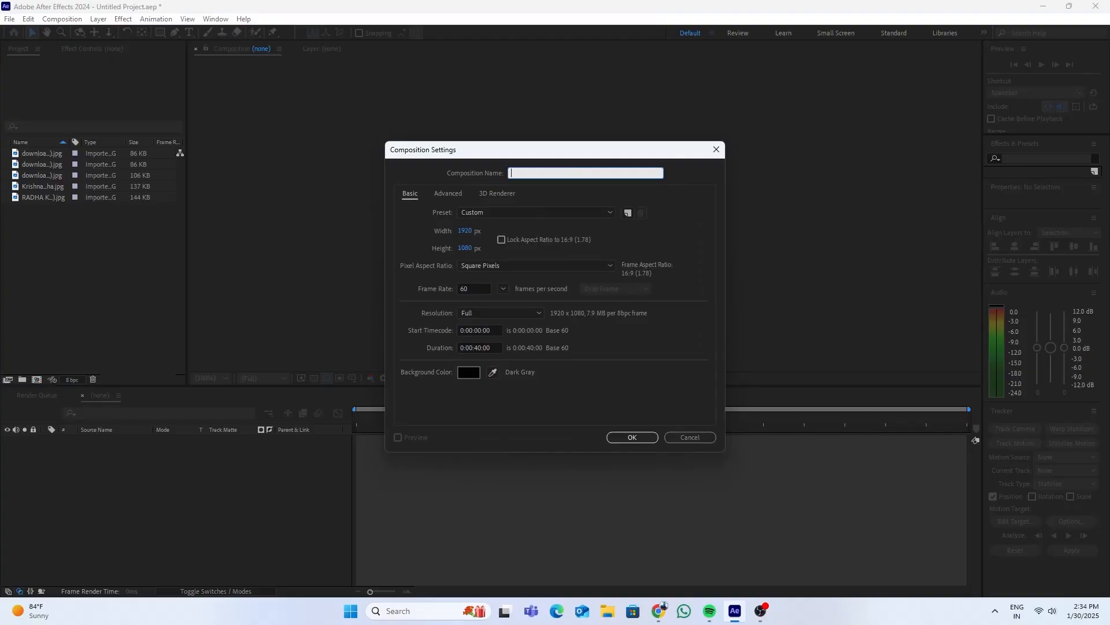
# Create a composition named "main" at 1920 x 1080 px, 60 fps and 40 seconds long
pyautogui.write('main')
pyautogui.click(634, 438)
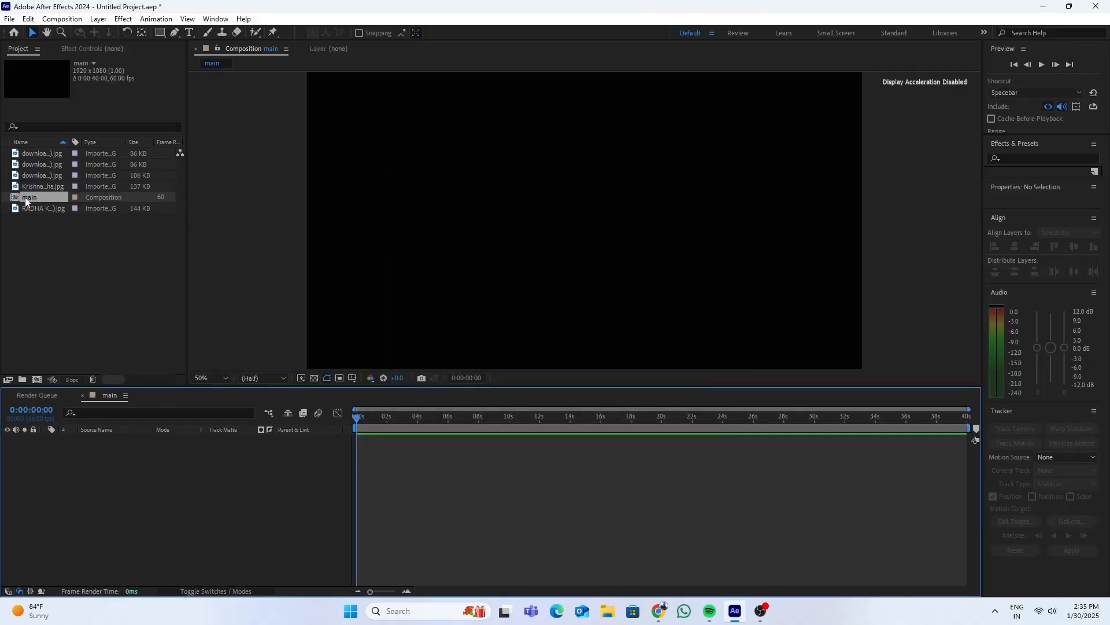
pyautogui.click(29, 200)
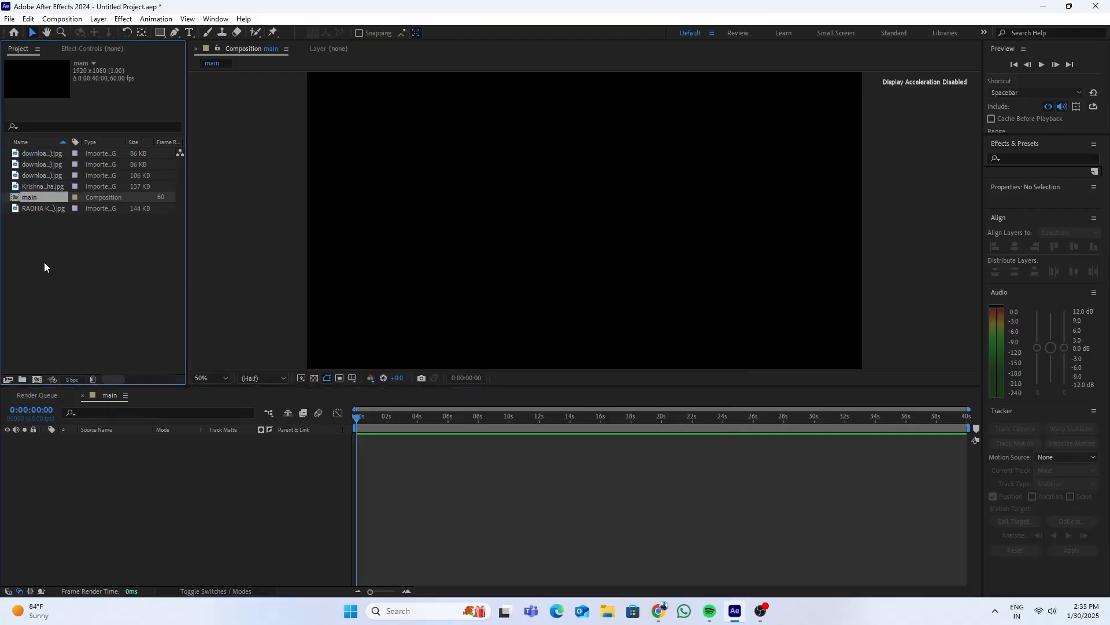
# Create a second composition with a width of 1080 px and a height of 1920 px
pyautogui.click(68, 21)
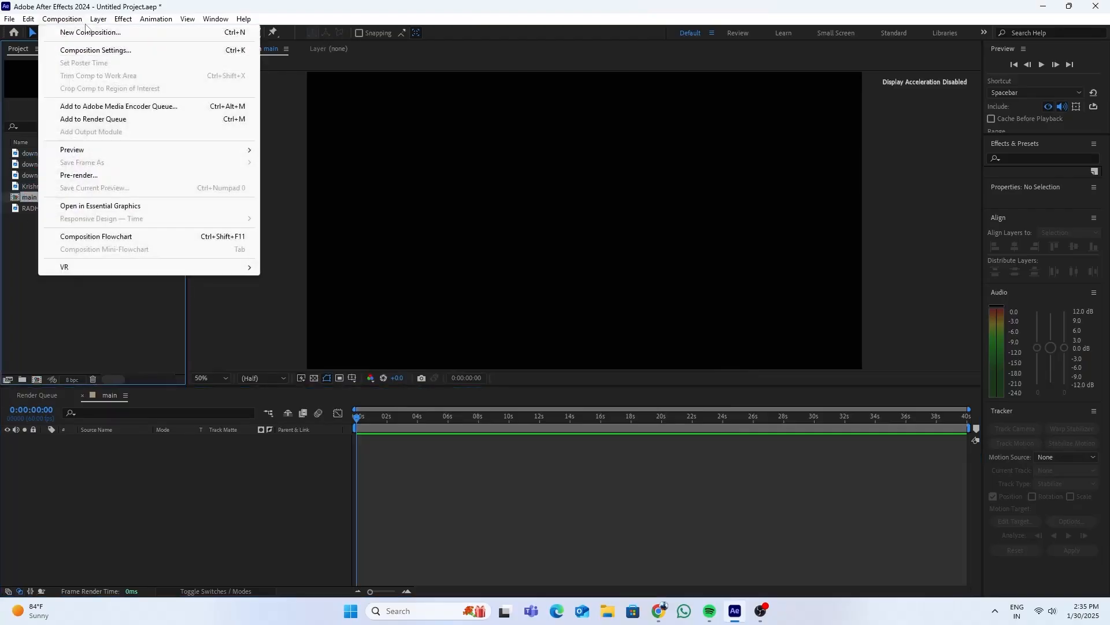
pyautogui.click(88, 33)
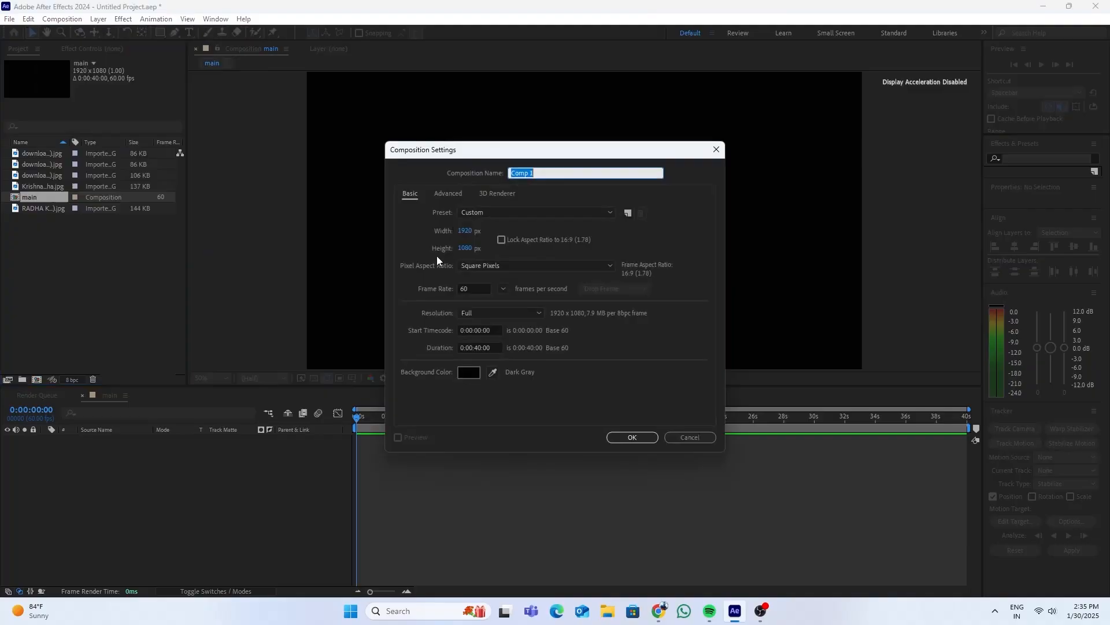
pyautogui.click(464, 232)
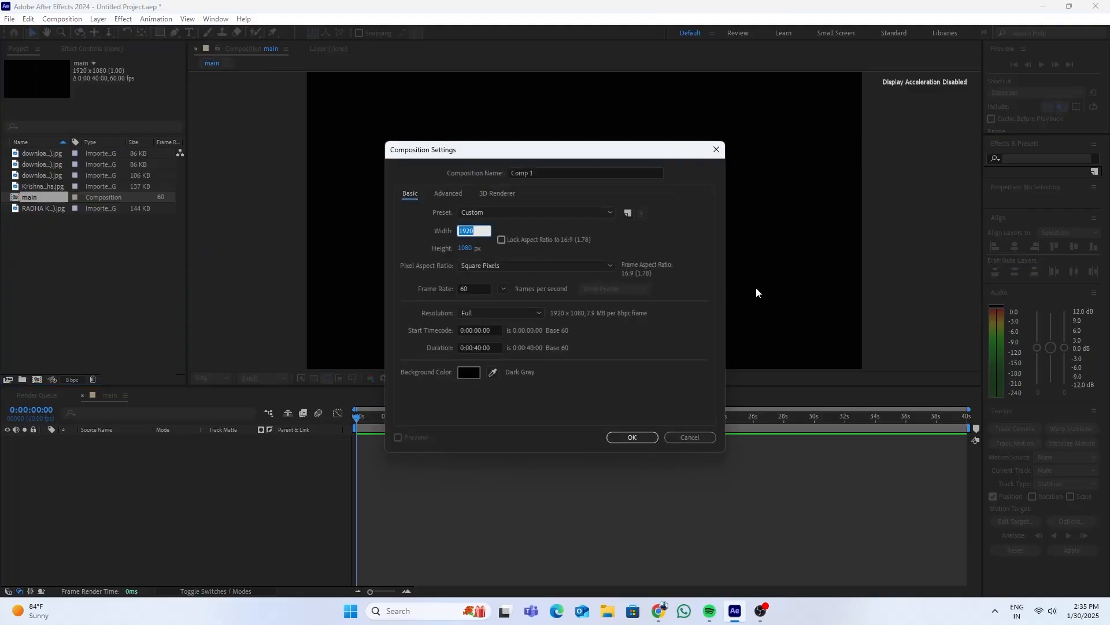
pyautogui.write('1080')
pyautogui.click(461, 248)
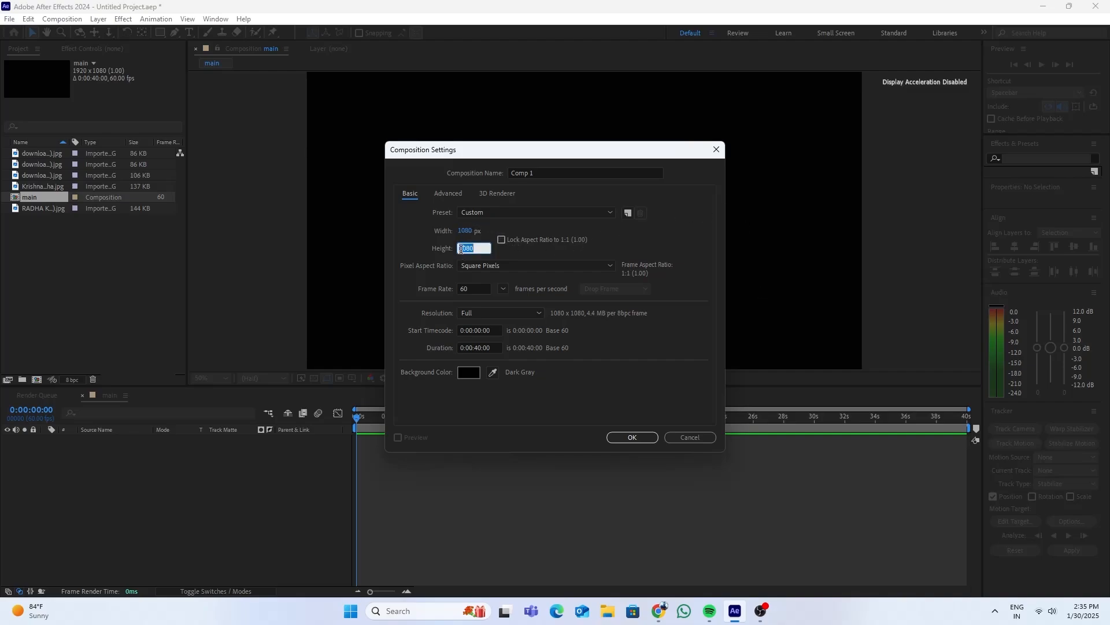
pyautogui.write('1920')
pyautogui.click(632, 437)
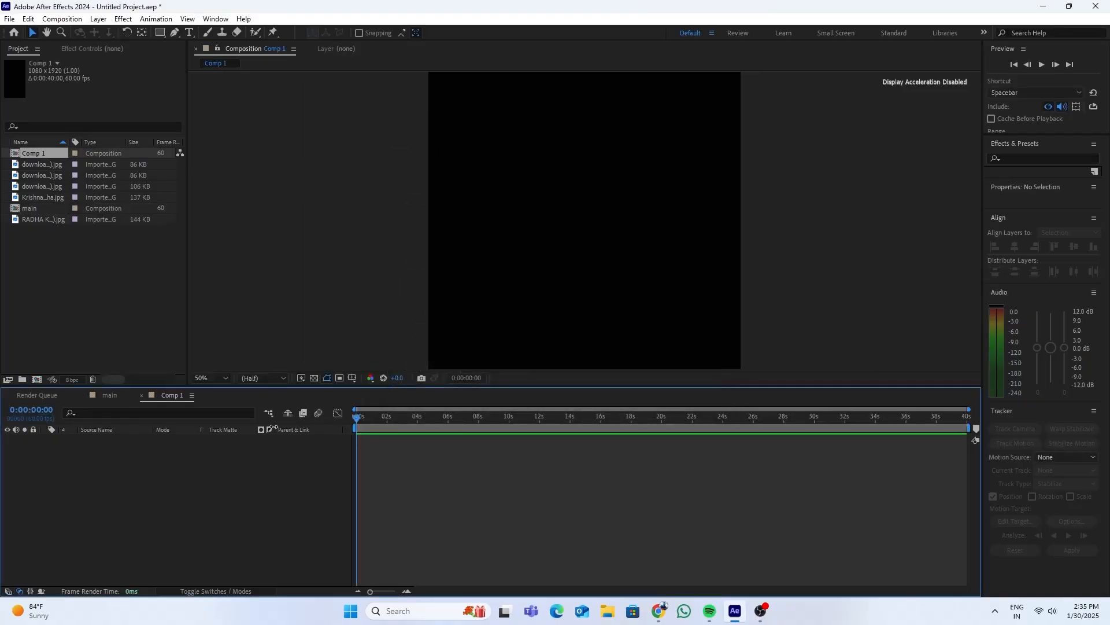
pyautogui.scroll(-2, 612, 243)
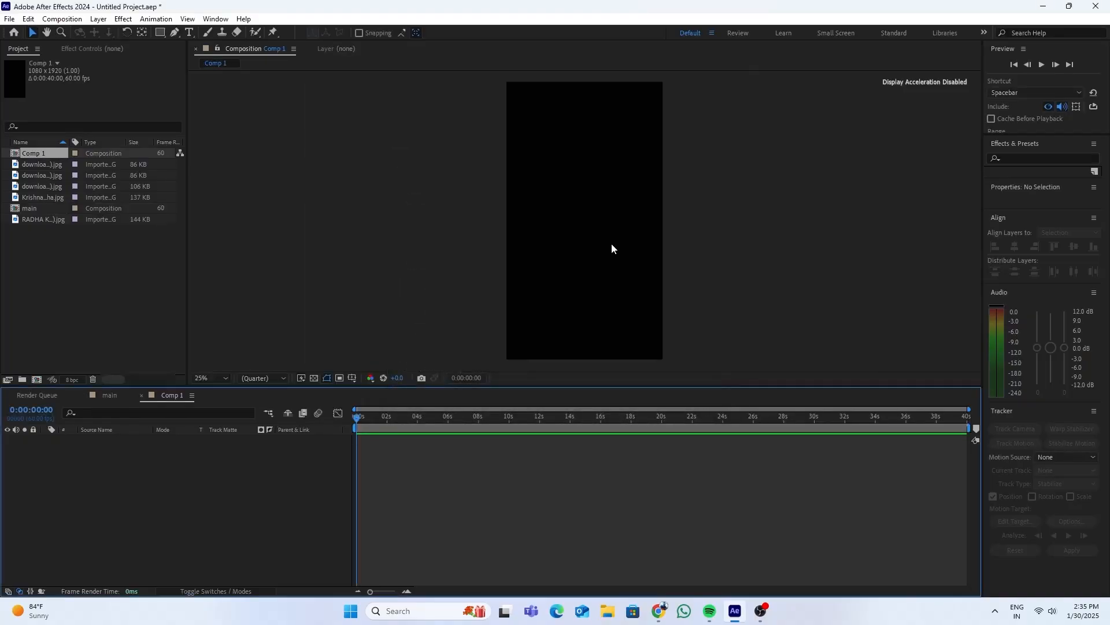
pyautogui.scroll(-2, 615, 236)
pyautogui.scroll(3, 614, 242)
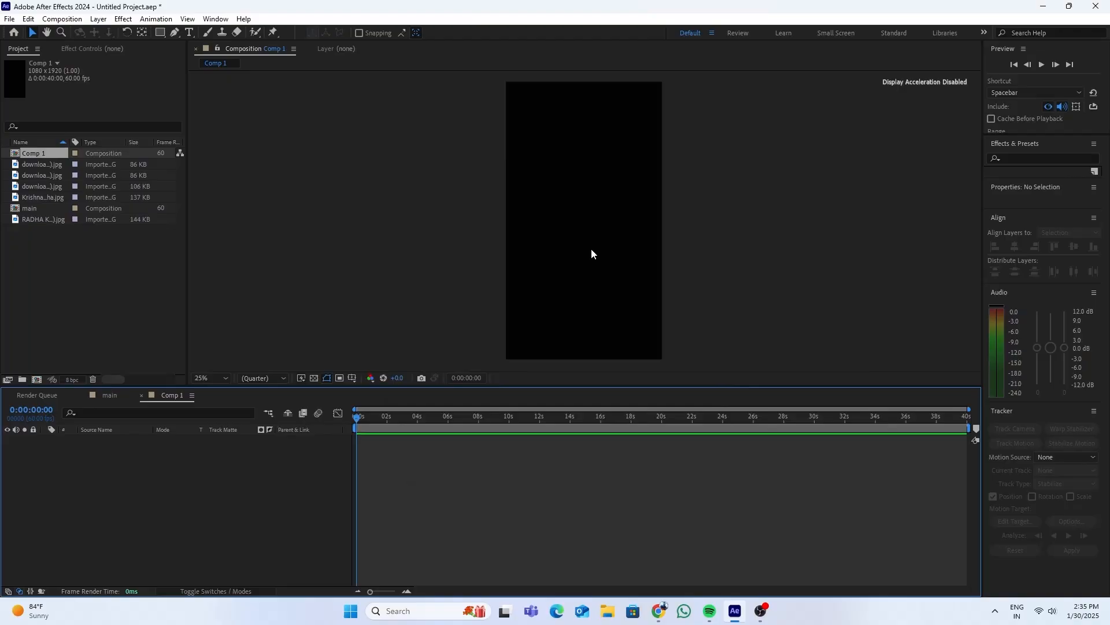
# Change the second composition's size to 400 px wide and 600 px high
pyautogui.rightClick(240, 48)
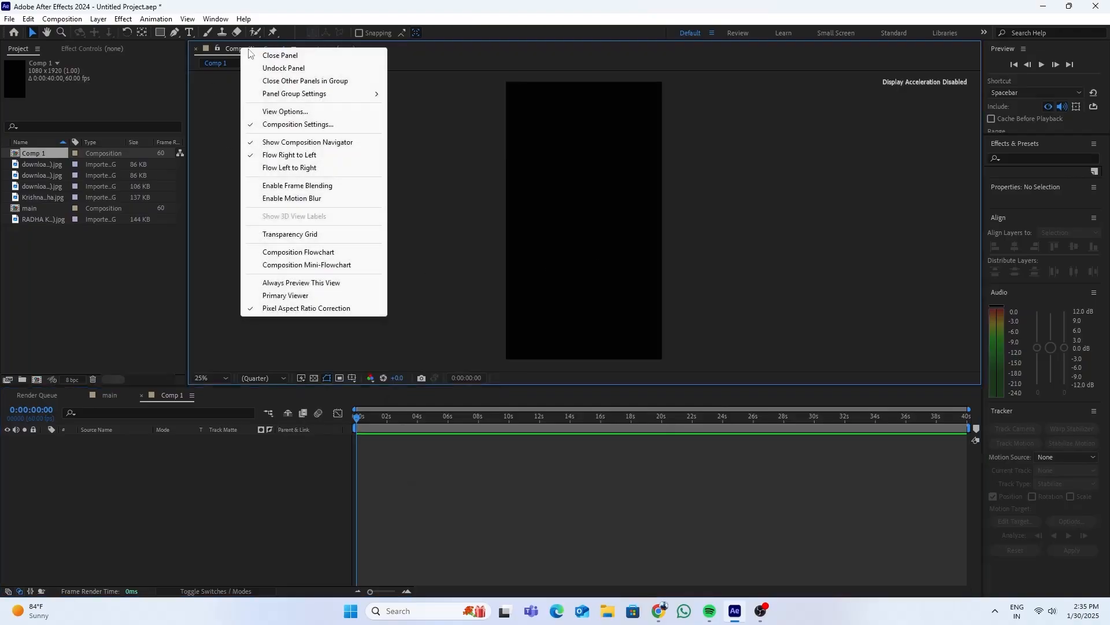
pyautogui.click(315, 123)
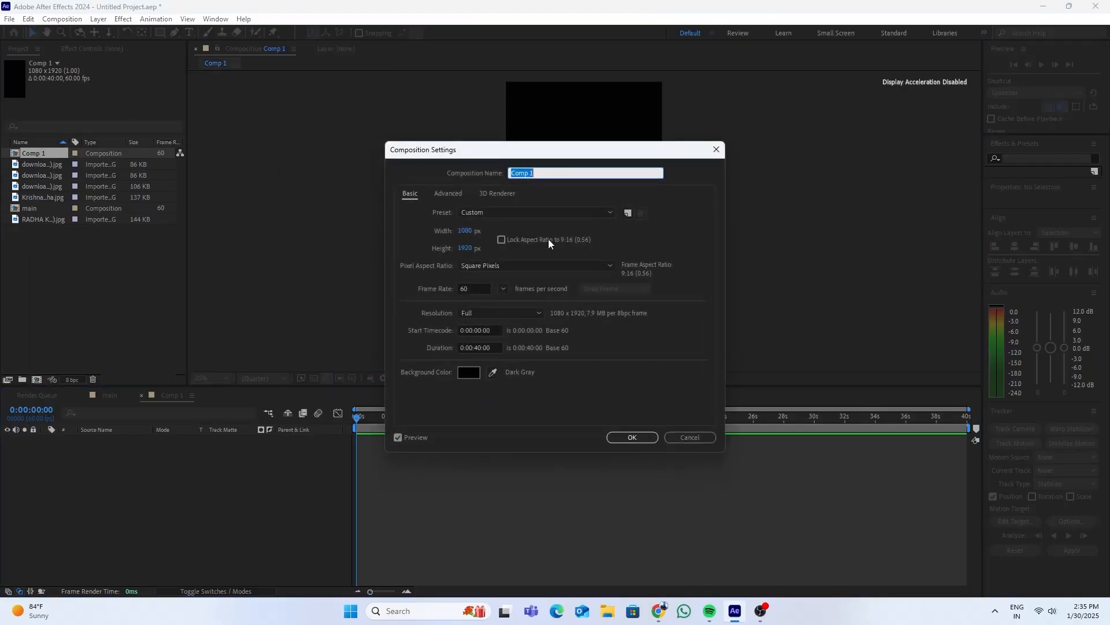
pyautogui.click(463, 232)
pyautogui.write('400')
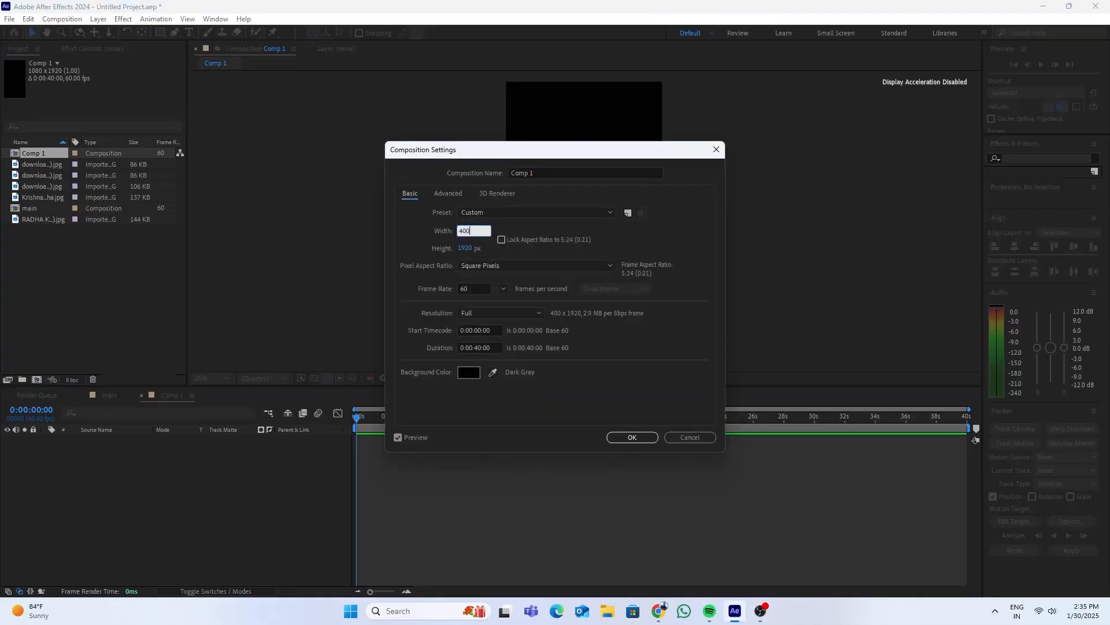
pyautogui.click(468, 248)
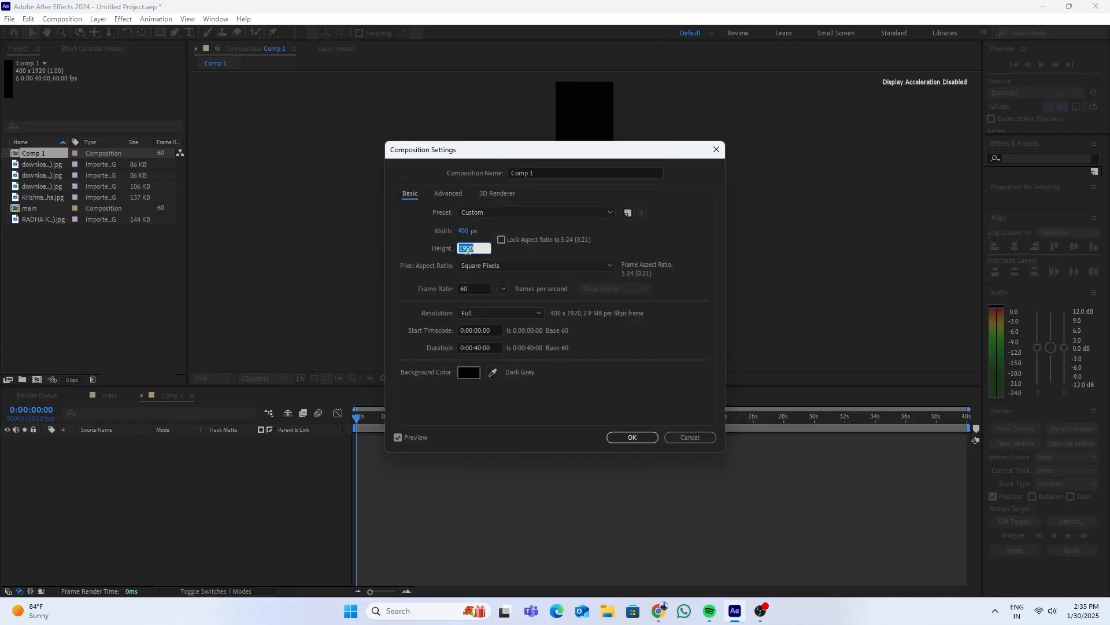
pyautogui.write('600')
pyautogui.click(632, 436)
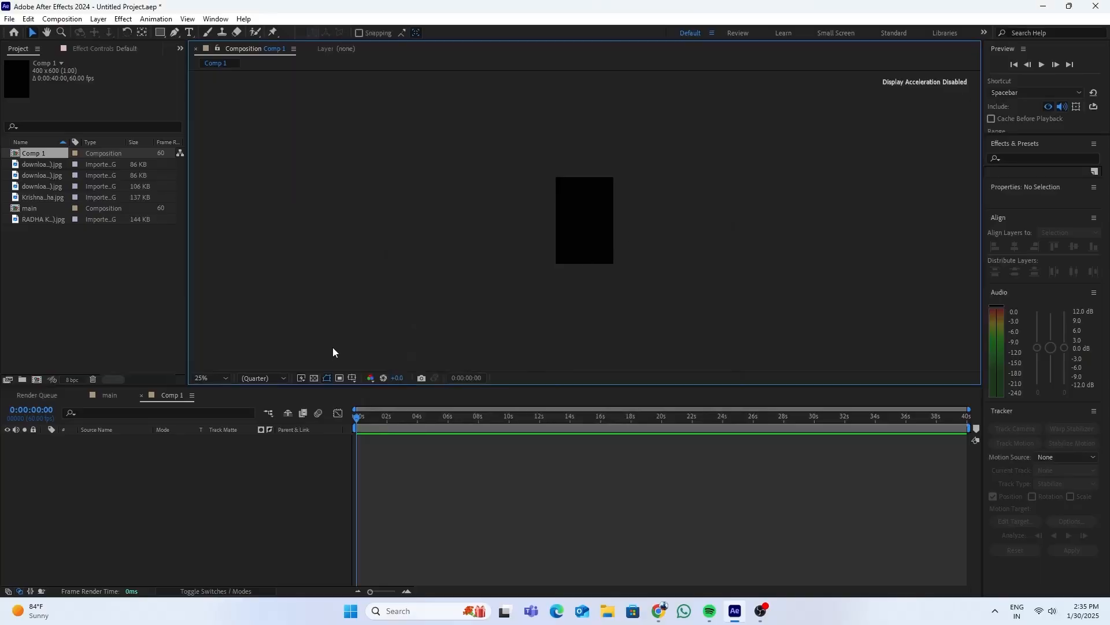
# Add a rectangle shape layer that fills the entire 400 x 600 px composition
pyautogui.click(225, 377)
pyautogui.click(216, 424)
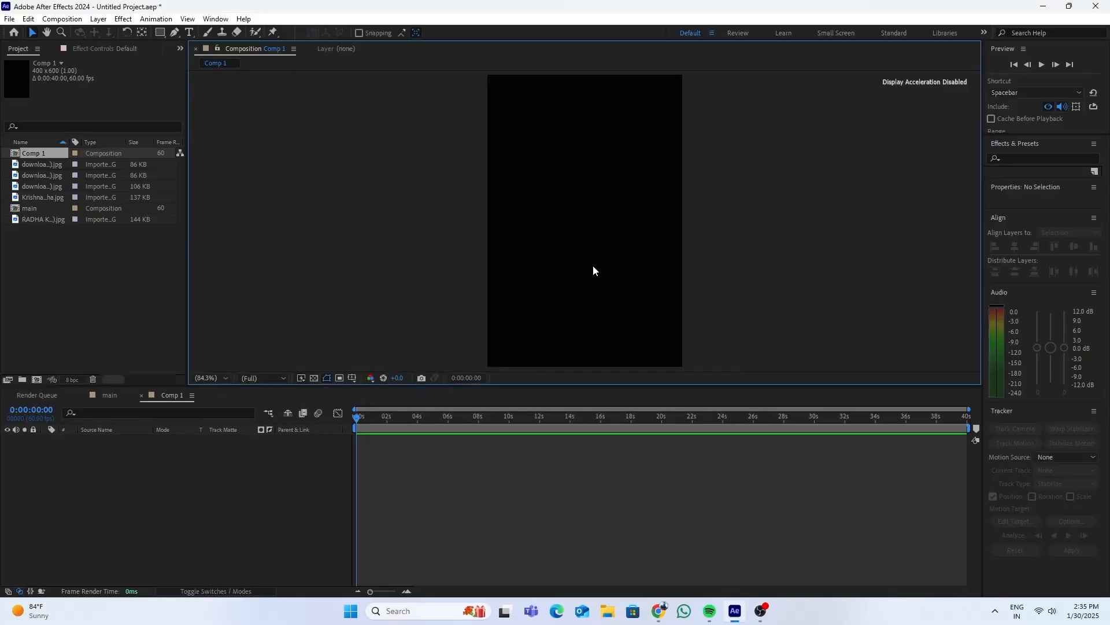
pyautogui.doubleClick(160, 33)
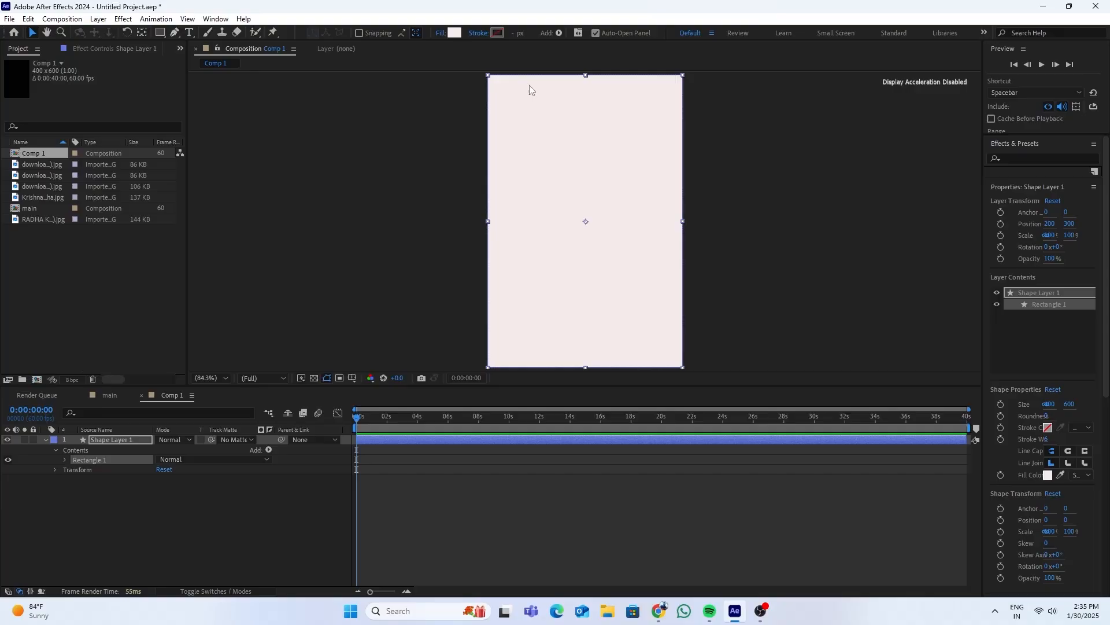
pyautogui.click(154, 489)
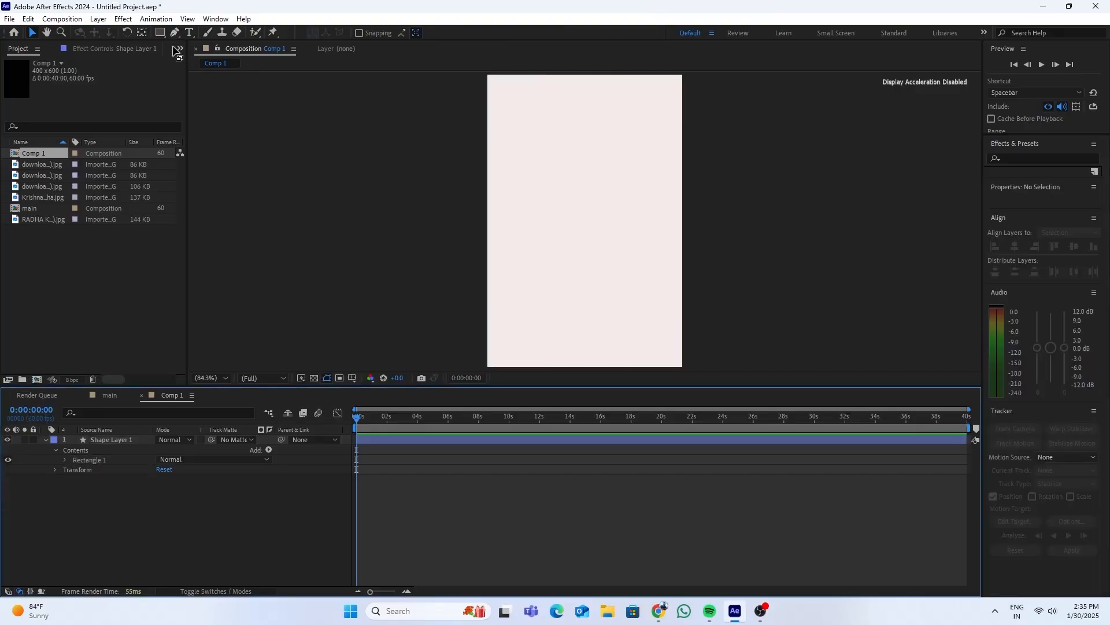
# Draw a rounded rectangle about 305 by 371 px in the upper part of the card and center it horizontally in the composition
pyautogui.click(161, 33)
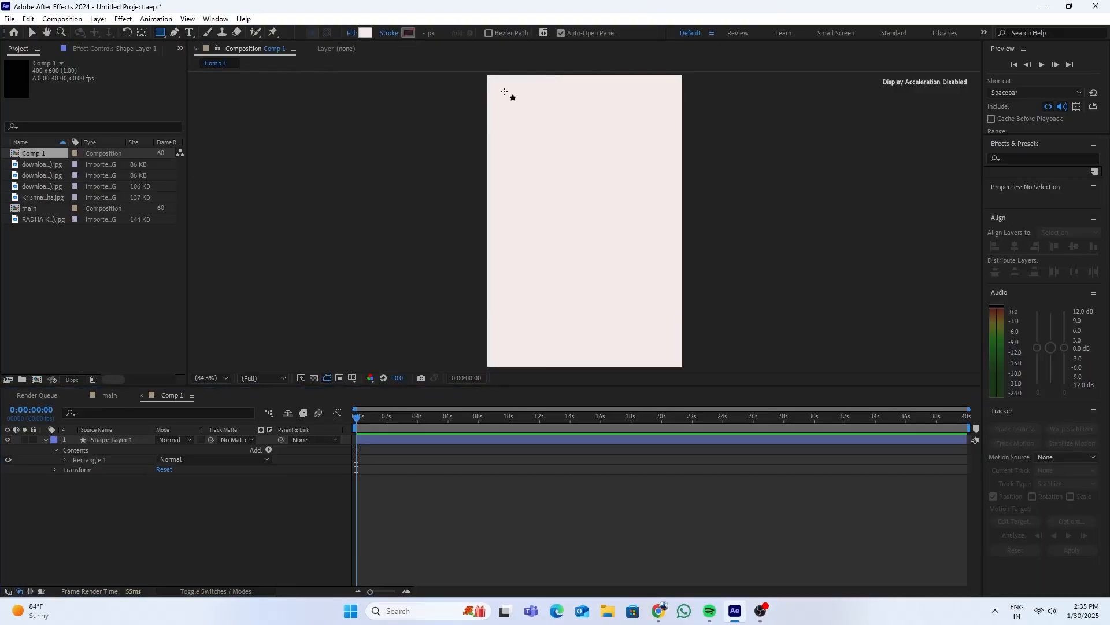
pyautogui.click(160, 33)
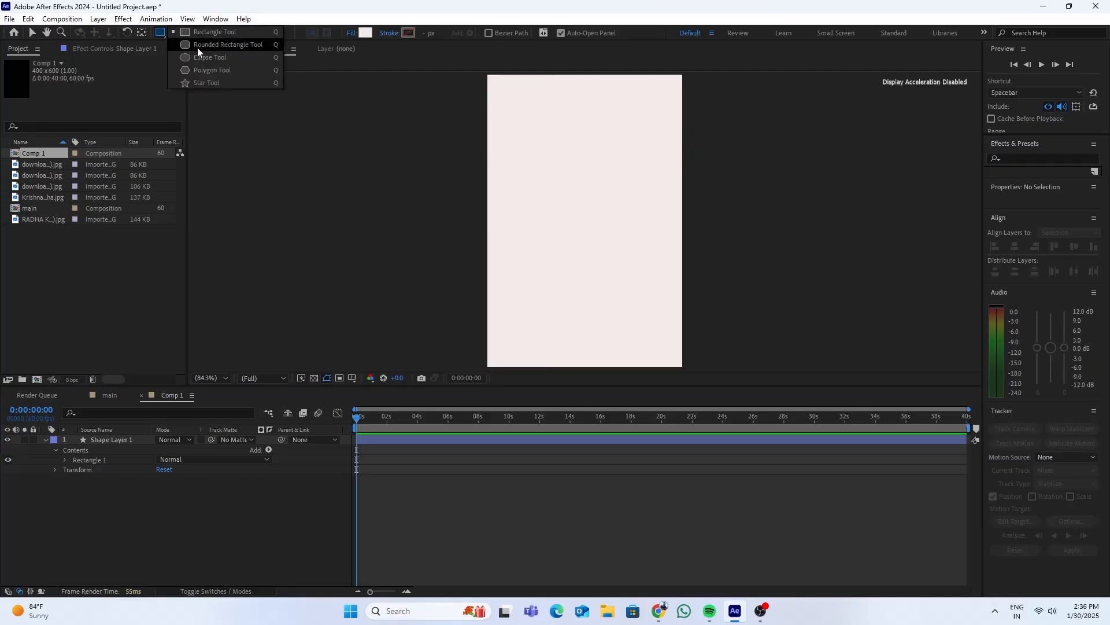
pyautogui.click(200, 48)
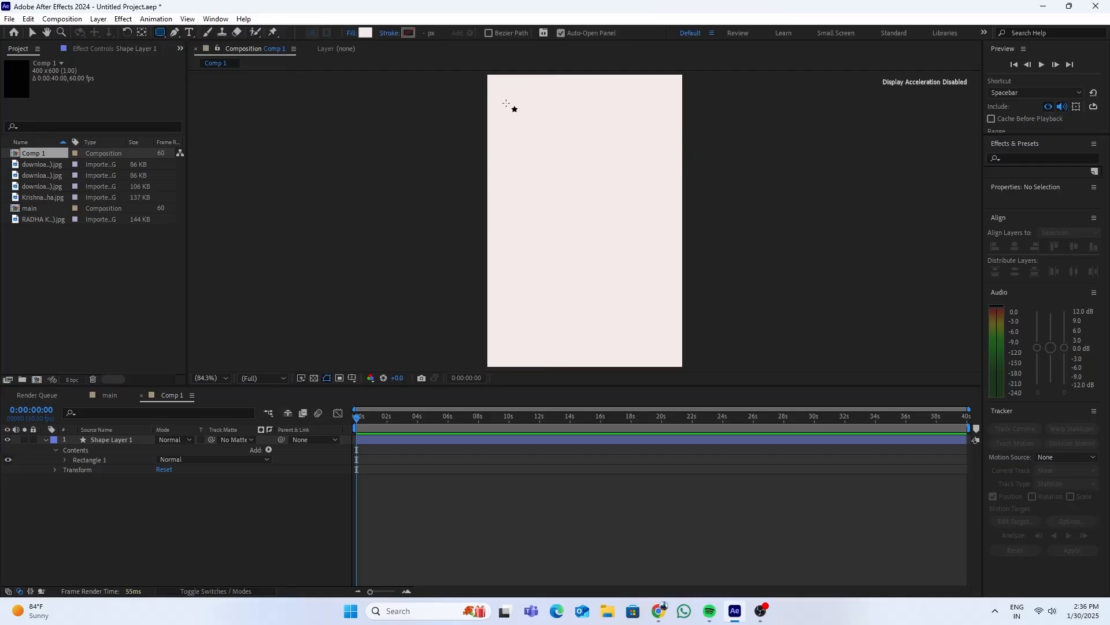
pyautogui.moveTo(516, 102); pyautogui.dragTo(666, 283)
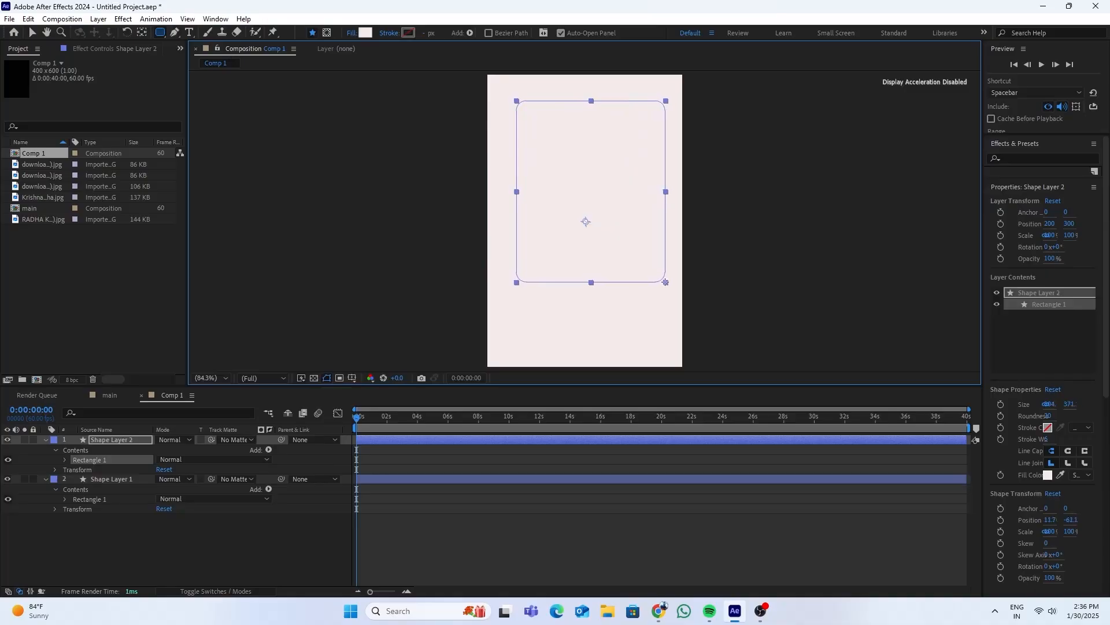
pyautogui.scroll(-5, 1088, 548)
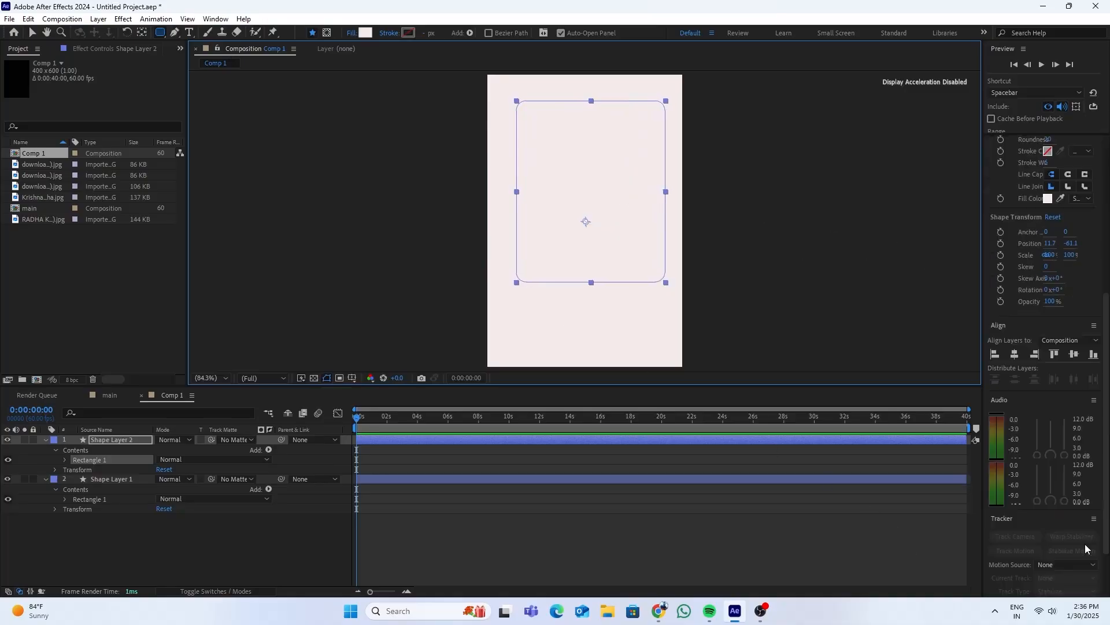
pyautogui.scroll(-3, 1086, 549)
pyautogui.click(1017, 281)
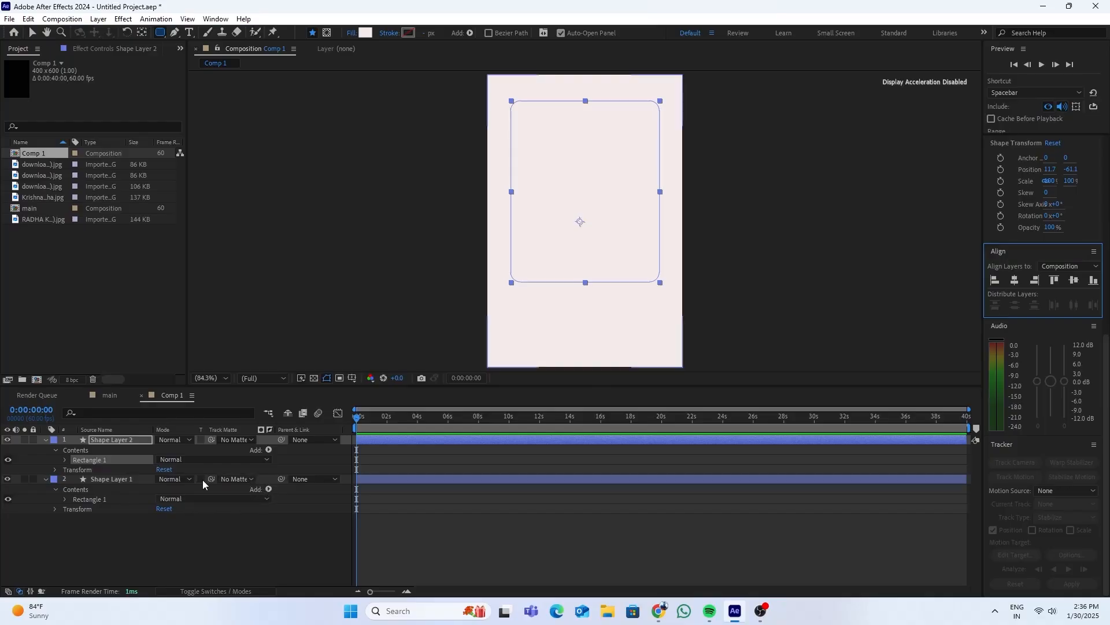
# Set Shape Layer 2 as the inverted track matte of Shape Layer 1 and collapse both layers
pyautogui.click(248, 479)
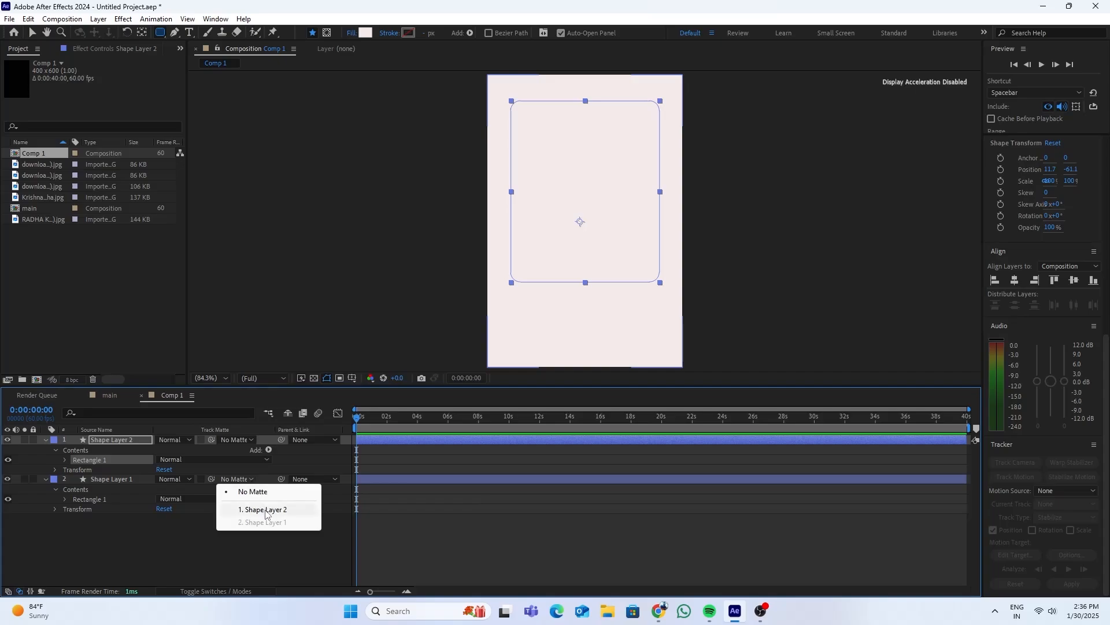
pyautogui.click(266, 510)
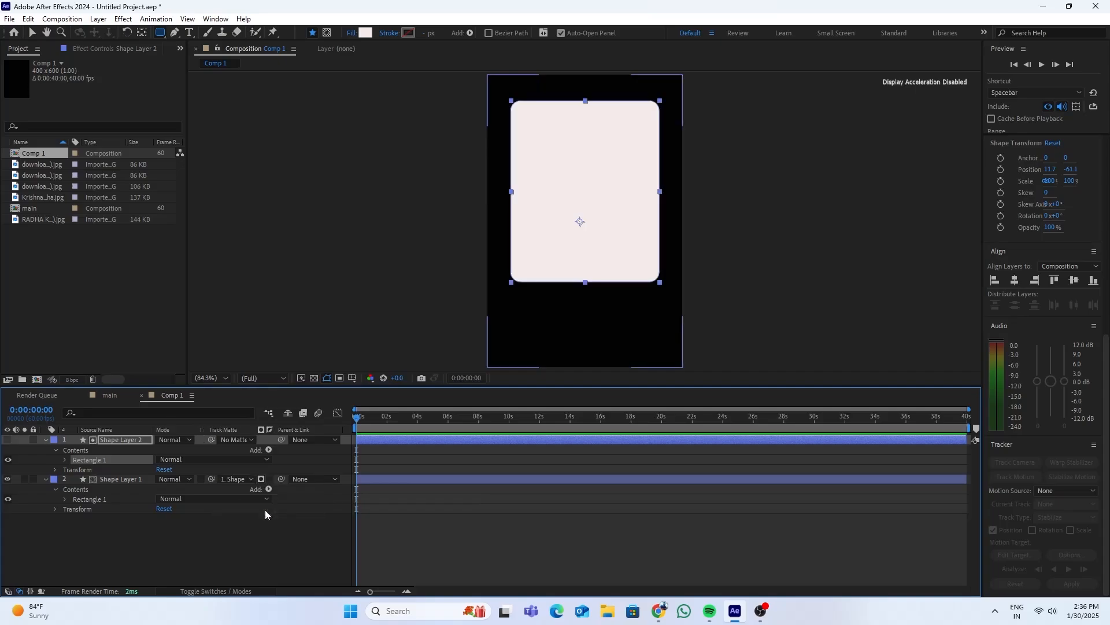
pyautogui.click(269, 480)
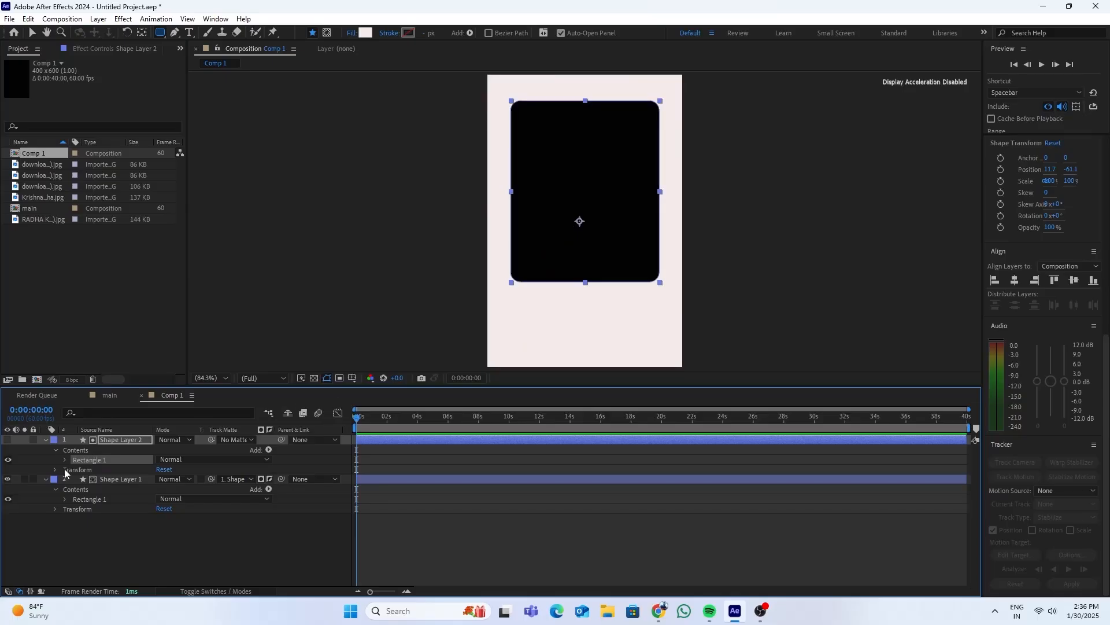
pyautogui.click(45, 479)
pyautogui.click(45, 440)
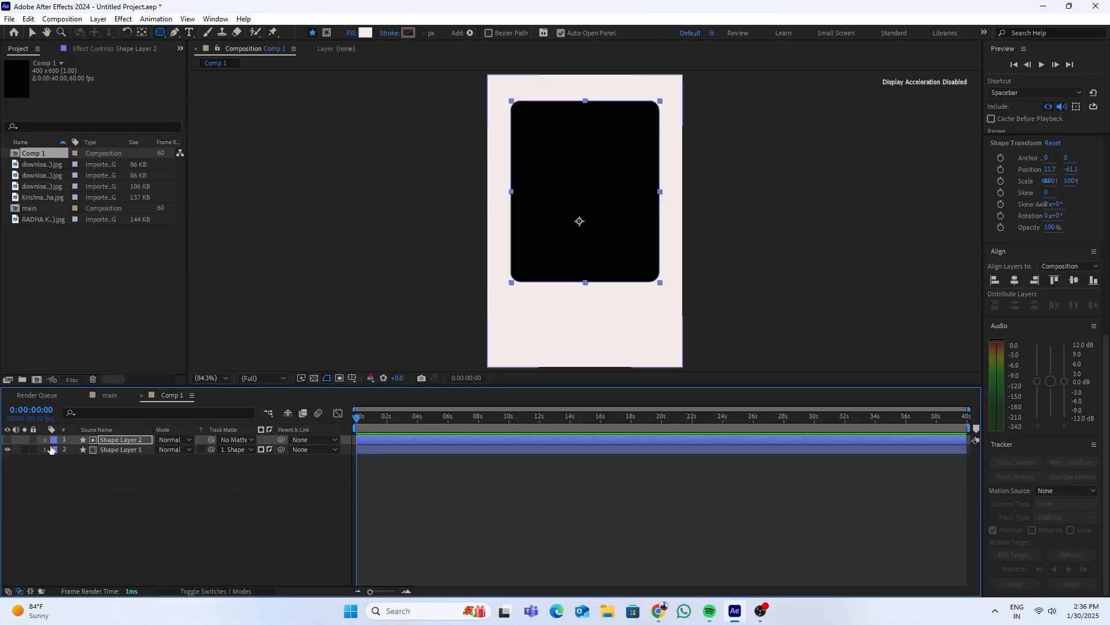
pyautogui.click(102, 485)
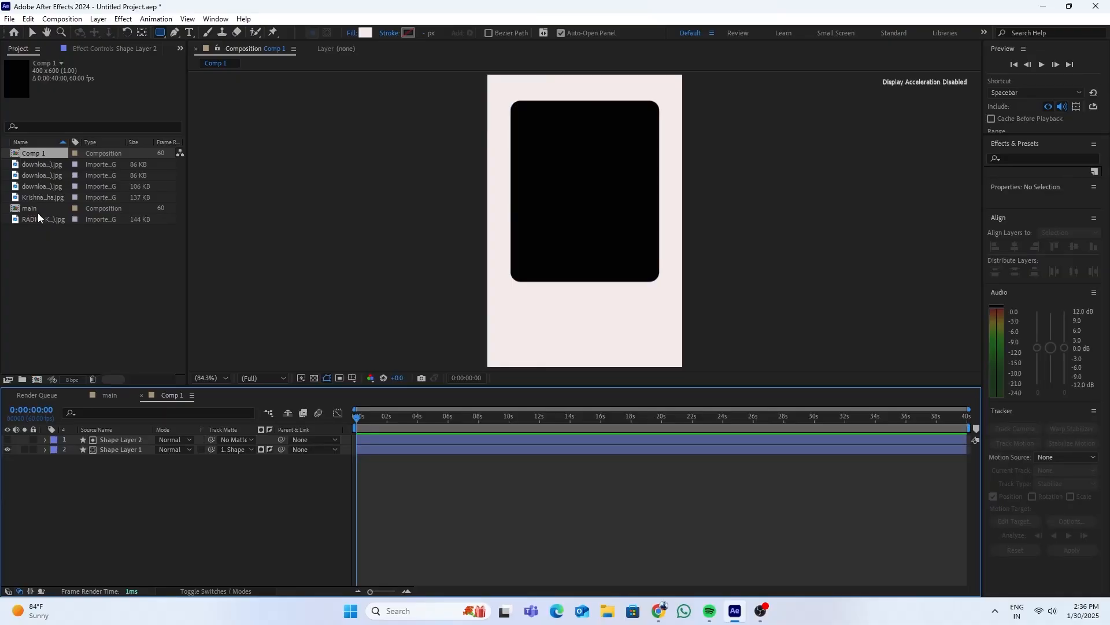
# Duplicate the Comp 1 composition four times in the project
pyautogui.click(39, 155)
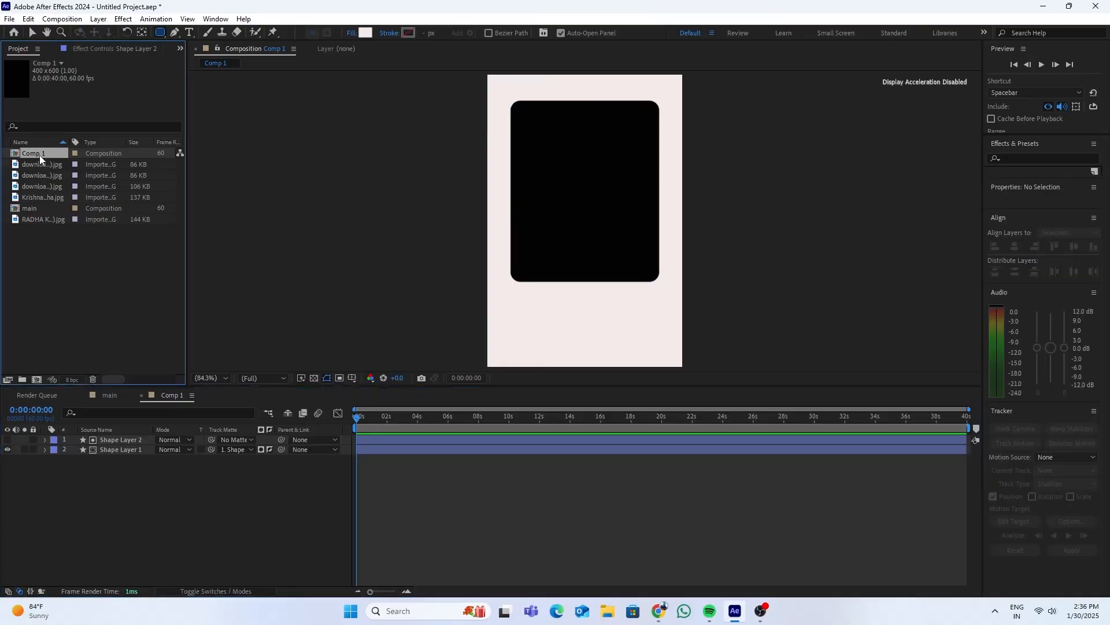
pyautogui.hotkey('ctrl', 'd')
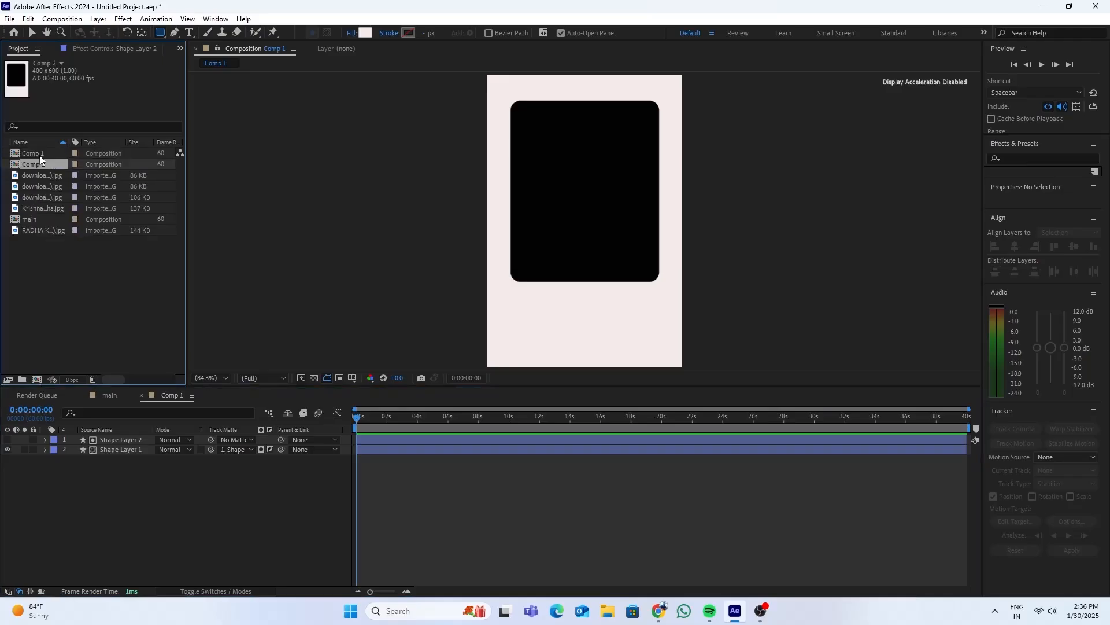
pyautogui.hotkey('ctrl', 'd')
pyautogui.hotkey('ctrl', 'd')
pyautogui.hotkey('ctrl', 'd')
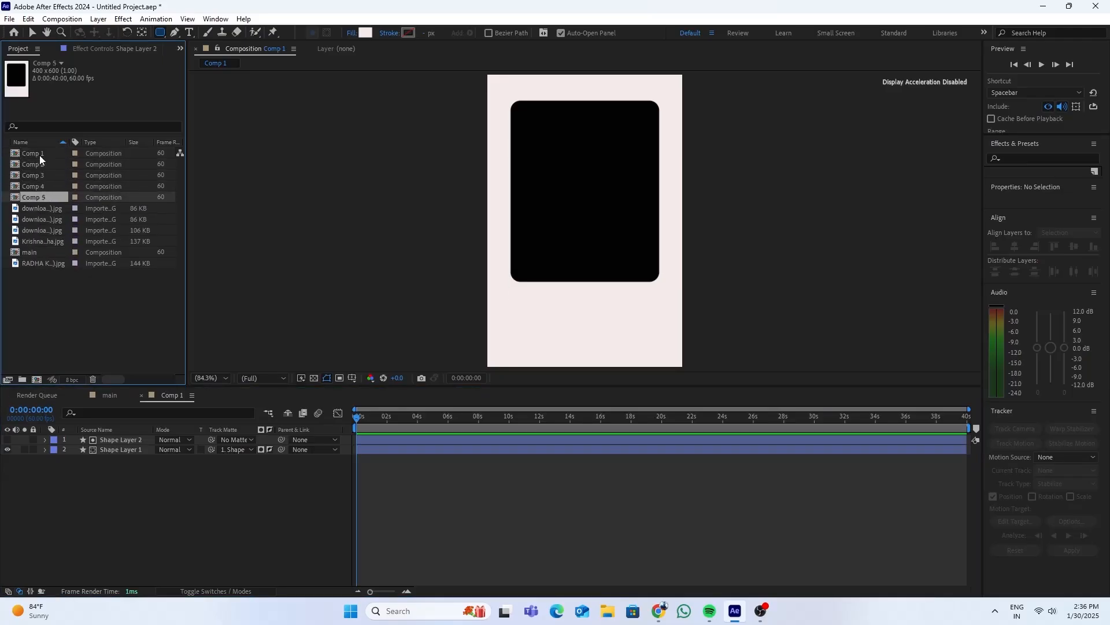
pyautogui.click(40, 155)
pyautogui.moveTo(8, 154); pyautogui.dragTo(50, 199)
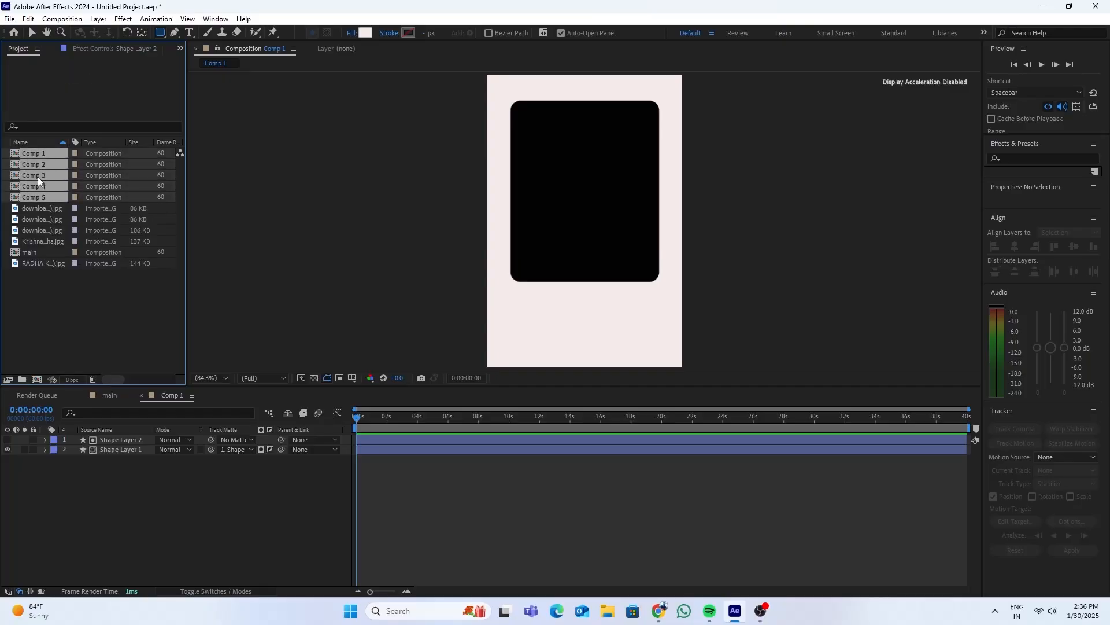
pyautogui.click(15, 307)
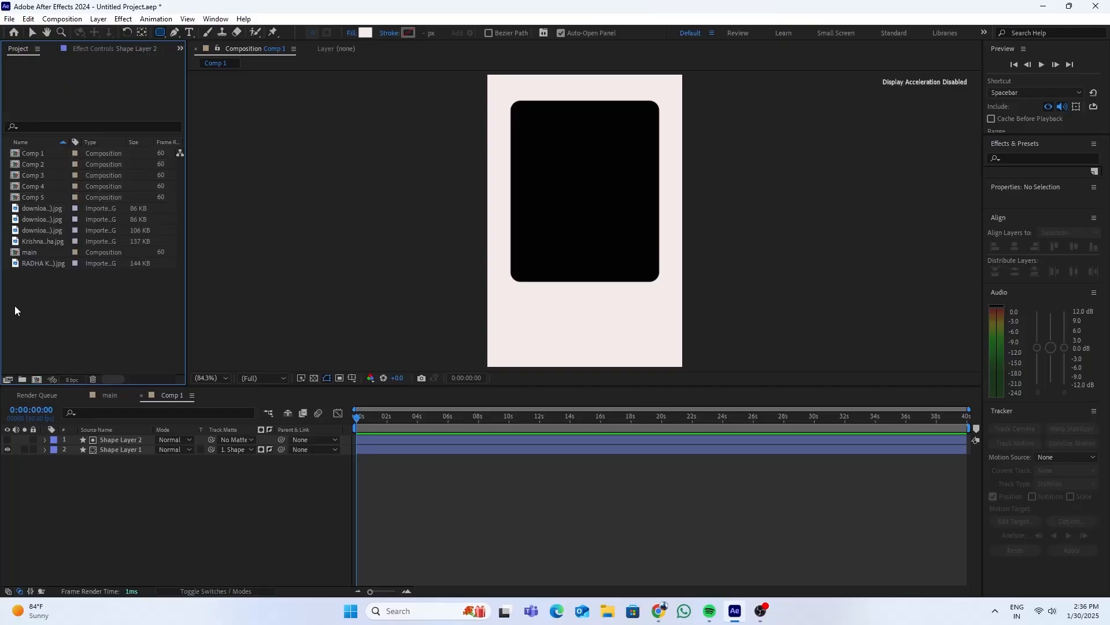
# Open Comp 1 and add download (5).jpg as the bottom layer beneath both shape layers
pyautogui.click(41, 155)
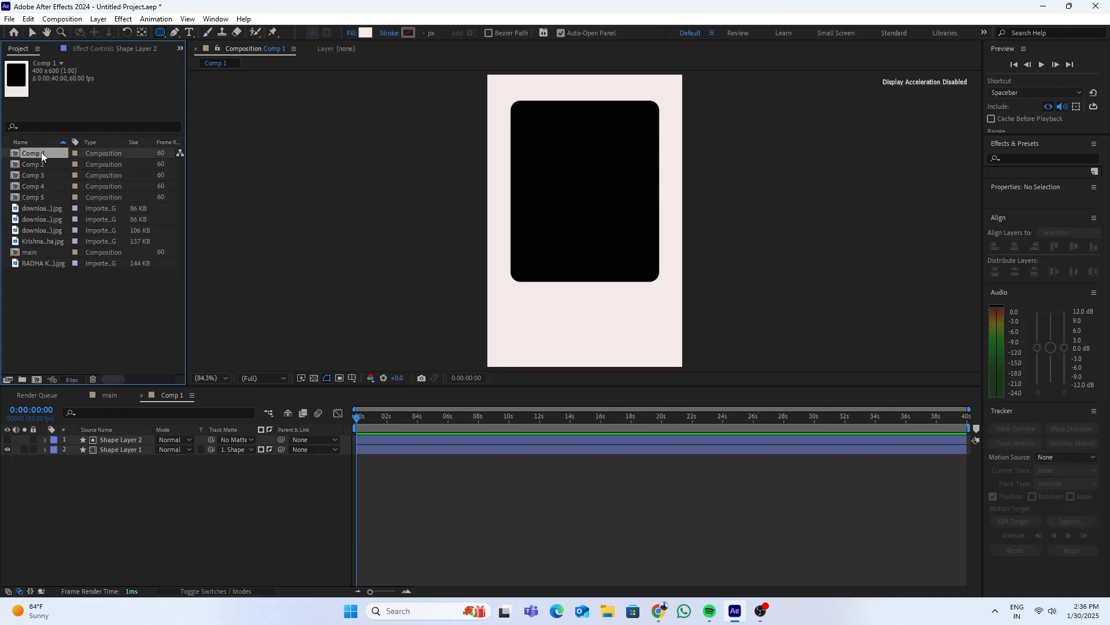
pyautogui.doubleClick(42, 154)
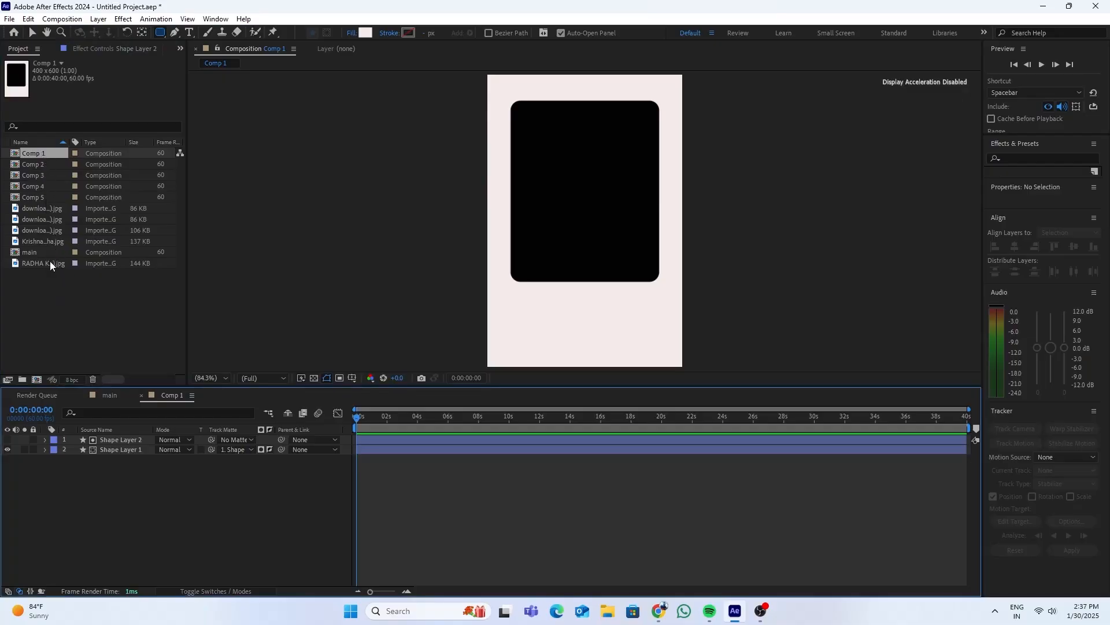
pyautogui.click(16, 210)
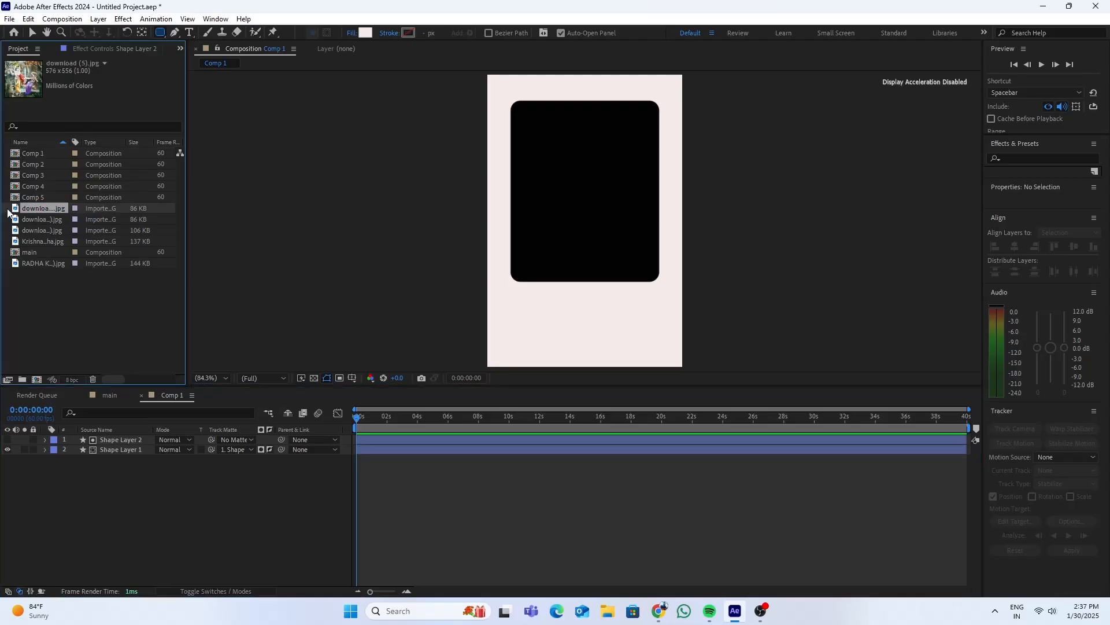
pyautogui.moveTo(8, 207); pyautogui.dragTo(40, 242)
pyautogui.click(37, 261)
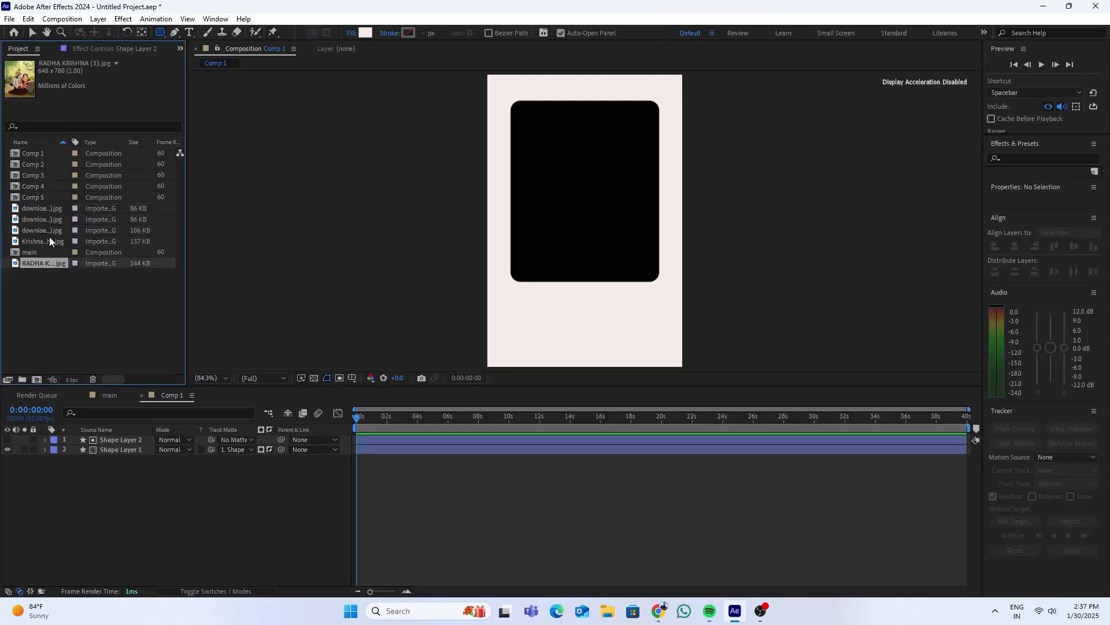
pyautogui.click(50, 210)
pyautogui.moveTo(50, 208); pyautogui.dragTo(28, 476)
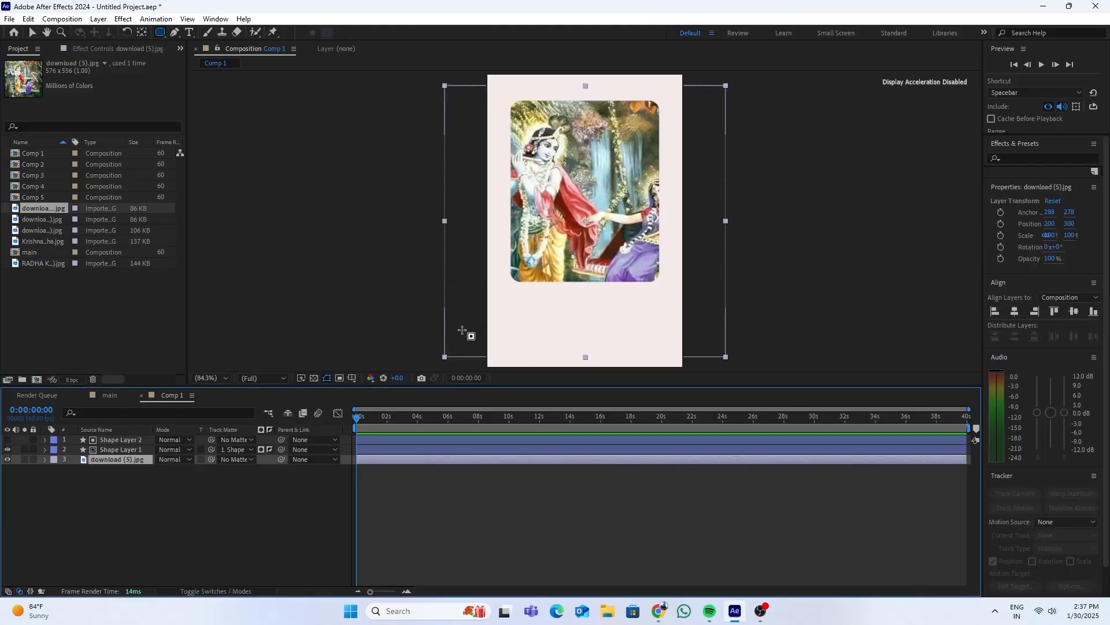
# Scale the download (5).jpg layer to 74% and move it to about 188, 238 so it fills the card's window
pyautogui.click(34, 32)
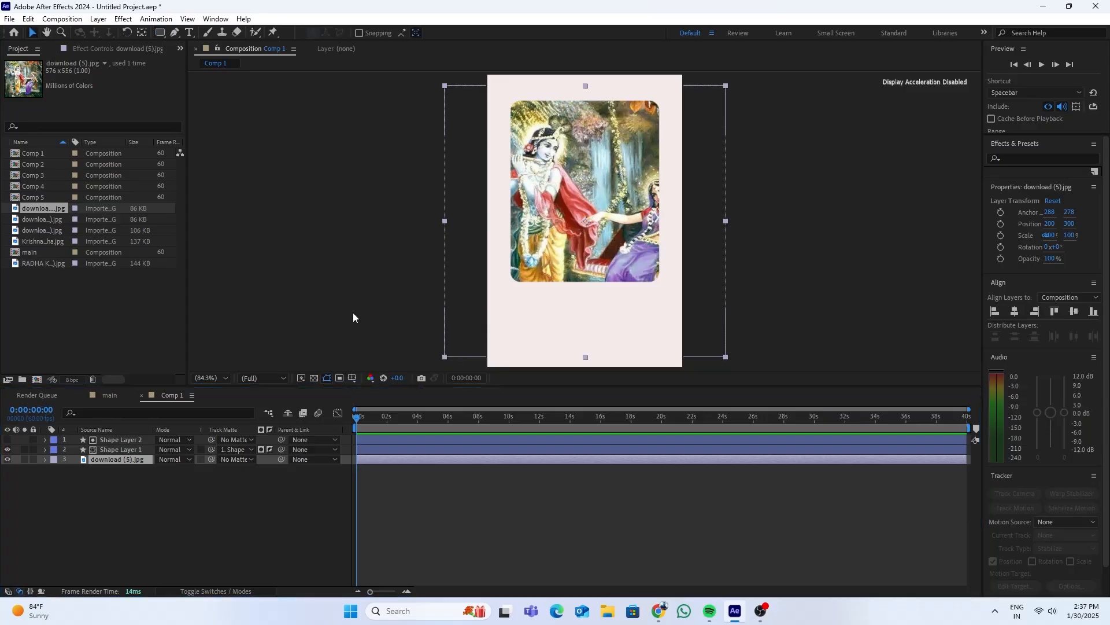
pyautogui.click(130, 459)
pyautogui.press('s')
pyautogui.moveTo(179, 468); pyautogui.dragTo(159, 470)
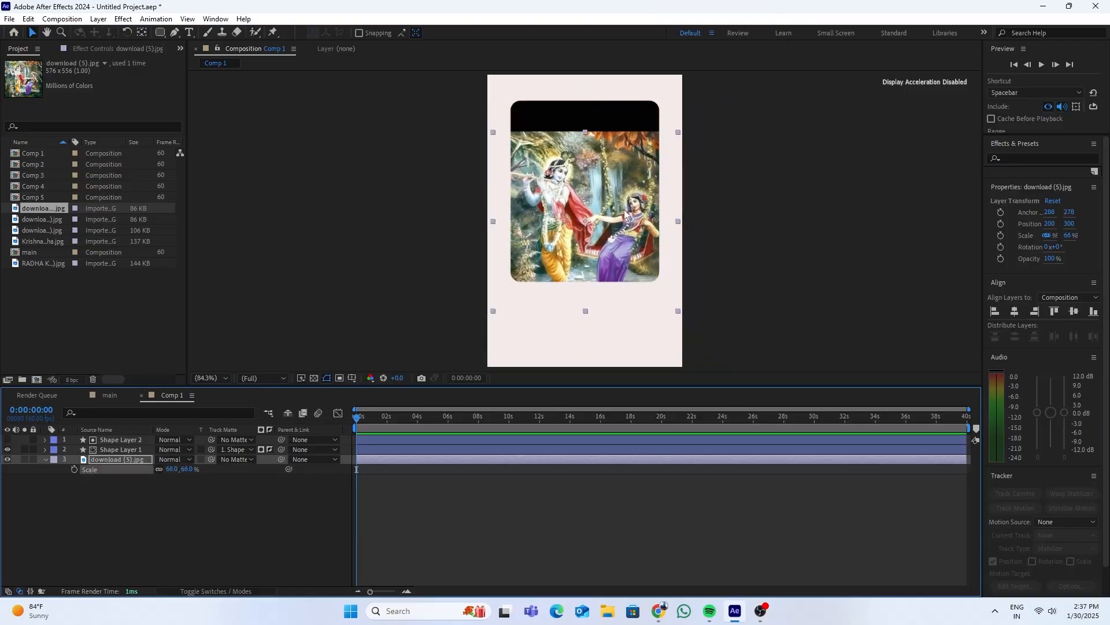
pyautogui.moveTo(624, 212); pyautogui.dragTo(623, 175)
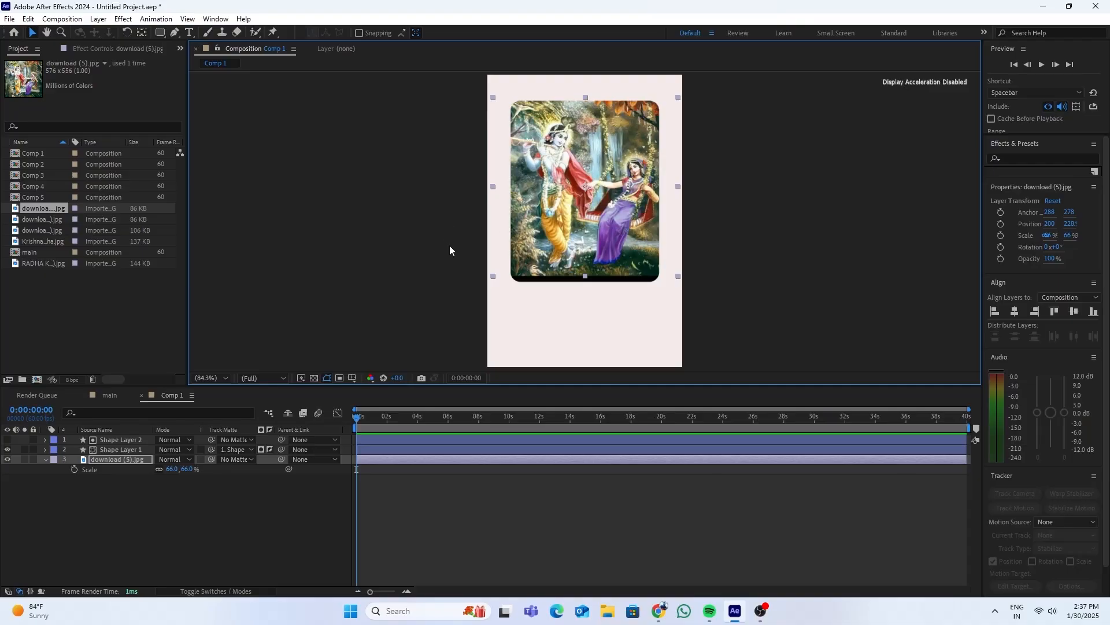
pyautogui.click(116, 459)
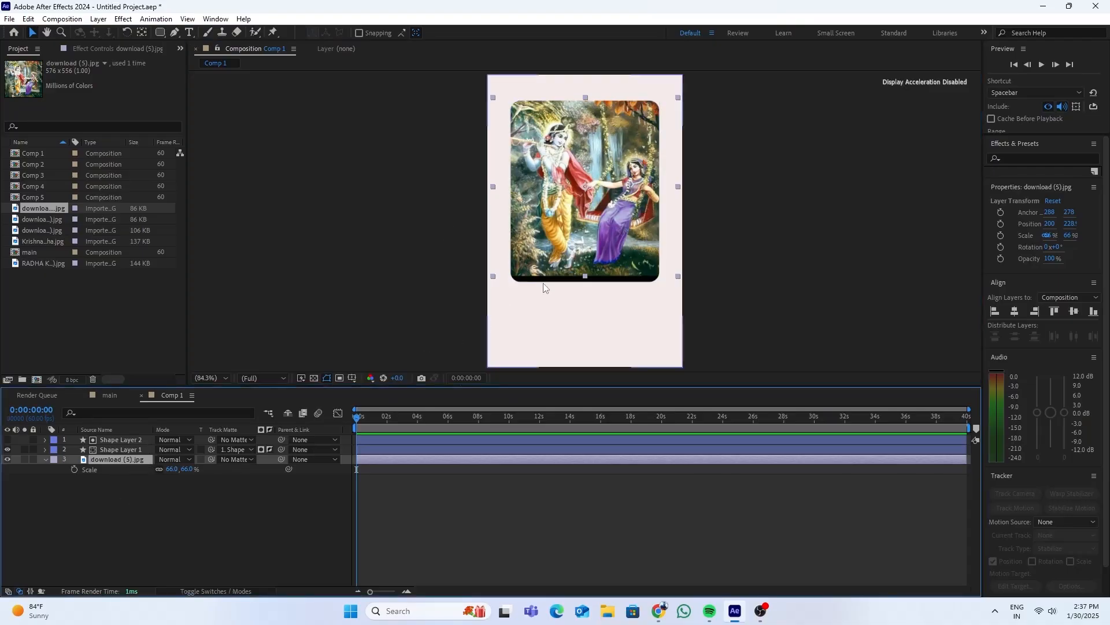
pyautogui.moveTo(594, 227)
pyautogui.mouseDown()
pyautogui.moveTo(588, 242)
pyautogui.moveTo(591, 232)
pyautogui.mouseUp()
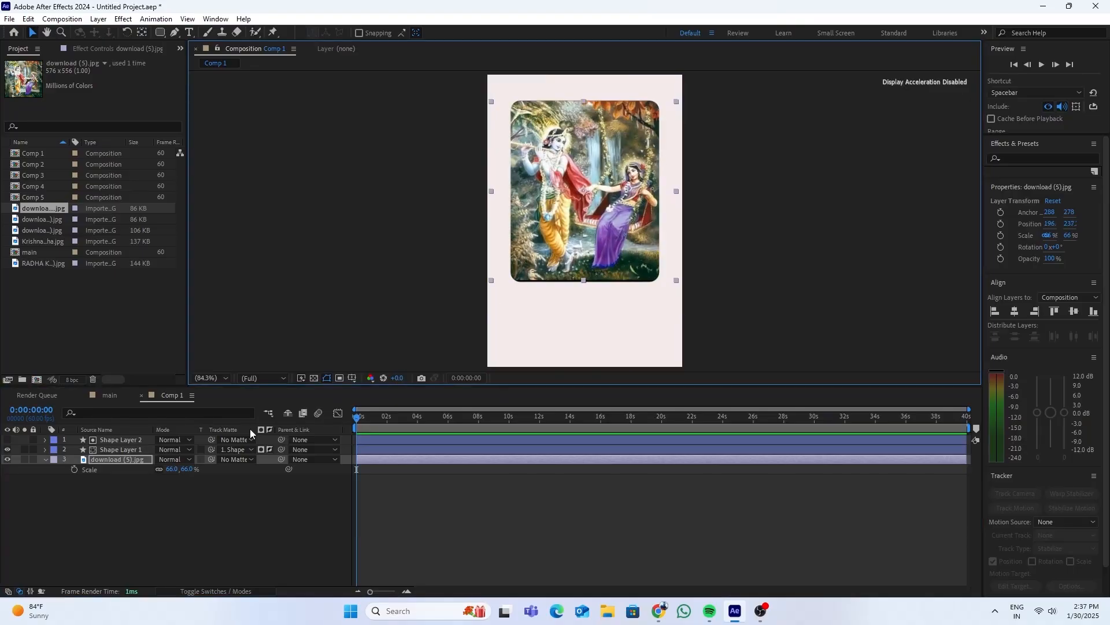
pyautogui.moveTo(174, 470); pyautogui.dragTo(179, 472)
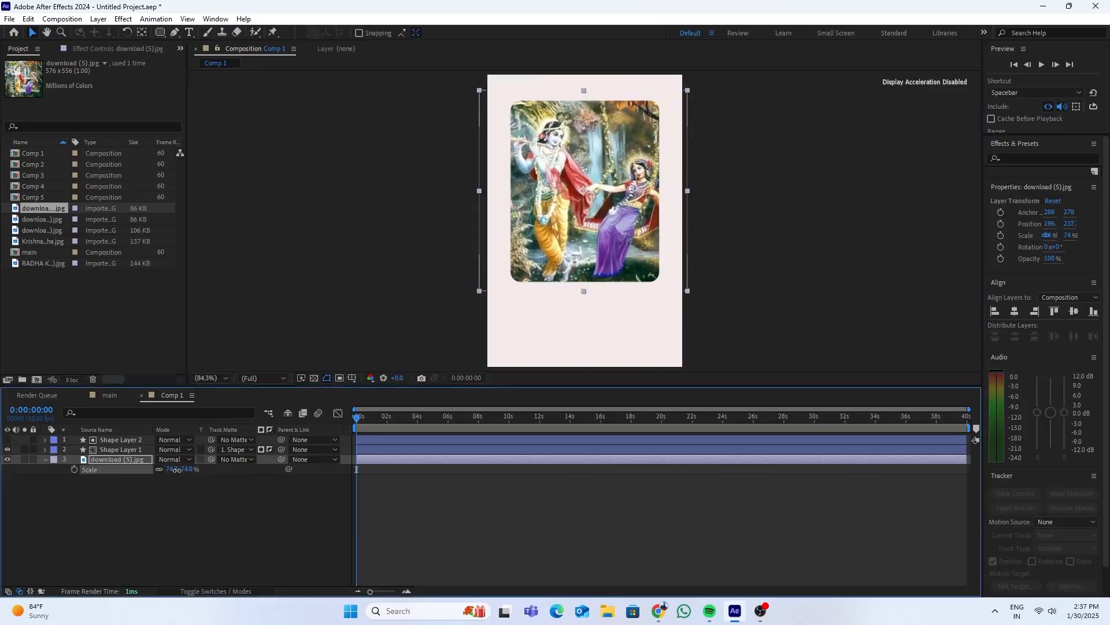
pyautogui.moveTo(619, 221); pyautogui.dragTo(614, 221)
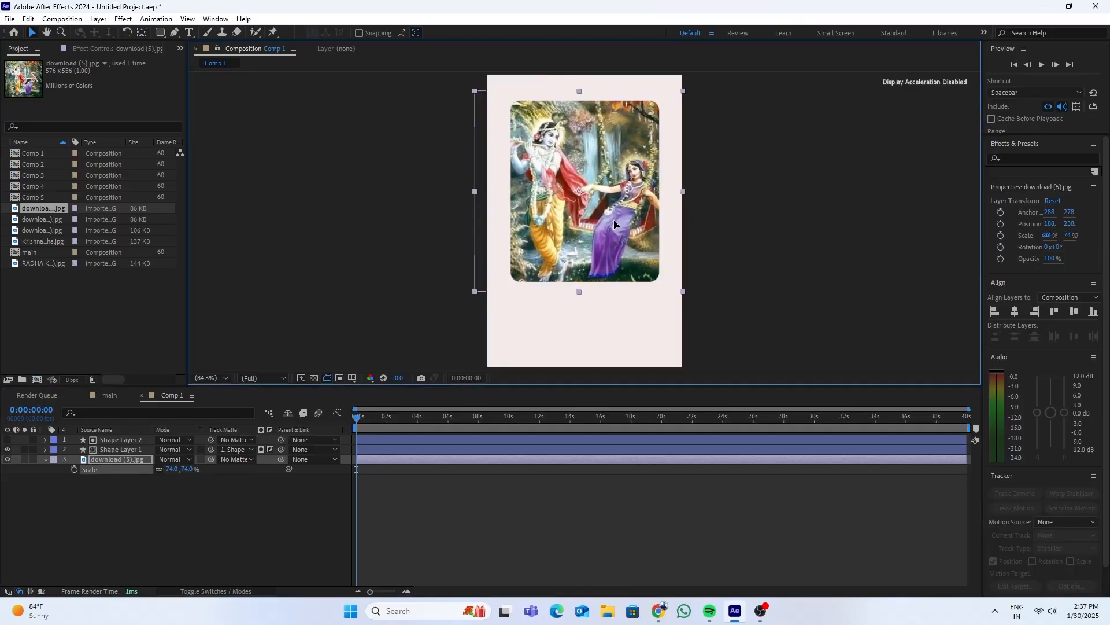
pyautogui.click(138, 541)
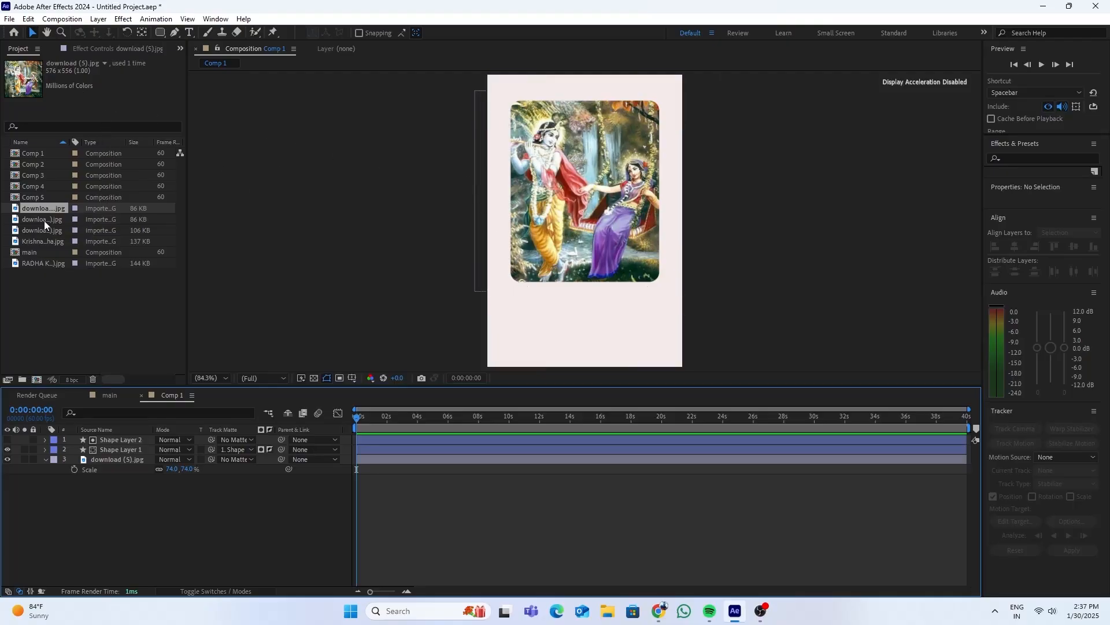
# Open the Comp 2 composition
pyautogui.click(39, 199)
pyautogui.click(43, 188)
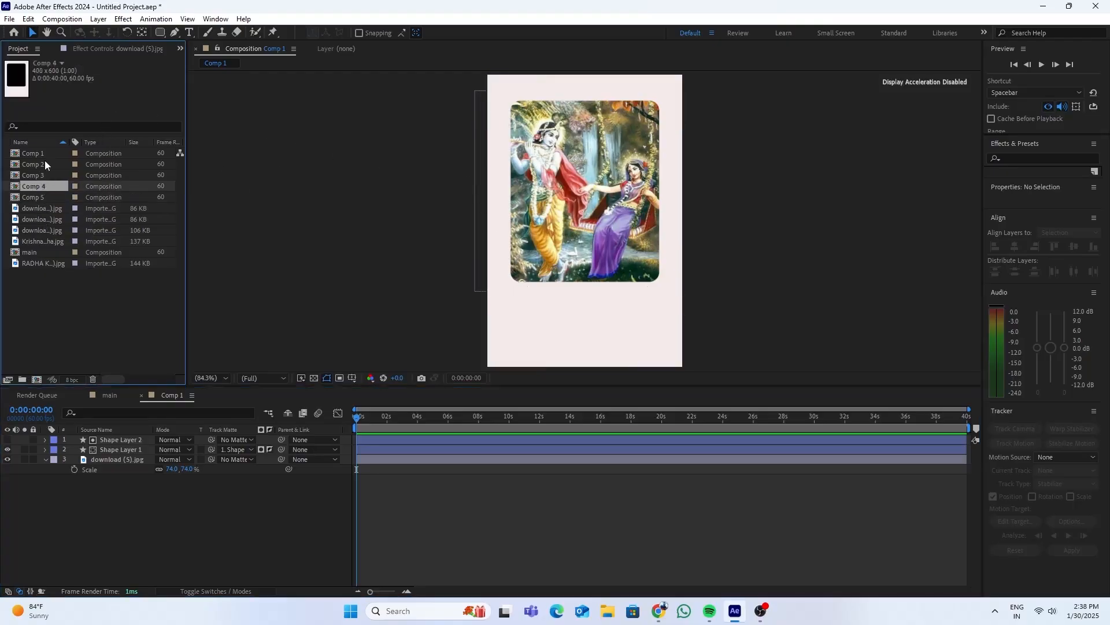
pyautogui.doubleClick(44, 164)
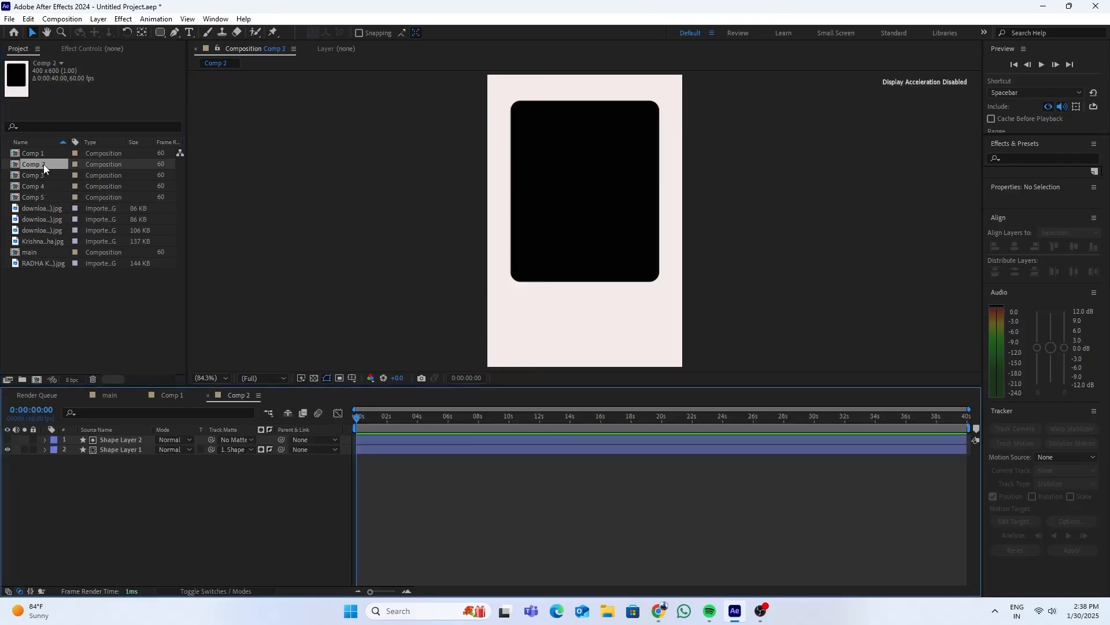
pyautogui.click(39, 211)
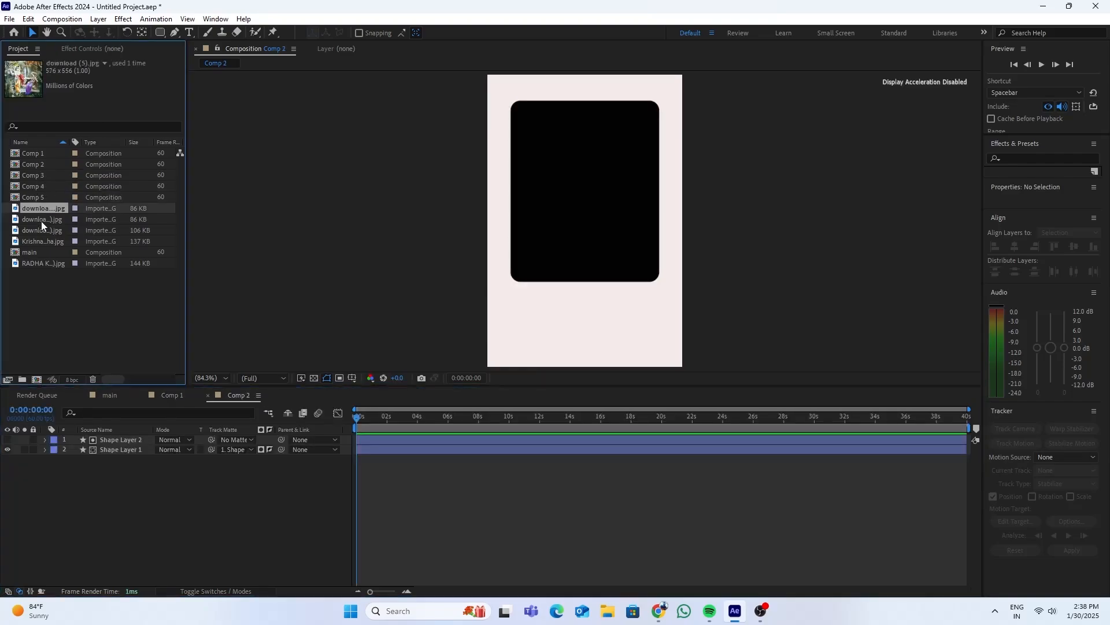
pyautogui.moveTo(40, 221); pyautogui.dragTo(71, 543)
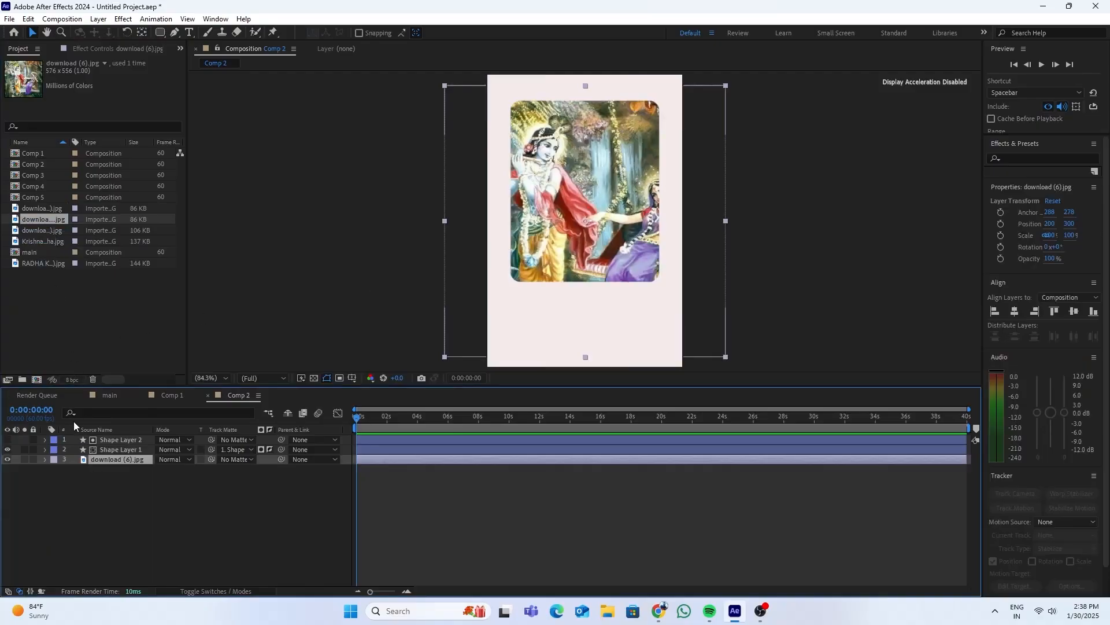
pyautogui.press('Delete')
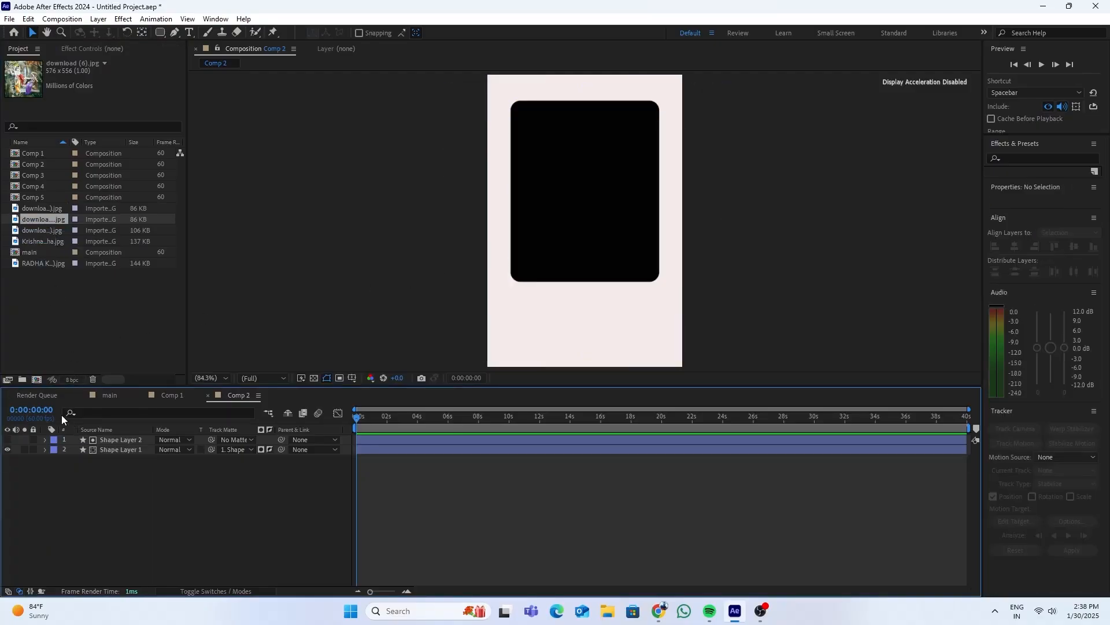
# Add download (7).jpg to Comp 2 as the bottom layer beneath both shape layers
pyautogui.click(35, 210)
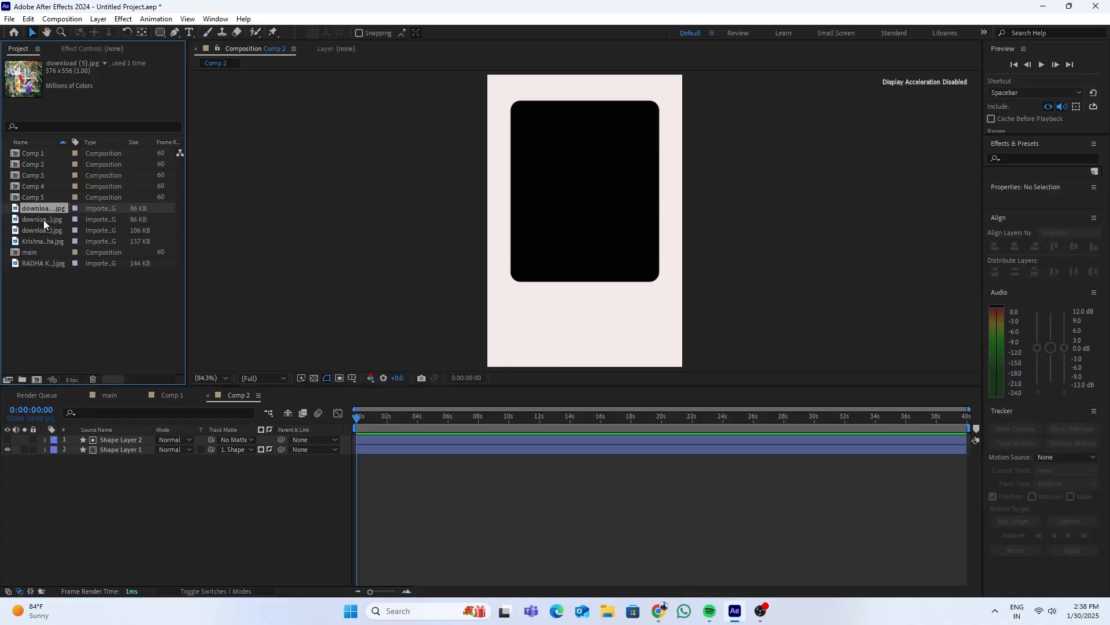
pyautogui.click(44, 221)
pyautogui.click(45, 232)
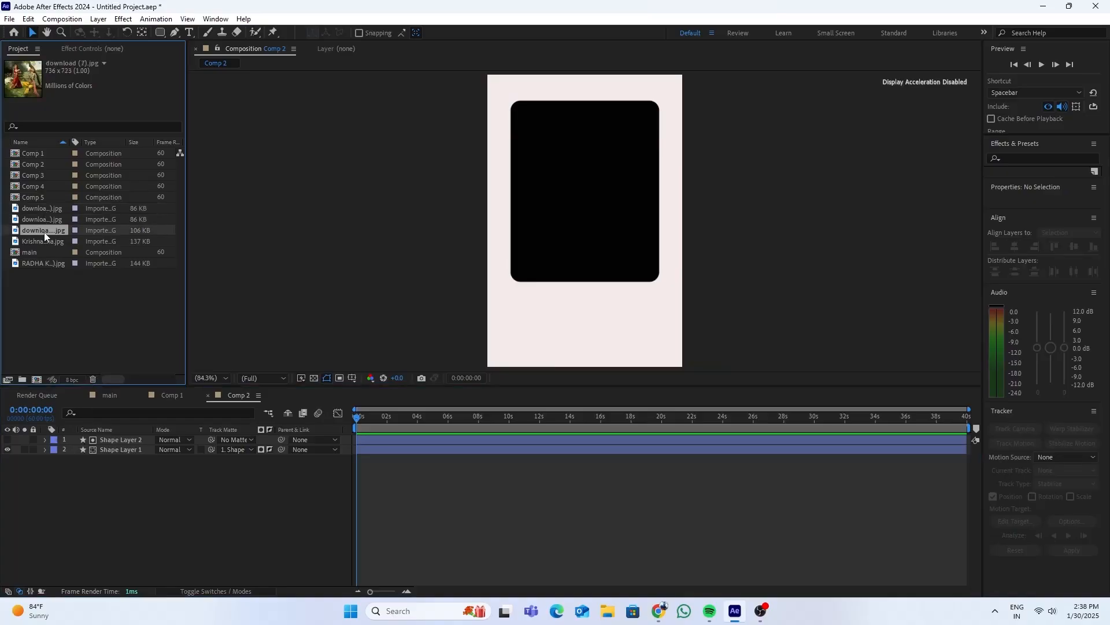
pyautogui.moveTo(43, 231); pyautogui.dragTo(46, 520)
pyautogui.moveTo(47, 478); pyautogui.dragTo(48, 479)
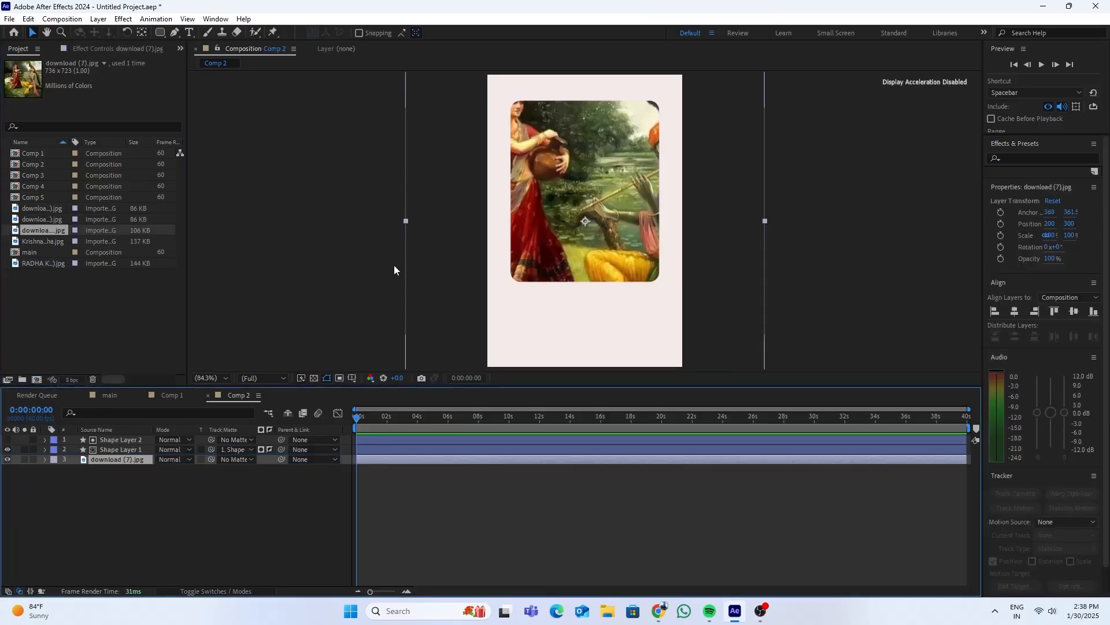
# Scale the download (7).jpg layer to 58% and move it to about 190, 238 to fill the card's window
pyautogui.press('s')
pyautogui.moveTo(174, 469); pyautogui.dragTo(155, 475)
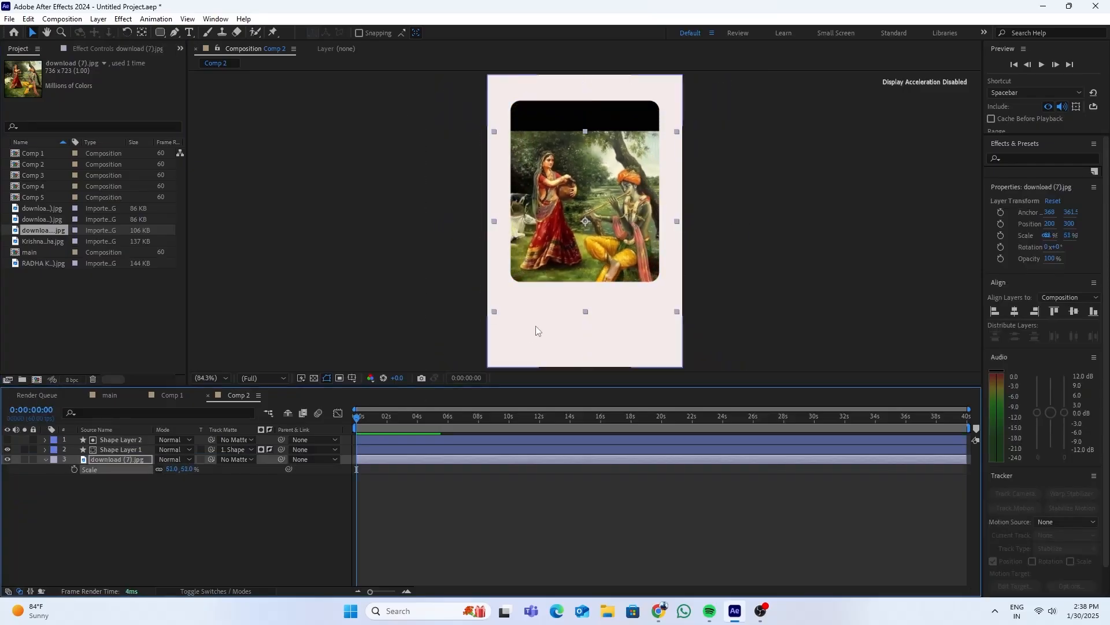
pyautogui.moveTo(586, 264); pyautogui.dragTo(588, 238)
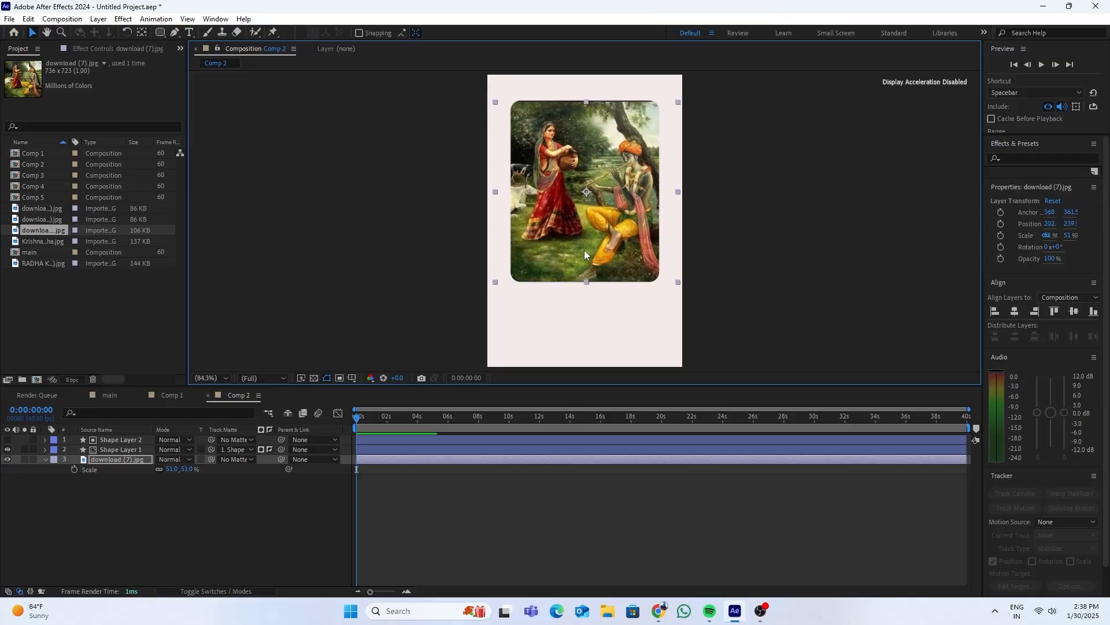
pyautogui.moveTo(168, 469); pyautogui.dragTo(173, 470)
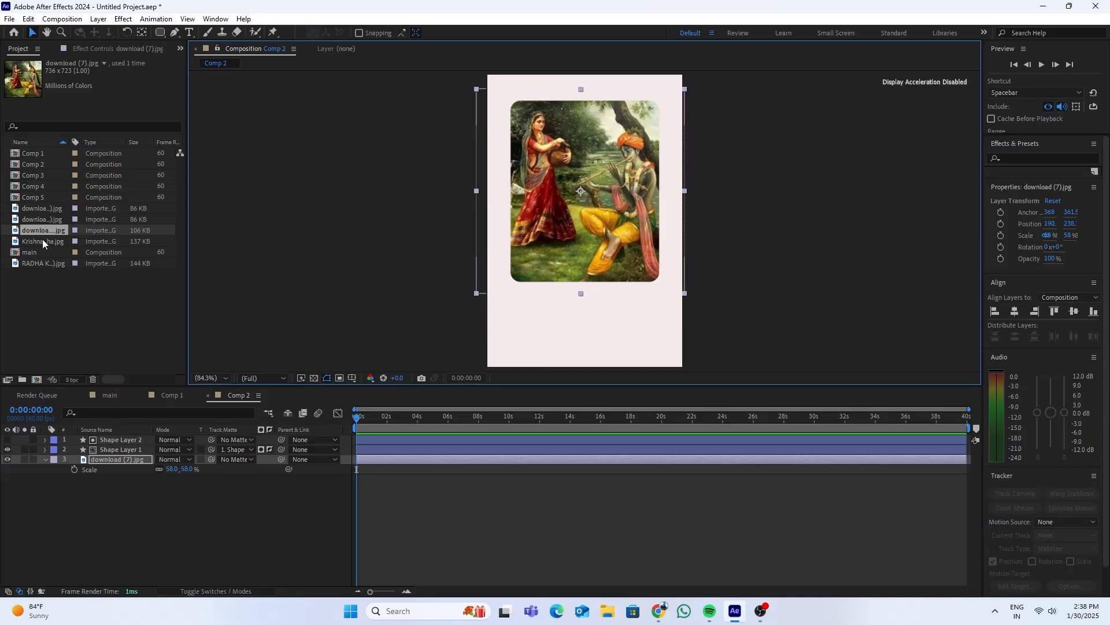
# Open Comp 3 and add Krishna Radha.jpg as the bottom layer beneath both shape layers
pyautogui.doubleClick(46, 173)
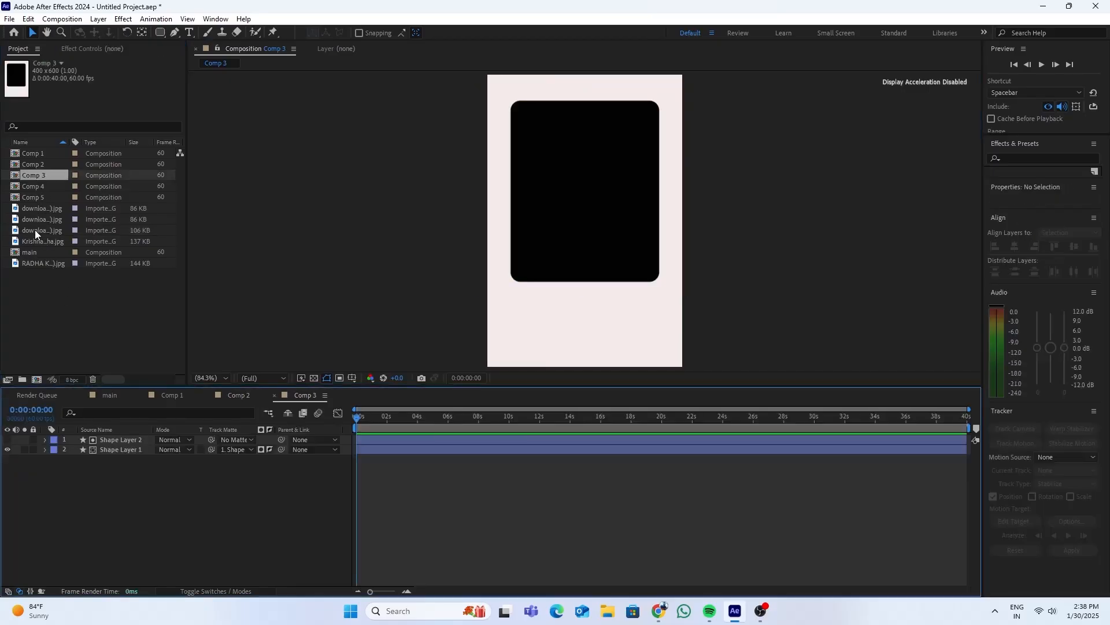
pyautogui.moveTo(36, 242); pyautogui.dragTo(72, 463)
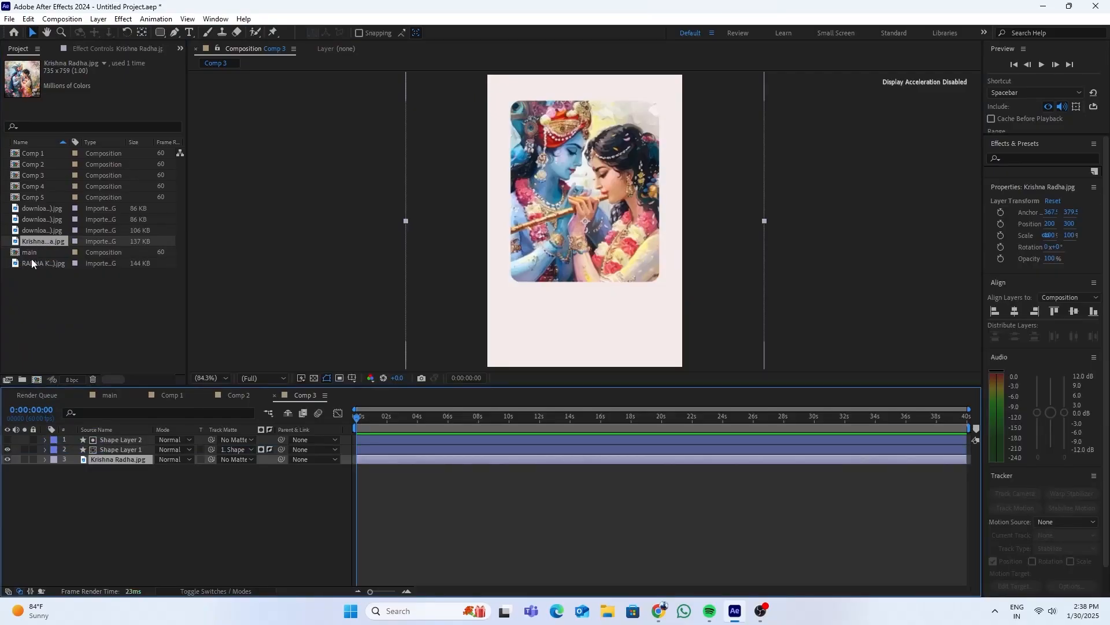
# Add RADHA KRISHNA (1).jpg beneath the shape layers in Comp 4 and move it to about 158, 218 to frame both faces
pyautogui.click(38, 186)
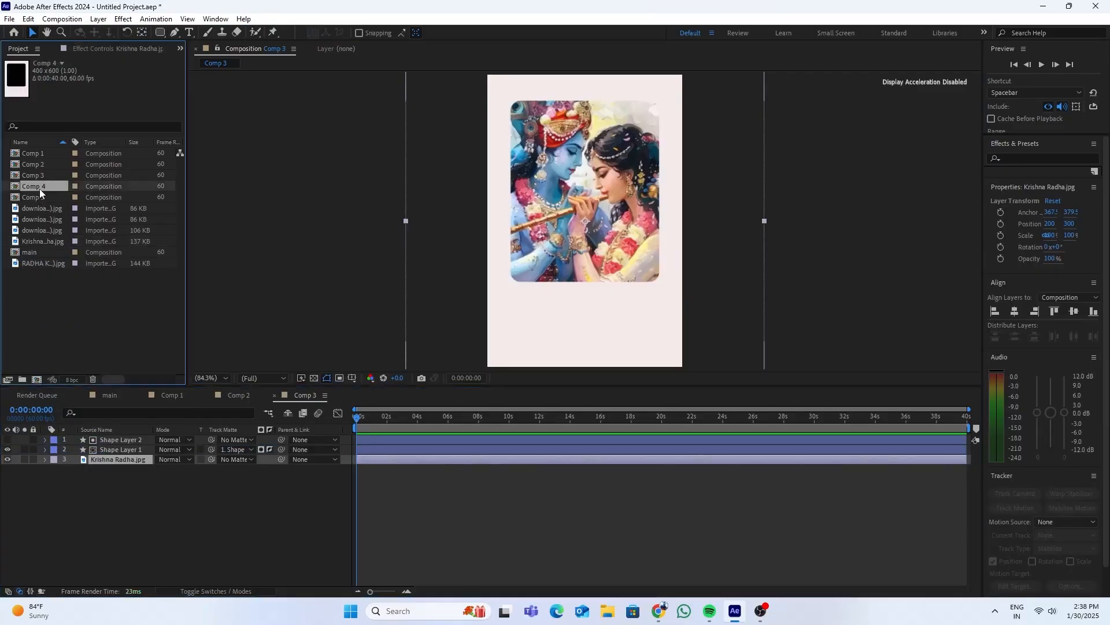
pyautogui.doubleClick(39, 189)
pyautogui.moveTo(39, 262); pyautogui.dragTo(65, 462)
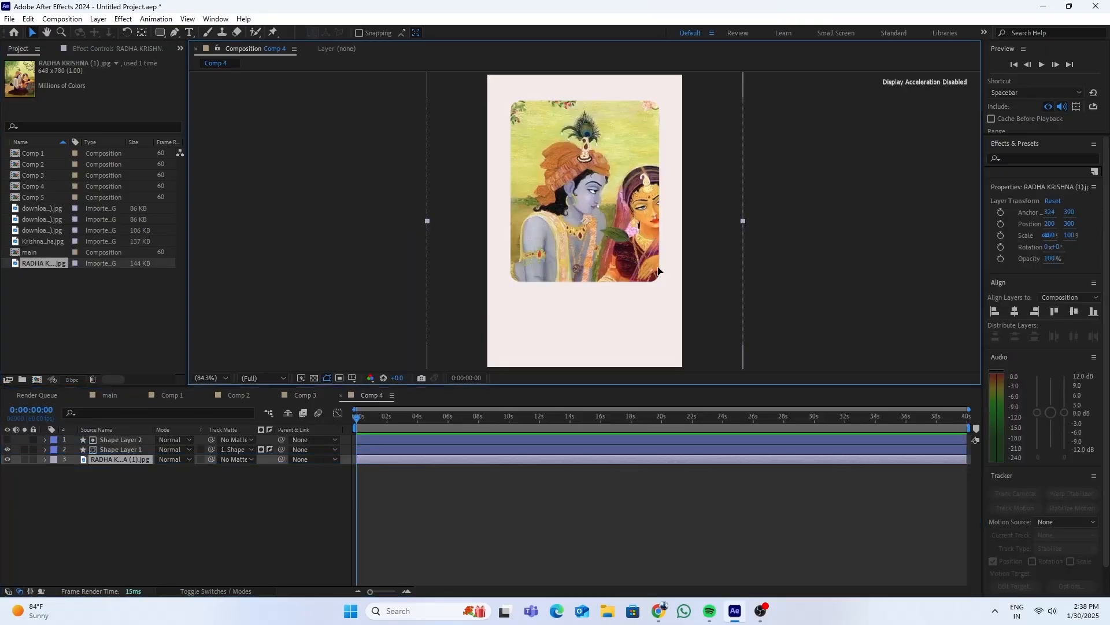
pyautogui.moveTo(645, 236); pyautogui.dragTo(638, 227)
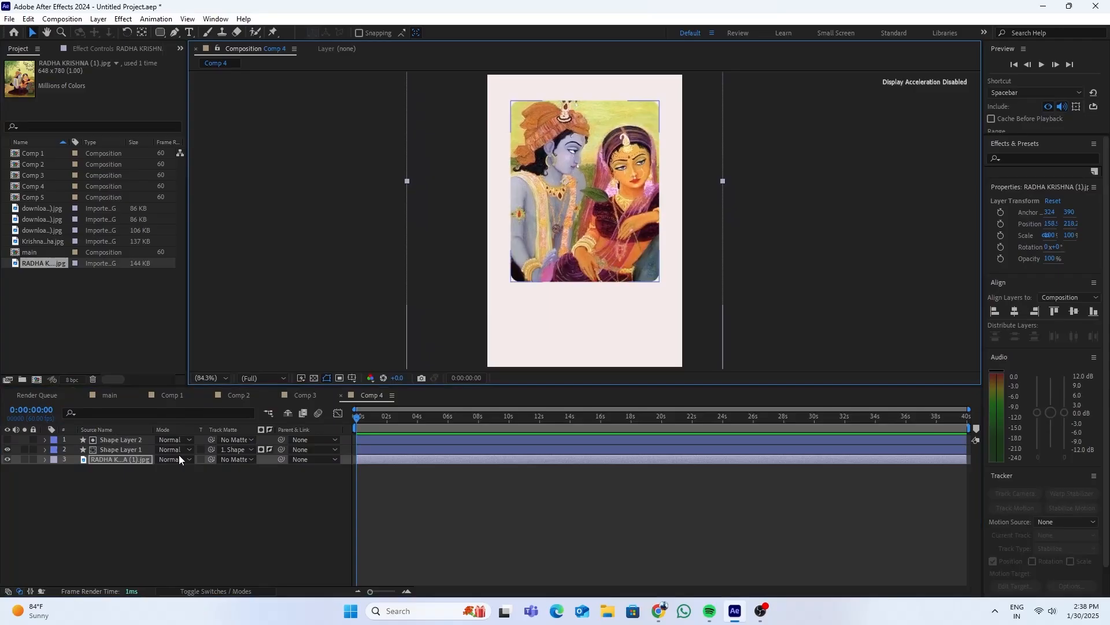
pyautogui.click(209, 558)
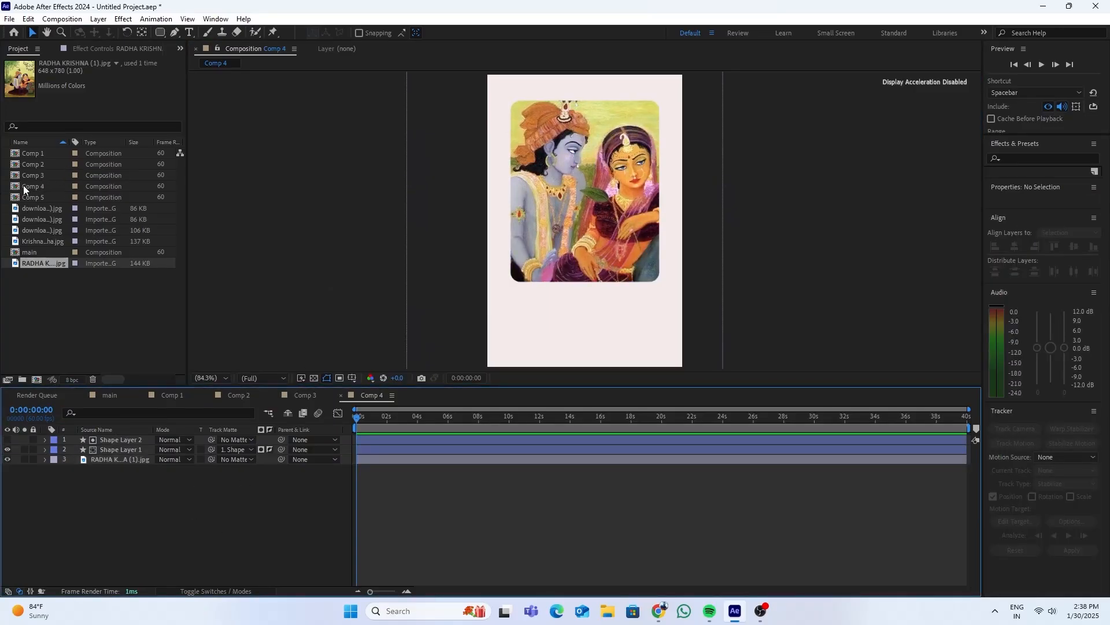
# Add download (6).jpg beneath the shape layers in Comp 5, scale it to 81% and position it at about 191, 240 in the window
pyautogui.doubleClick(33, 197)
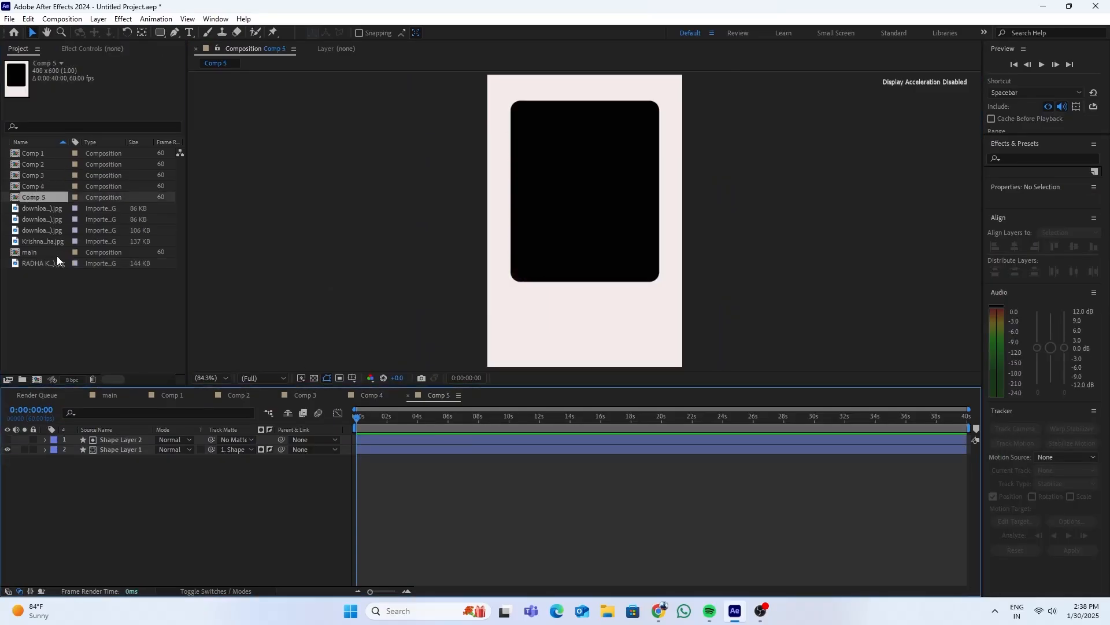
pyautogui.moveTo(47, 219); pyautogui.dragTo(62, 462)
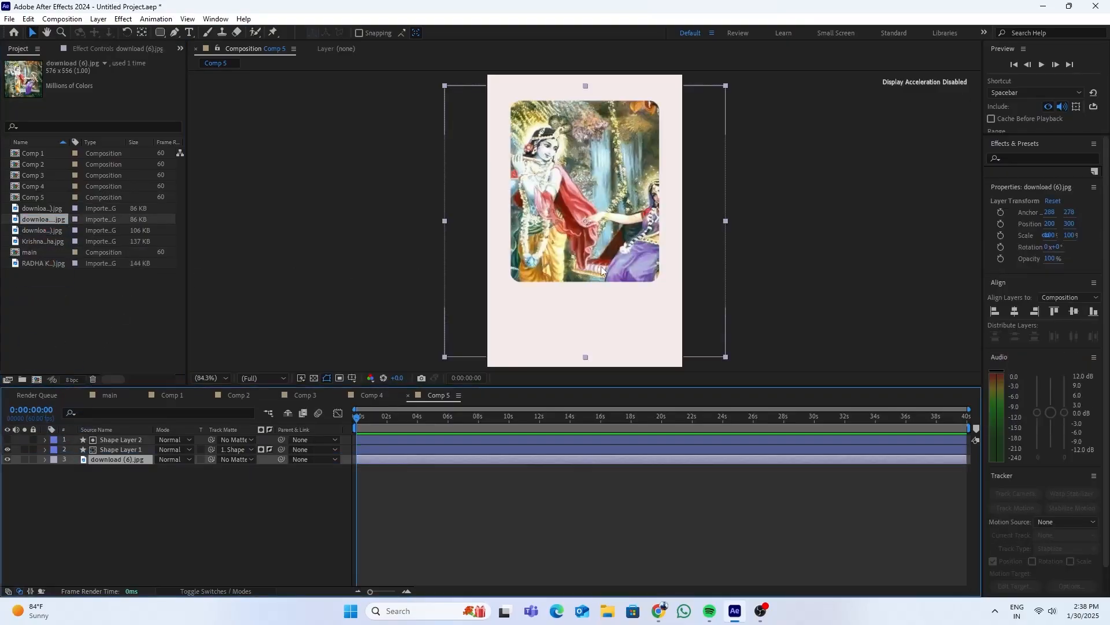
pyautogui.moveTo(602, 266); pyautogui.dragTo(598, 255)
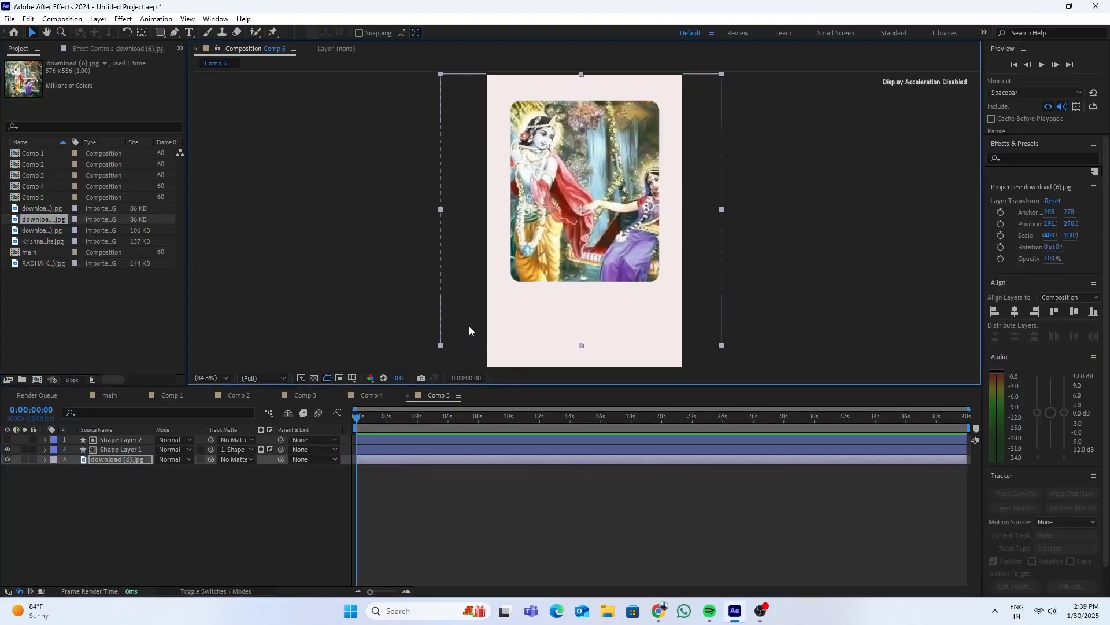
pyautogui.press('s')
pyautogui.moveTo(173, 468); pyautogui.dragTo(163, 469)
pyautogui.moveTo(657, 240); pyautogui.dragTo(648, 220)
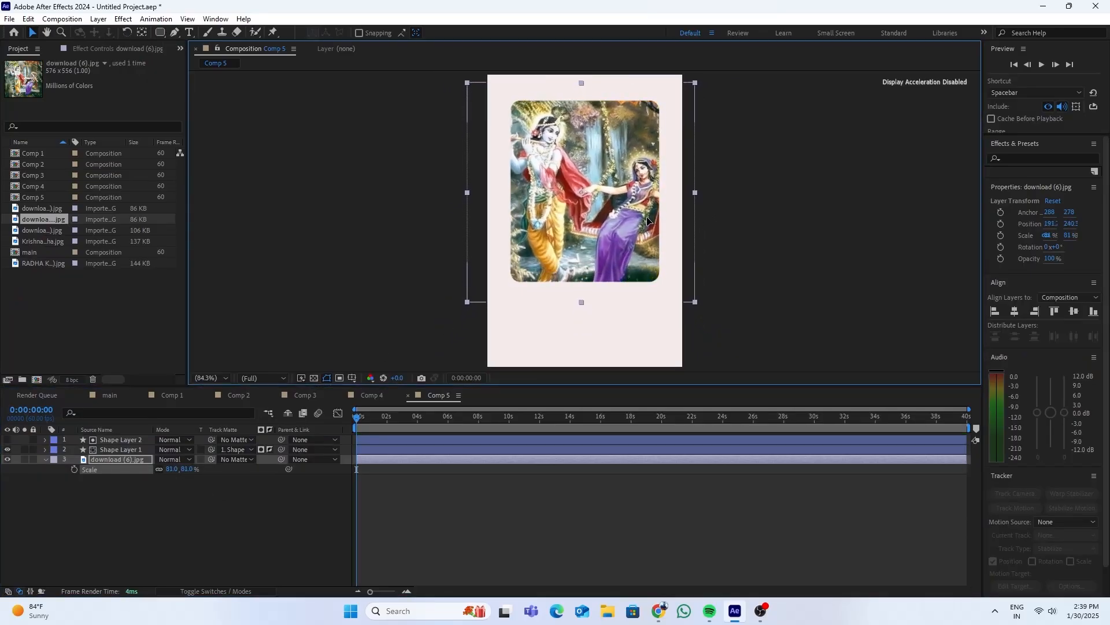
# Deselect the image layer and open the main composition
pyautogui.click(172, 522)
pyautogui.doubleClick(36, 253)
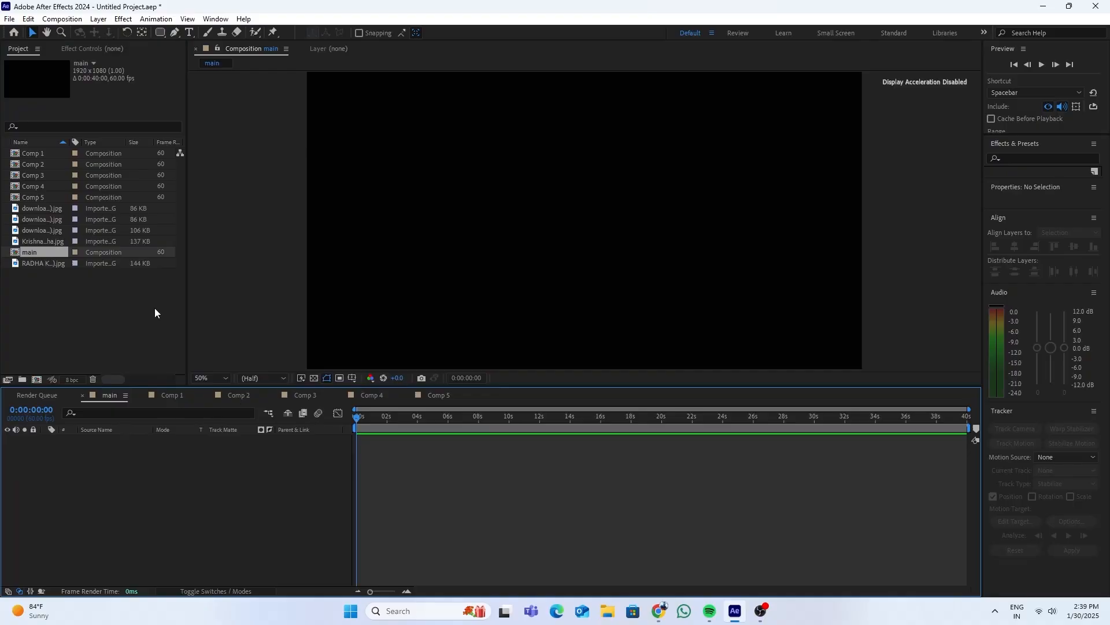
# Create a black 1920 x 1080 px solid layer in the main composition
pyautogui.rightClick(195, 346)
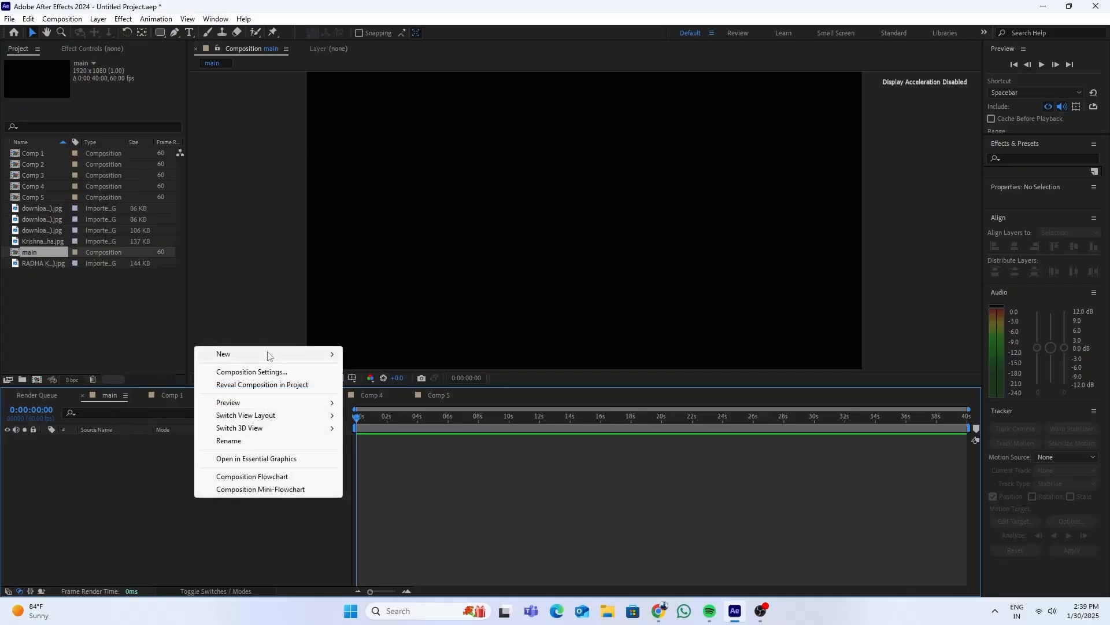
pyautogui.moveTo(286, 354)
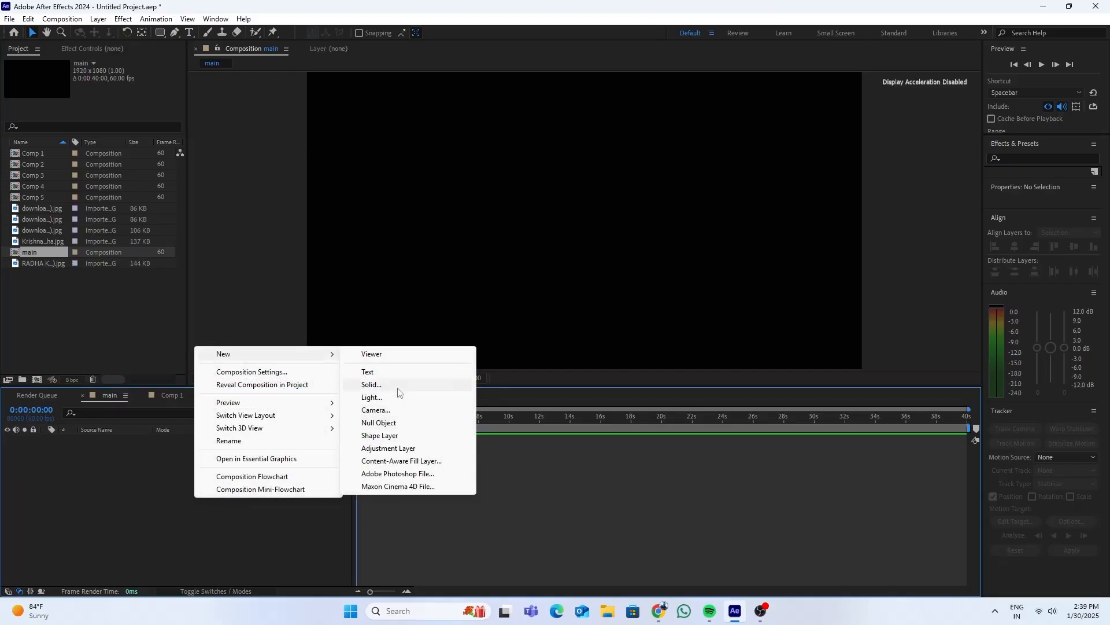
pyautogui.click(371, 385)
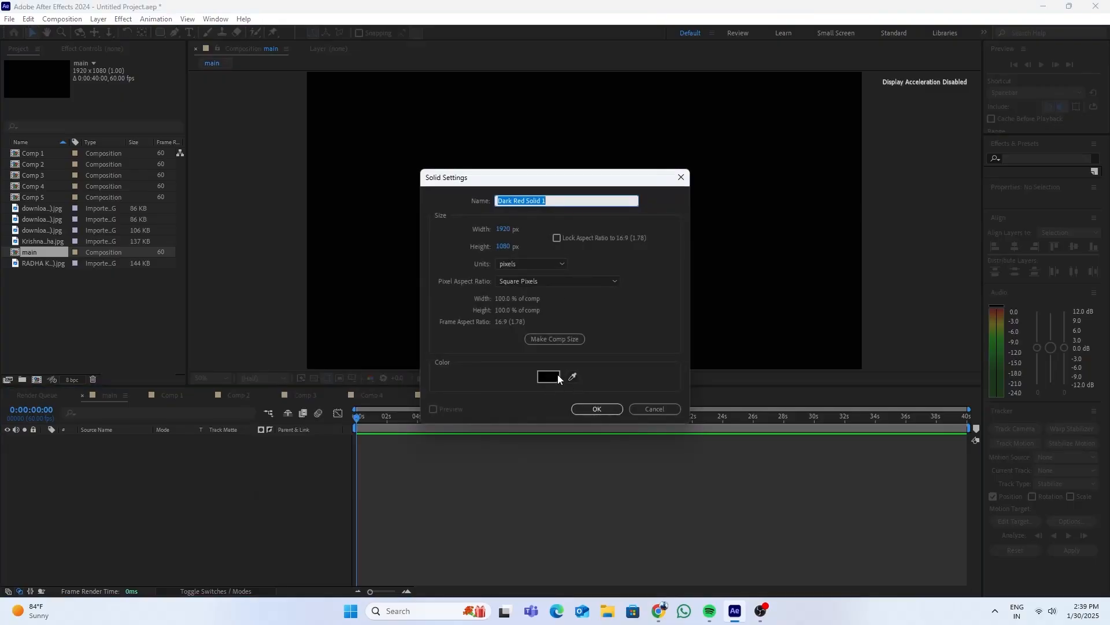
pyautogui.click(595, 409)
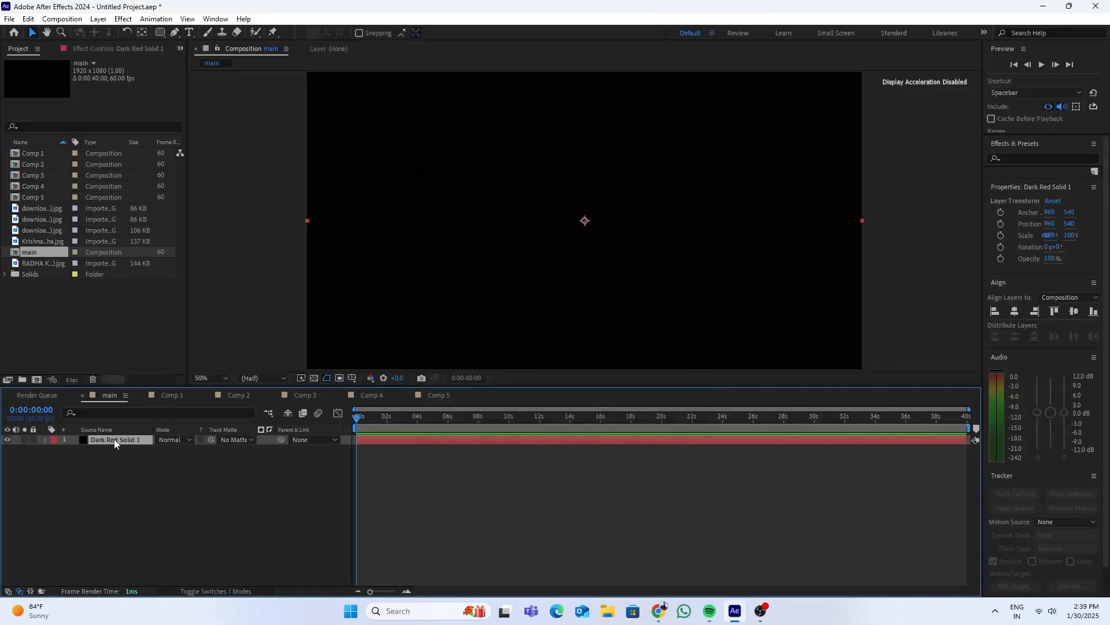
pyautogui.click(1015, 158)
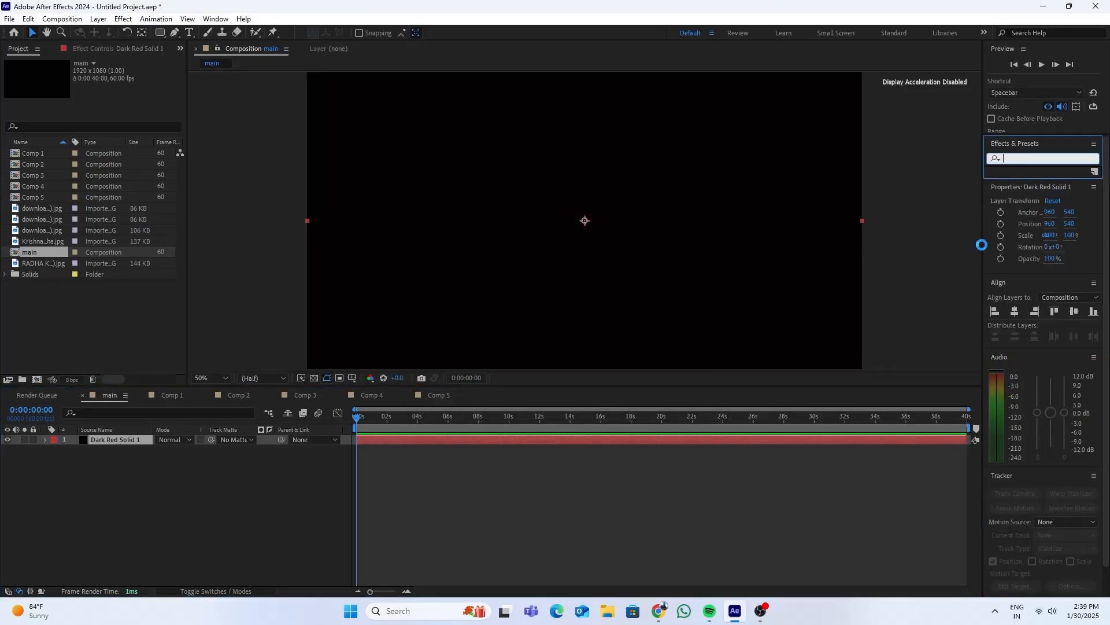
pyautogui.write('gre')
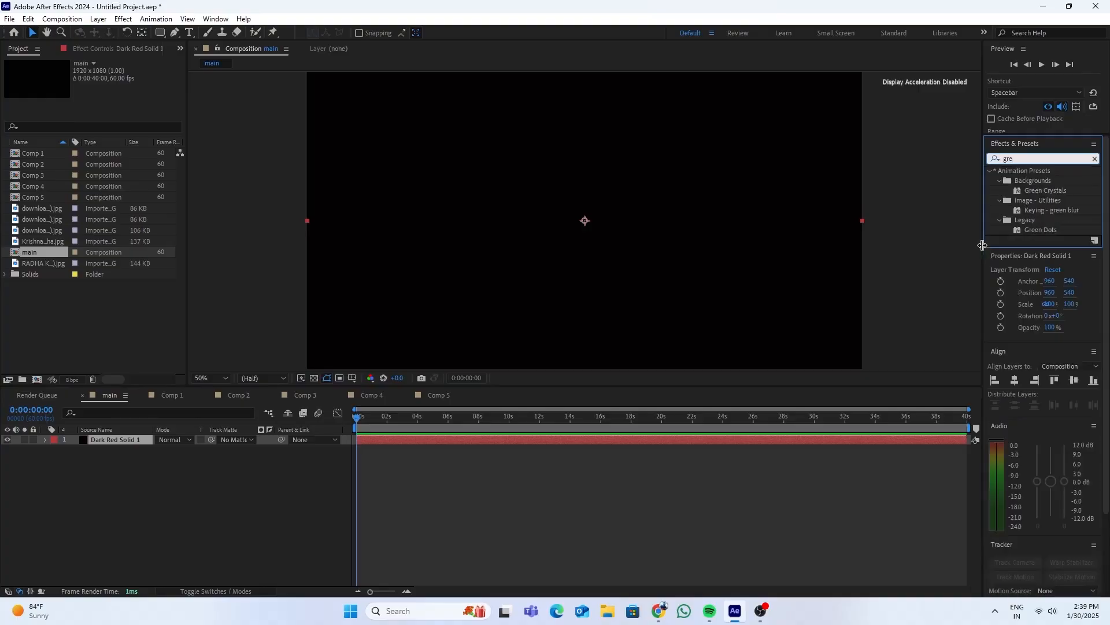
pyautogui.write('dian')
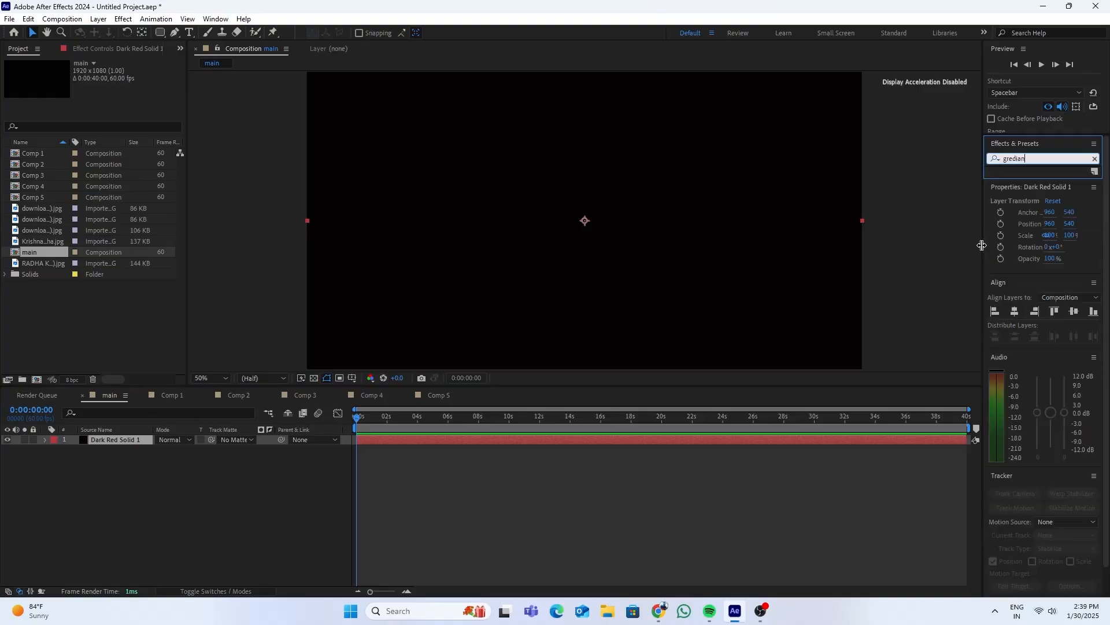
pyautogui.press('BackSpace')
pyautogui.press('BackSpace')
pyautogui.press('BackSpace')
pyautogui.press('BackSpace')
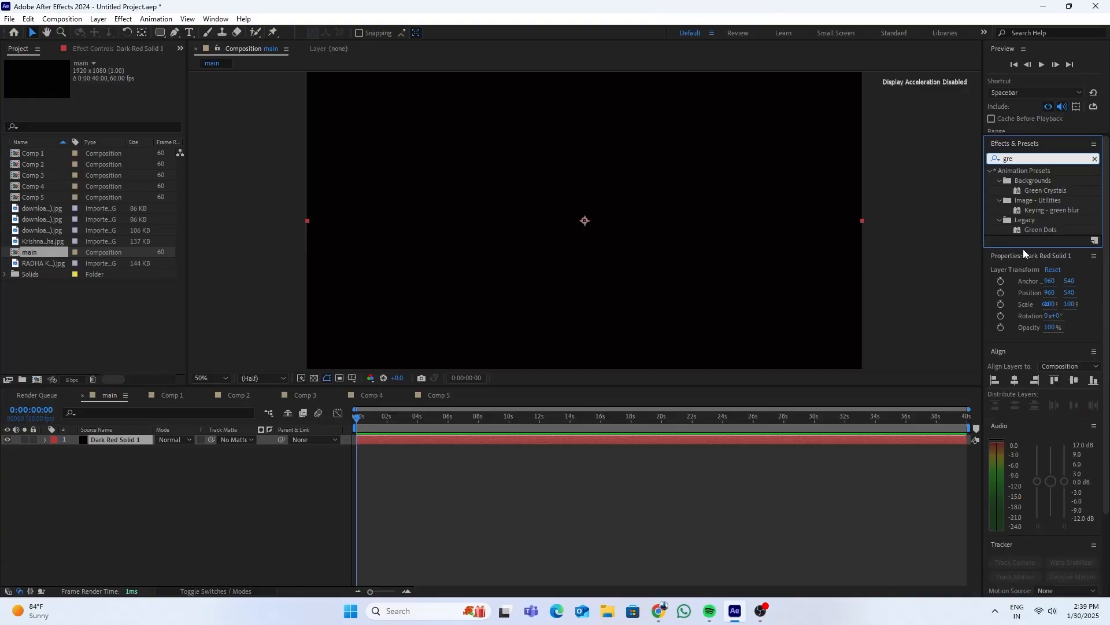
pyautogui.press('BackSpace')
pyautogui.press('BackSpace')
pyautogui.press('BackSpace')
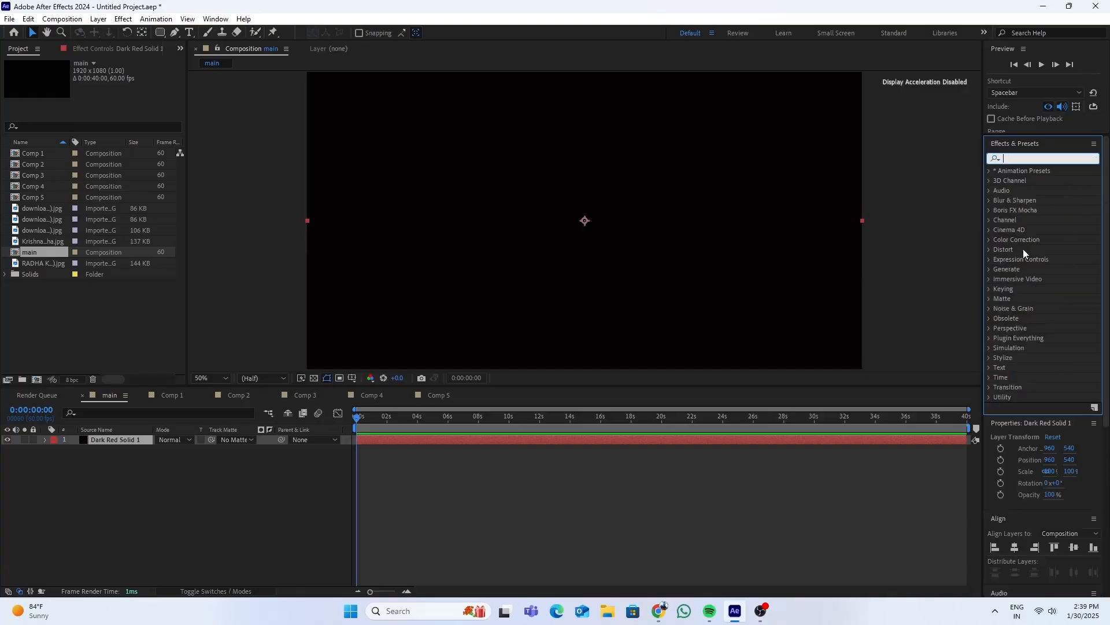
# Search the effects for "gradi" and apply Gradient Ramp to the solid layer
pyautogui.write('g')
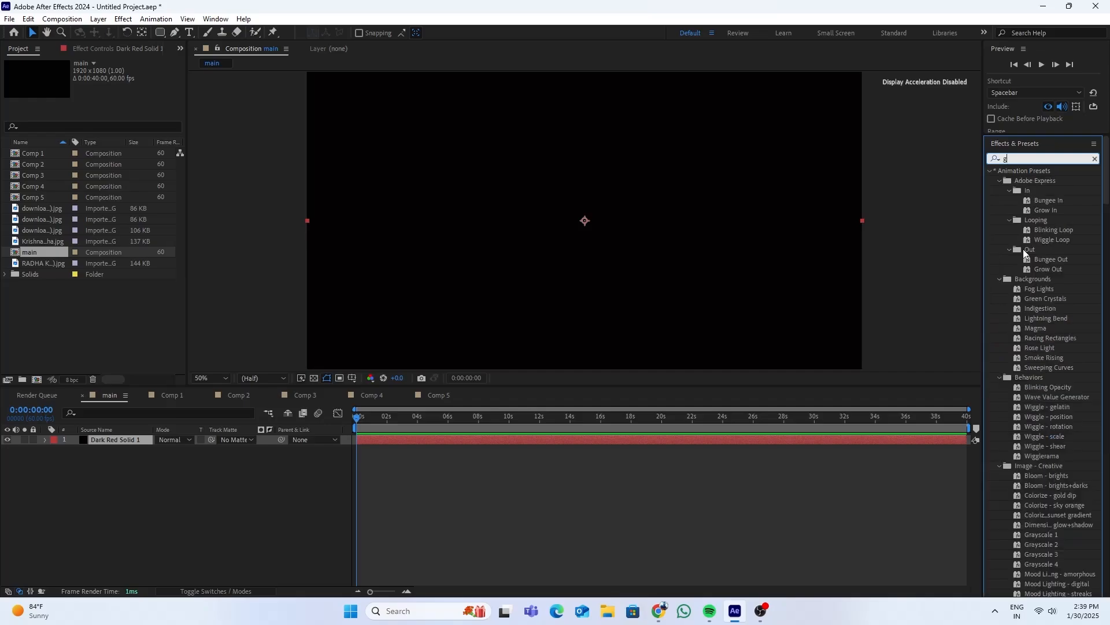
pyautogui.write('r')
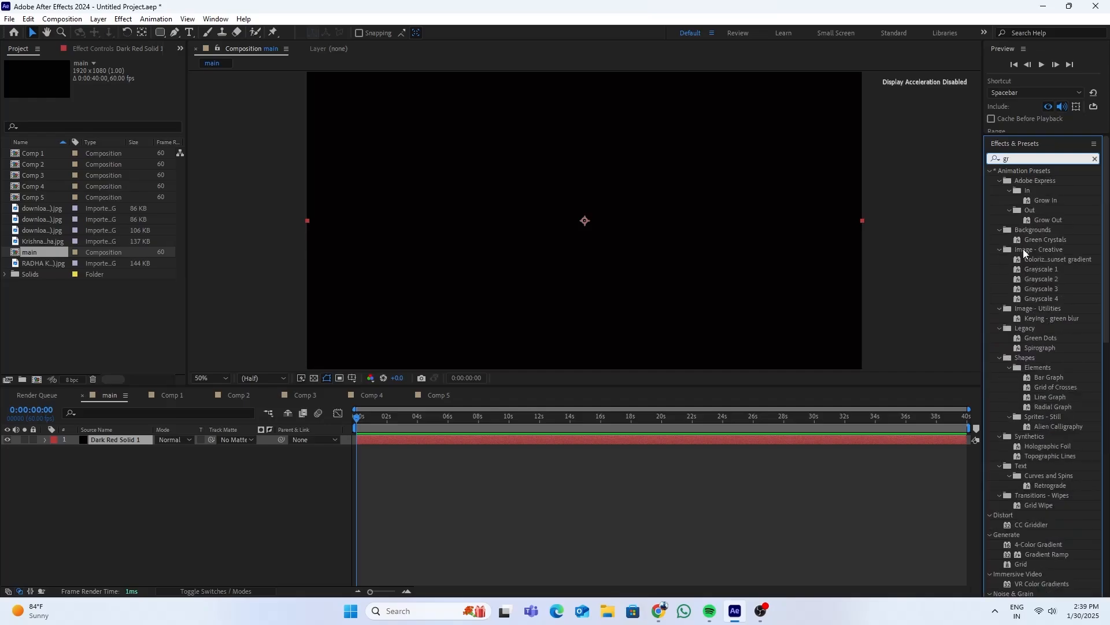
pyautogui.write('e')
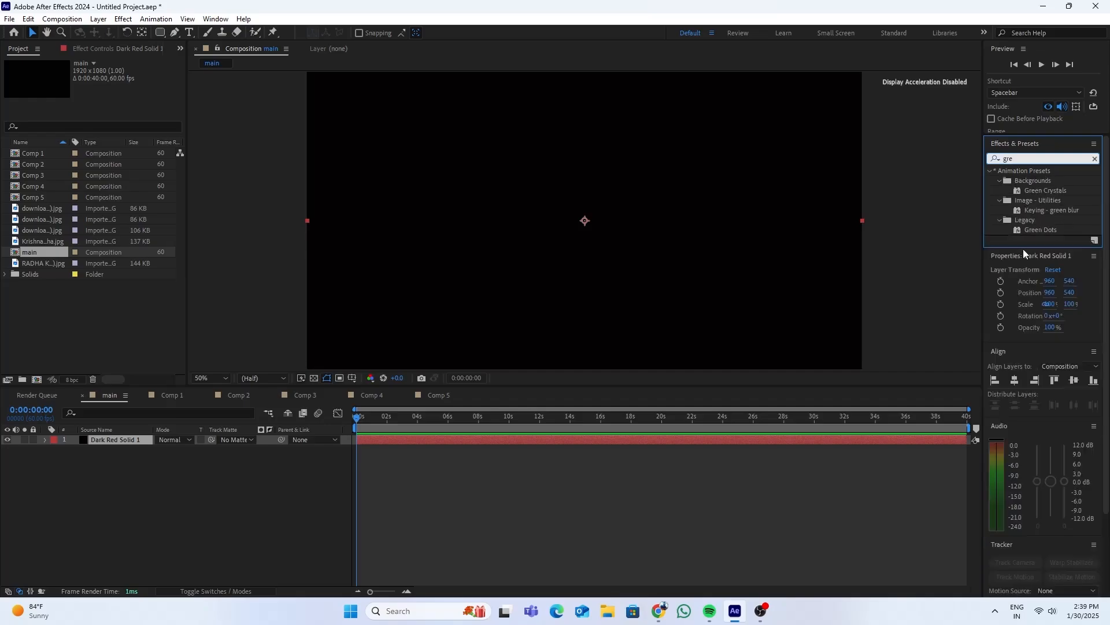
pyautogui.press('BackSpace')
pyautogui.write('i')
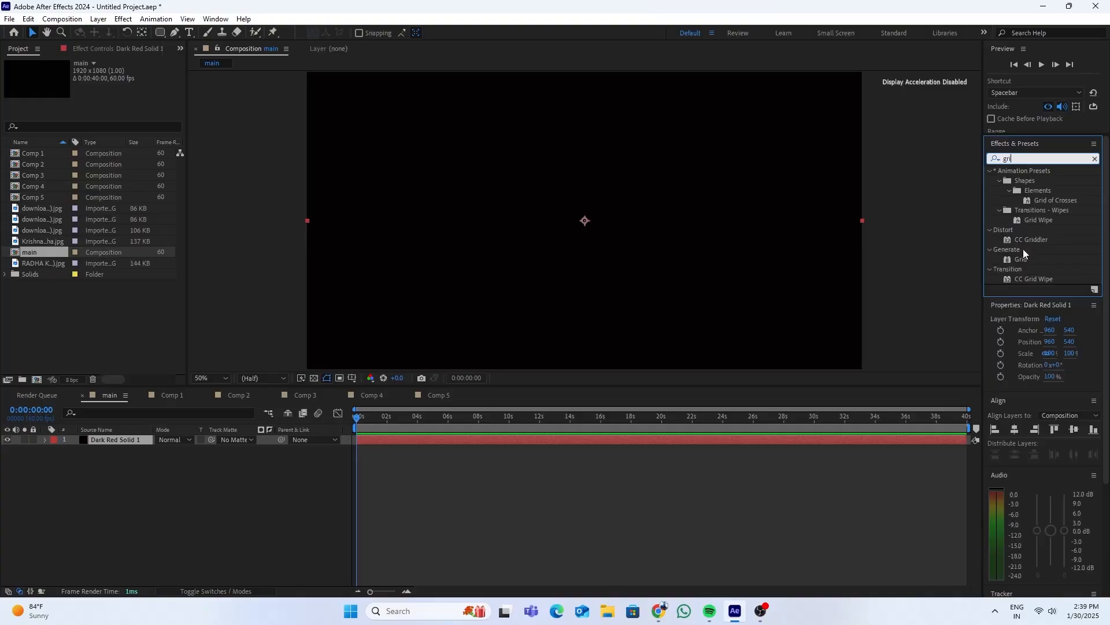
pyautogui.press('BackSpace')
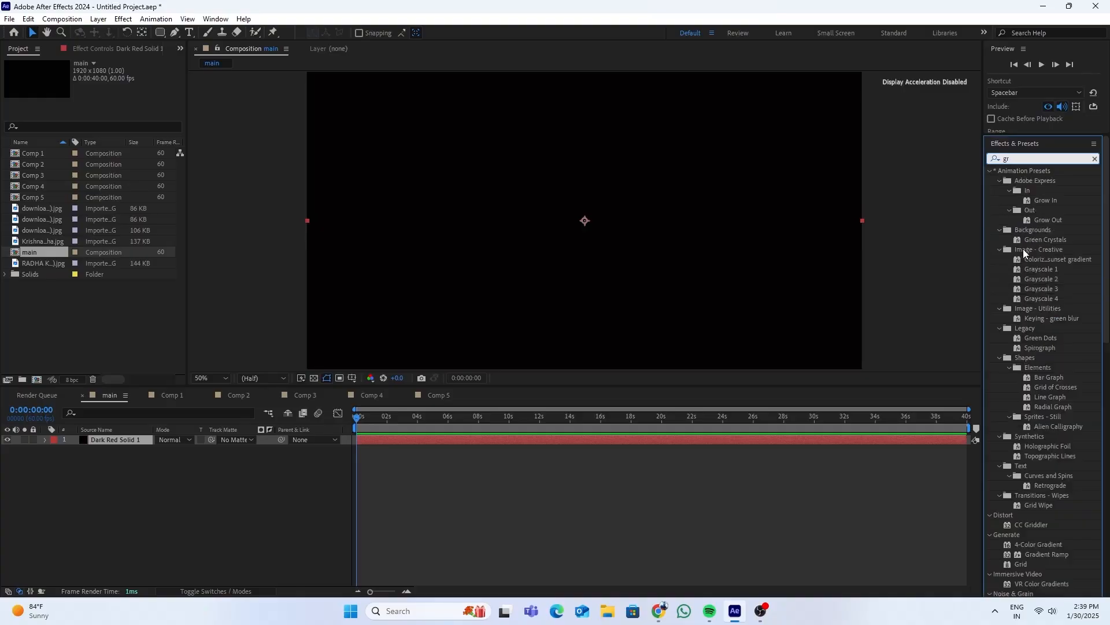
pyautogui.write('a')
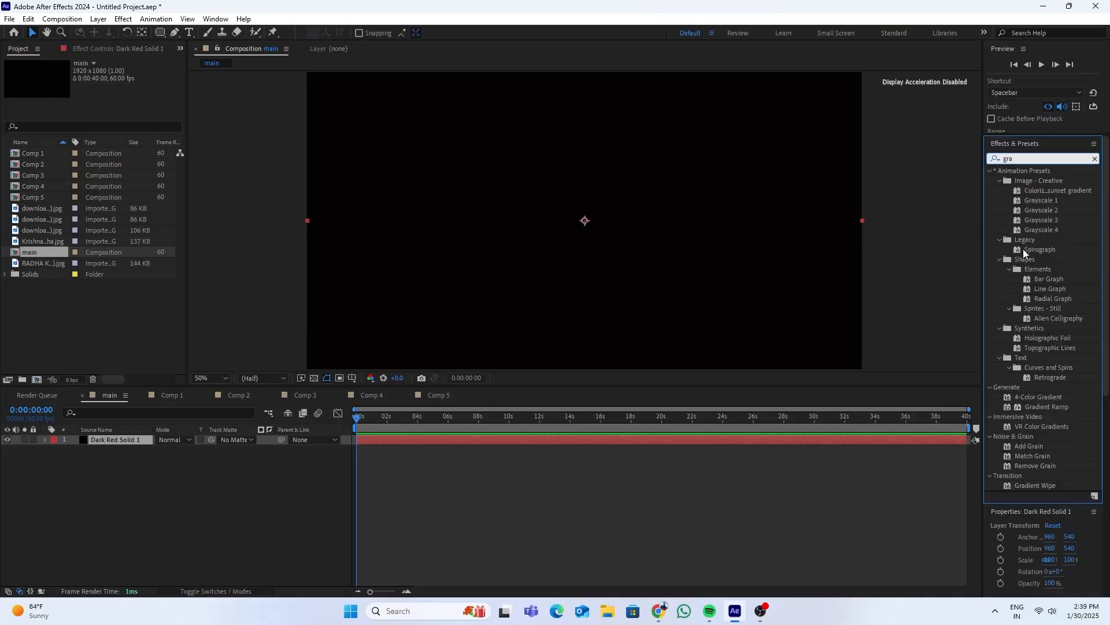
pyautogui.write('di')
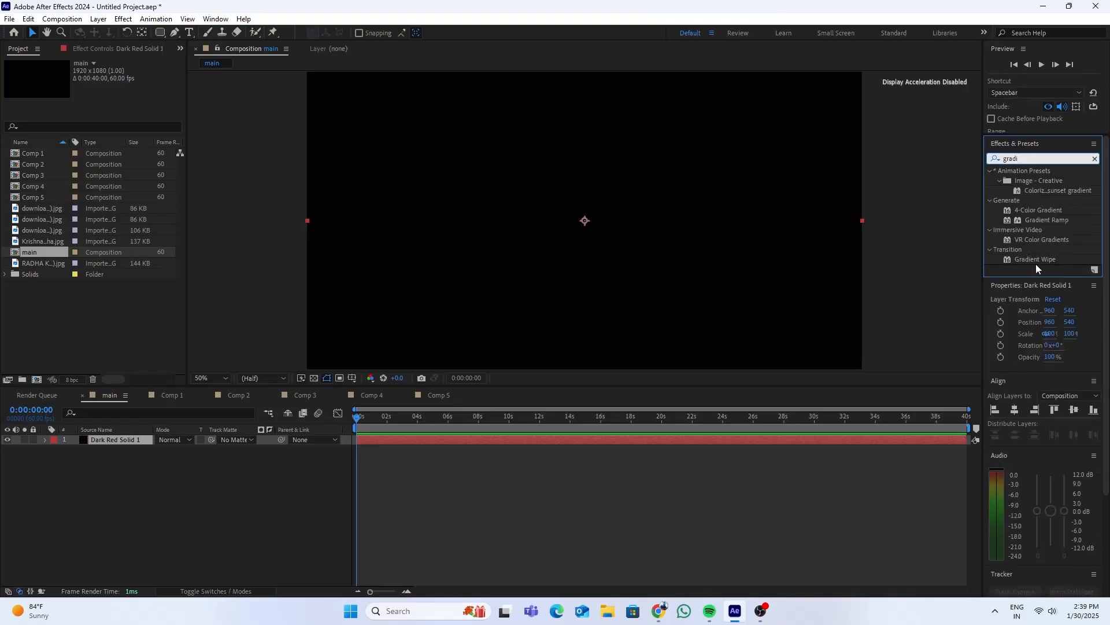
pyautogui.moveTo(1057, 219); pyautogui.dragTo(139, 439)
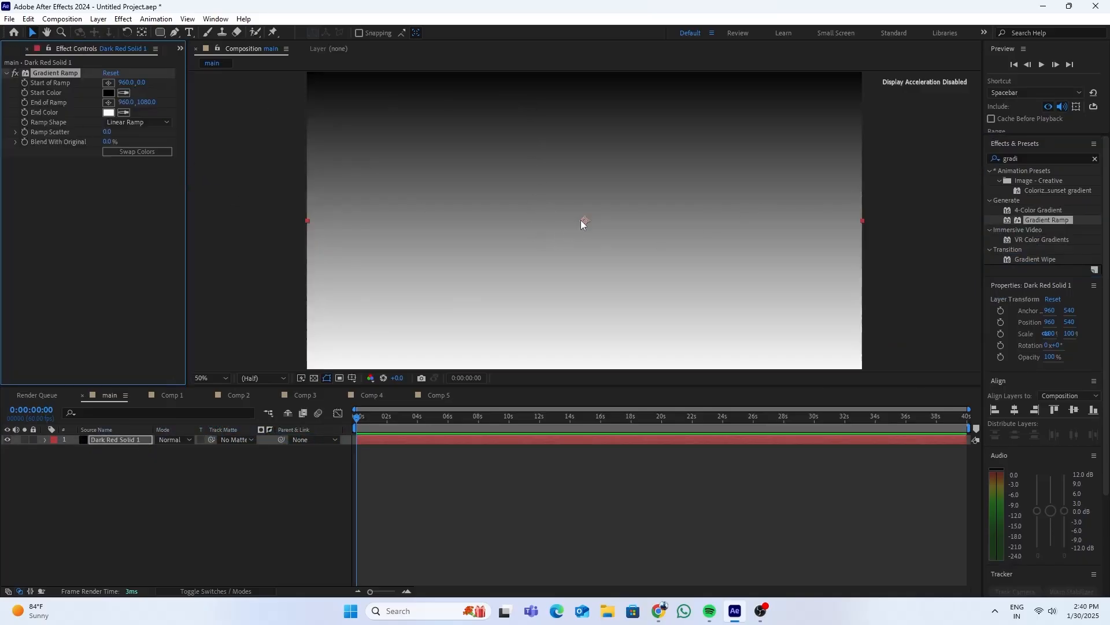
# Make the gradient a Radial Ramp that starts at the frame's centre and ends at the lower-left corner, about 16, 1072
pyautogui.click(140, 123)
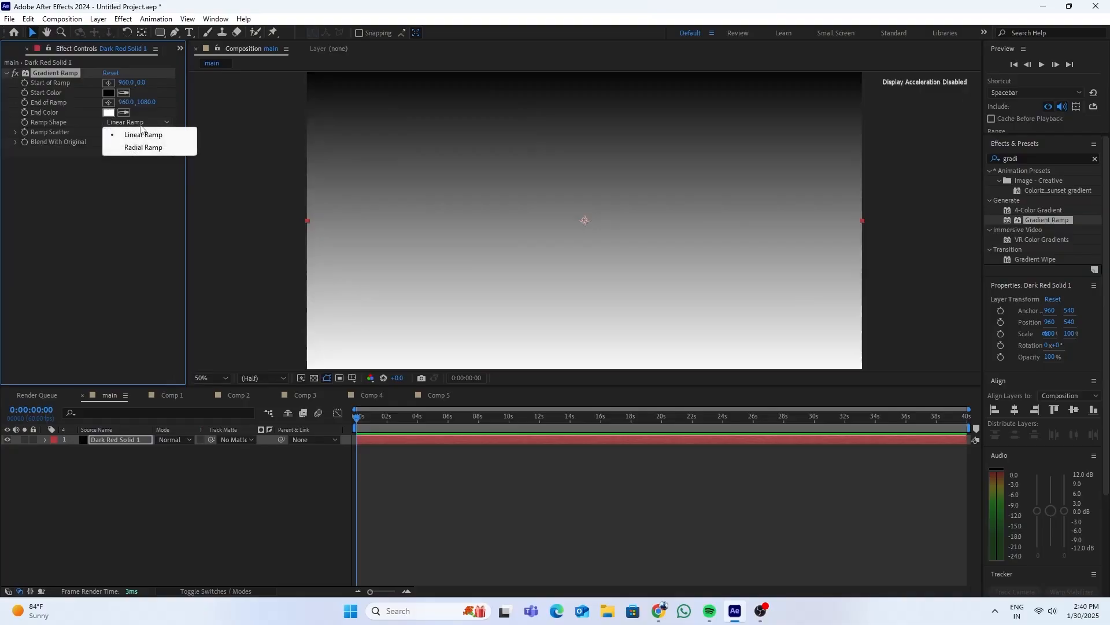
pyautogui.click(141, 147)
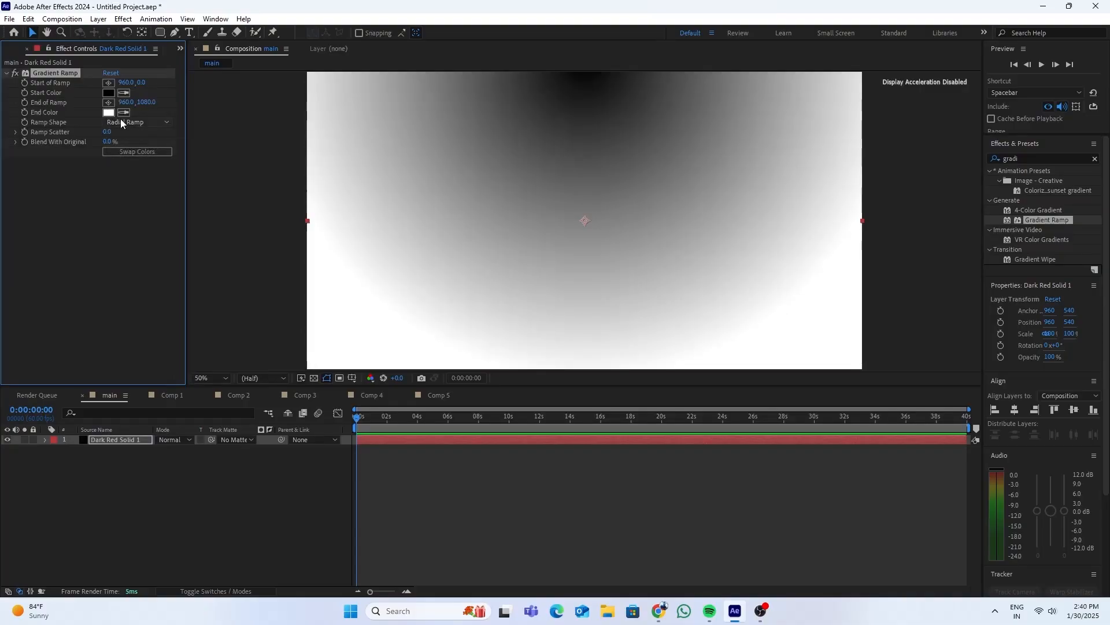
pyautogui.click(140, 33)
pyautogui.scroll(-2, 706, 229)
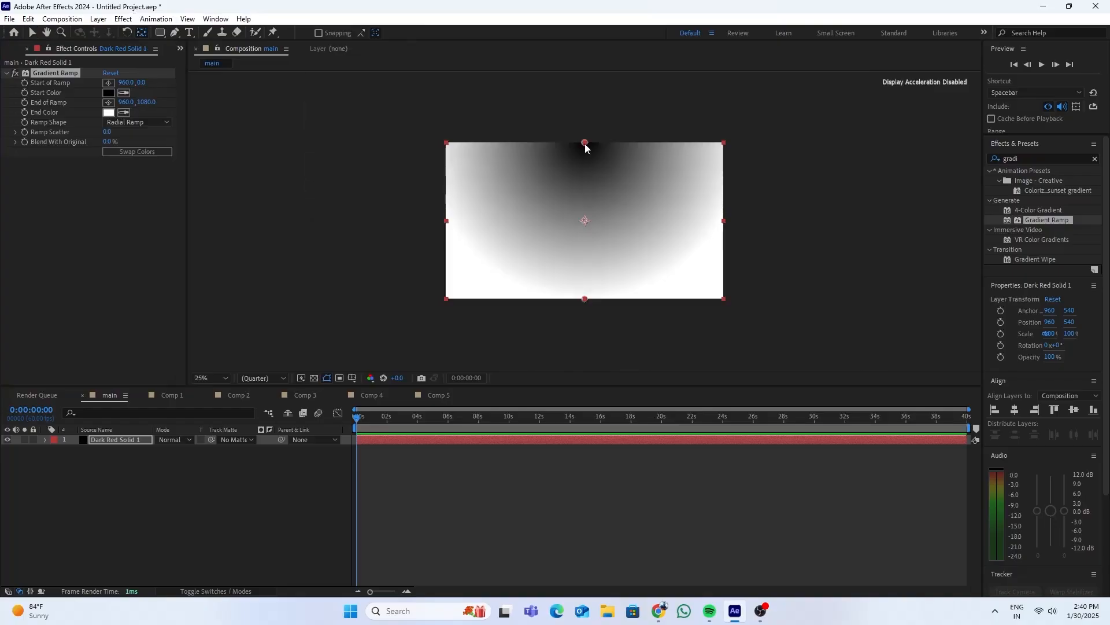
pyautogui.moveTo(585, 144); pyautogui.dragTo(584, 222)
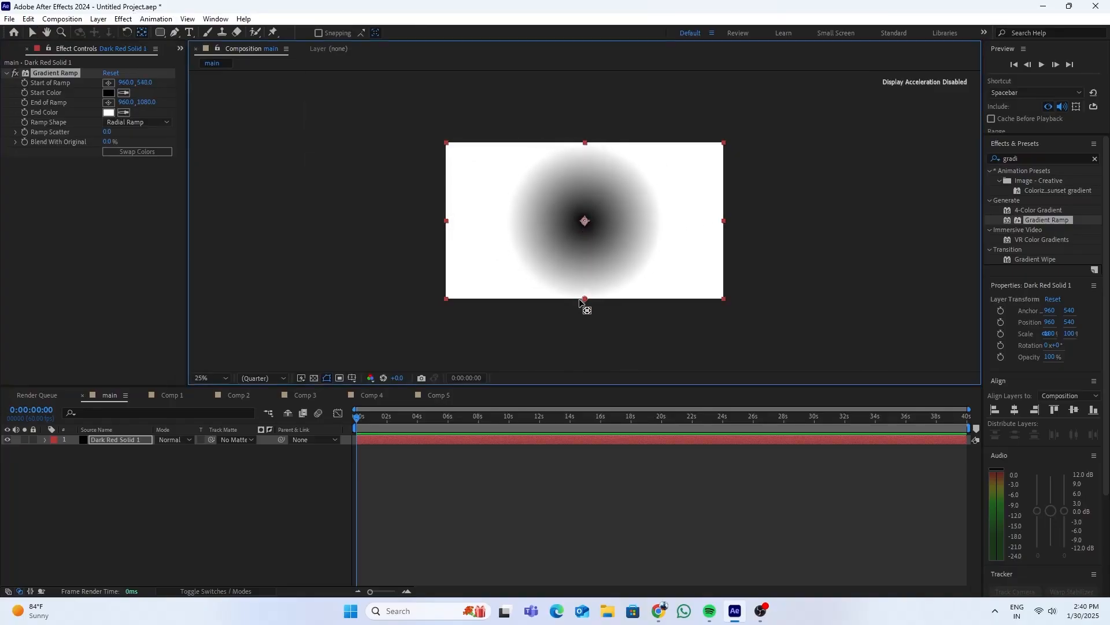
pyautogui.moveTo(585, 300); pyautogui.dragTo(448, 299)
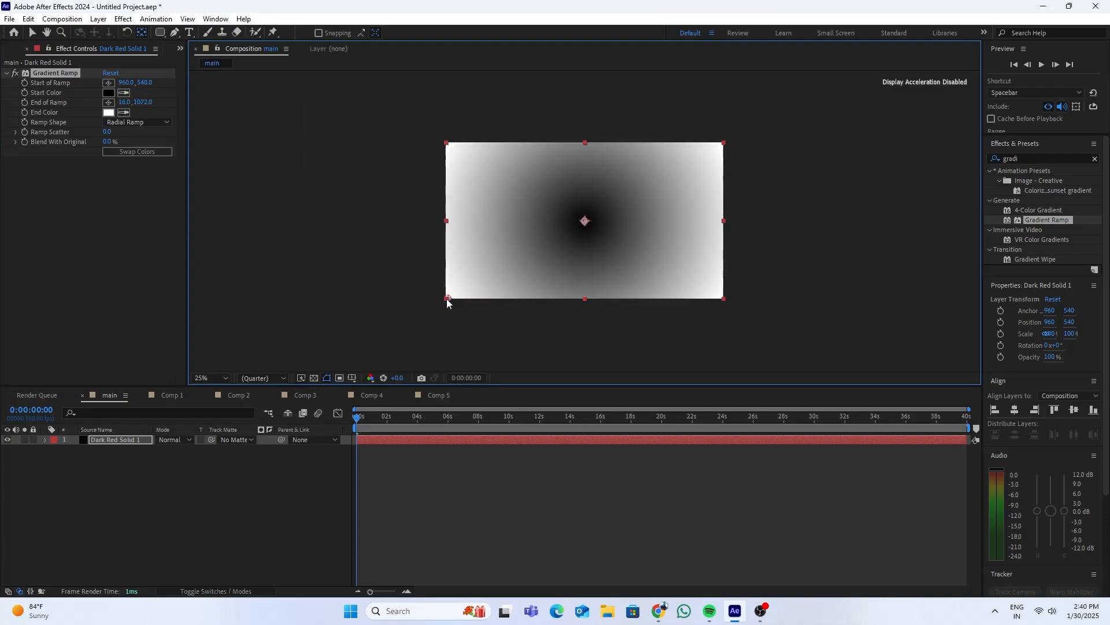
# Set the Gradient Ramp's end color to light teal 84DDD8
pyautogui.click(109, 112)
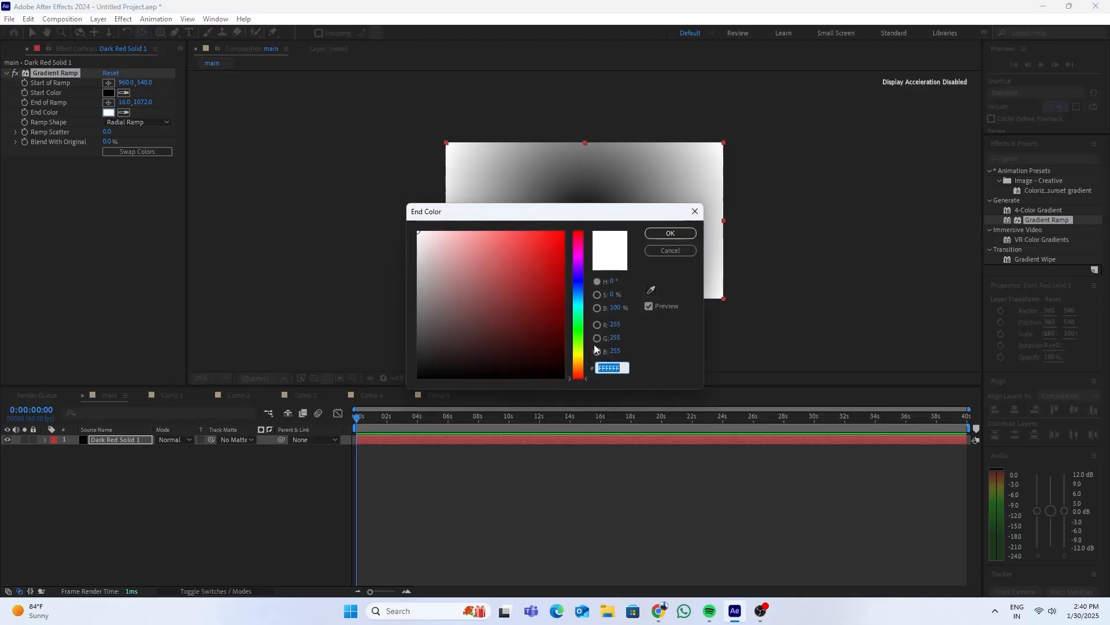
pyautogui.click(578, 308)
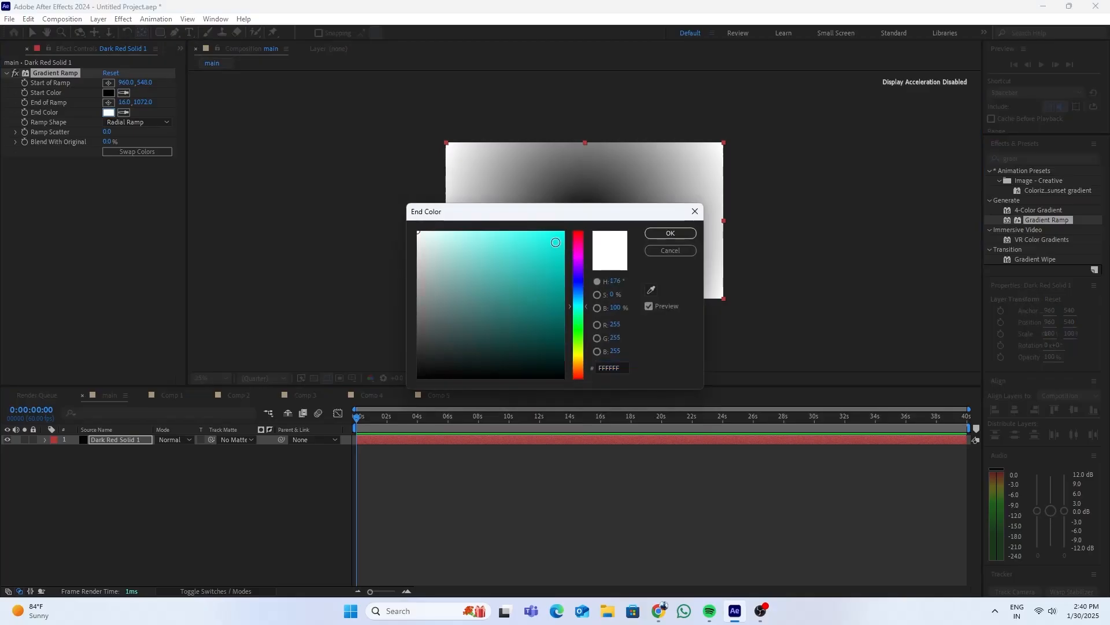
pyautogui.moveTo(555, 242); pyautogui.dragTo(477, 250)
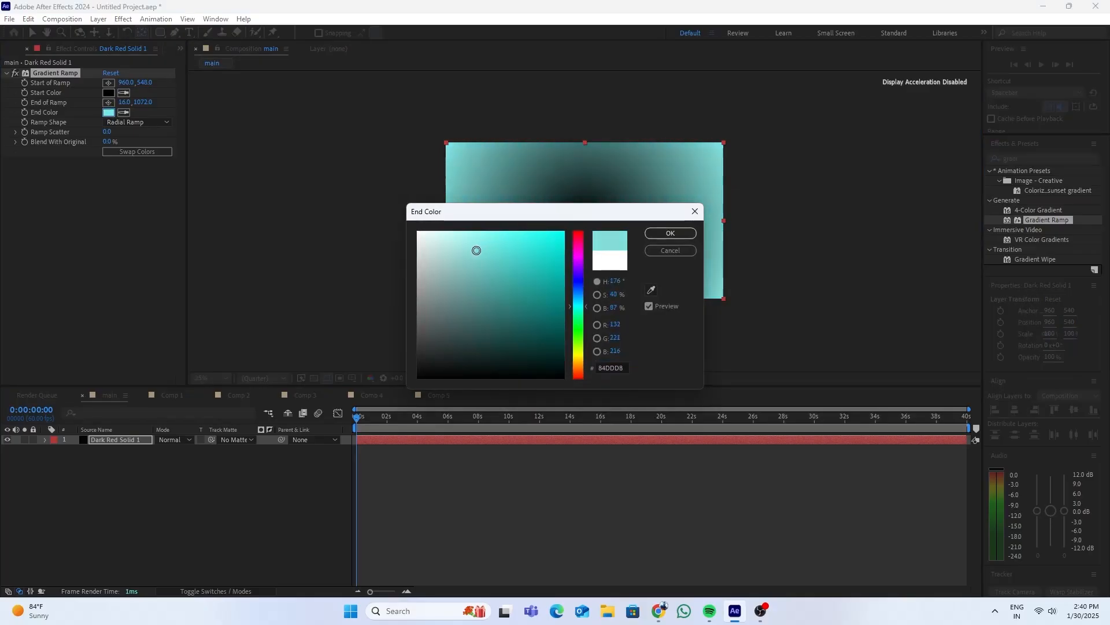
pyautogui.click(671, 233)
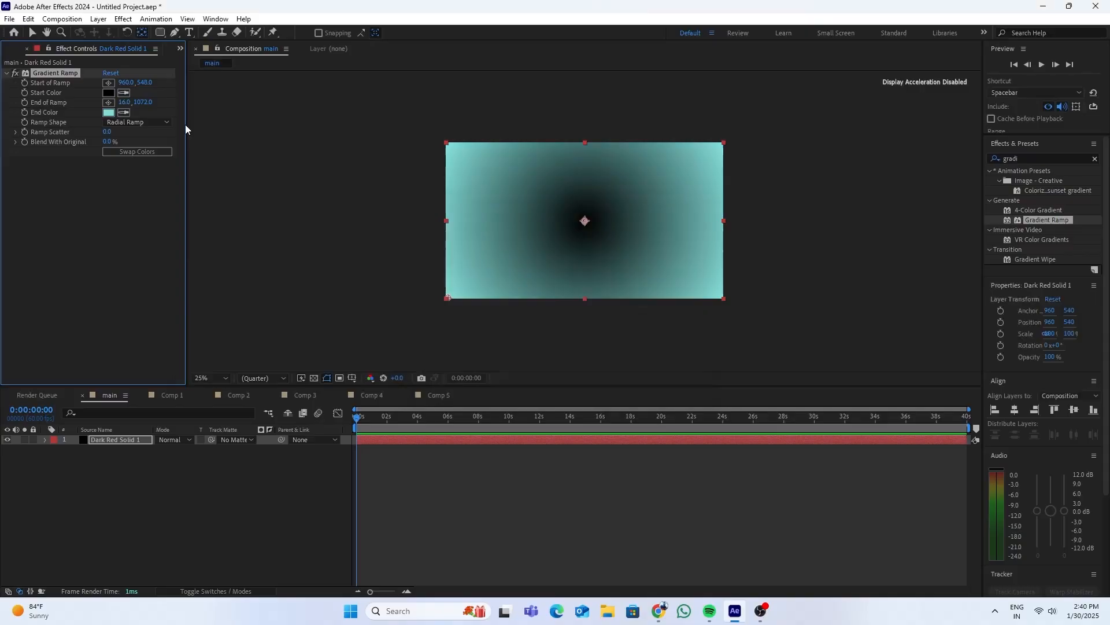
# Set the Gradient Ramp's start color to pale green-teal 94D7CD
pyautogui.click(108, 93)
pyautogui.click(579, 310)
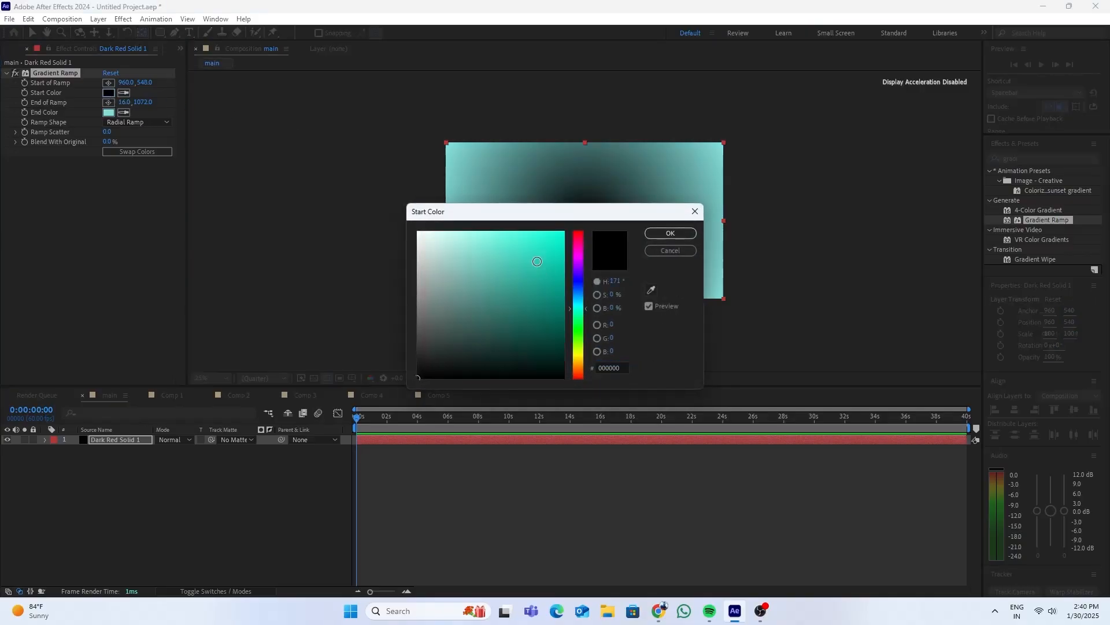
pyautogui.moveTo(508, 247)
pyautogui.mouseDown()
pyautogui.moveTo(520, 257)
pyautogui.moveTo(520, 288)
pyautogui.moveTo(488, 314)
pyautogui.moveTo(464, 254)
pyautogui.mouseUp()
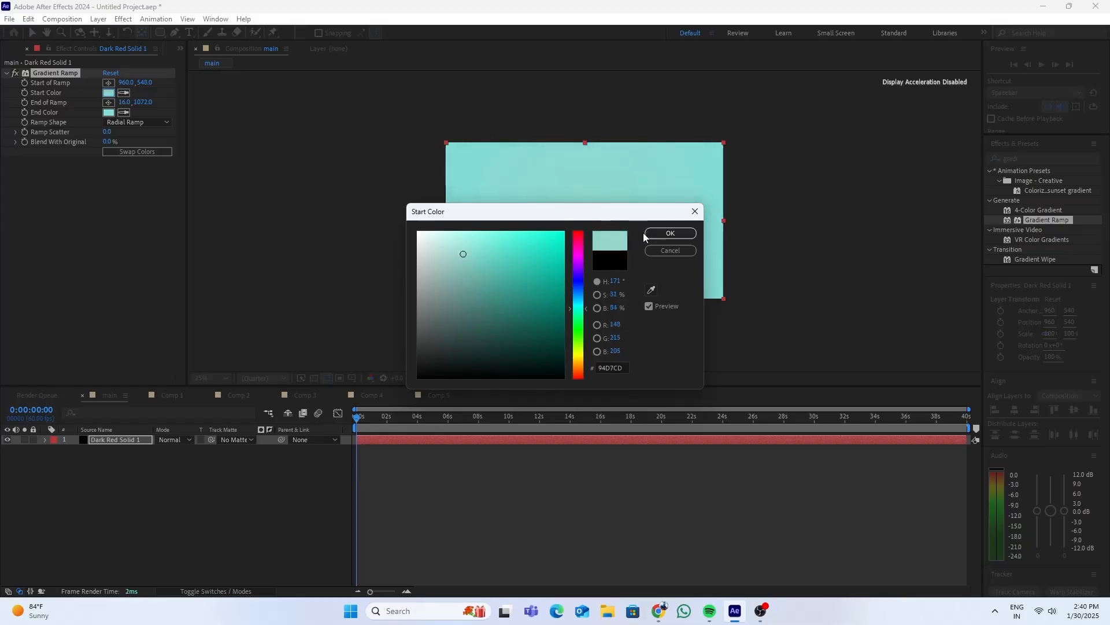
pyautogui.click(670, 234)
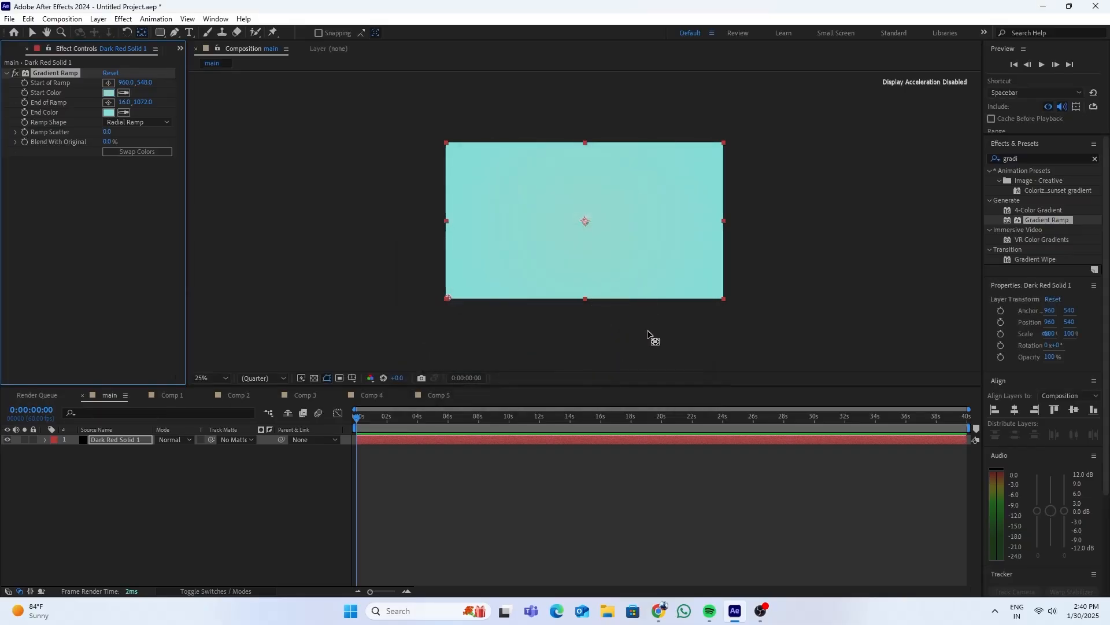
# Swap the ramp's start and end colors, and set the end color to dark grey-teal 445452
pyautogui.scroll(2, 628, 356)
pyautogui.scroll(-2, 628, 357)
pyautogui.click(137, 150)
pyautogui.click(114, 113)
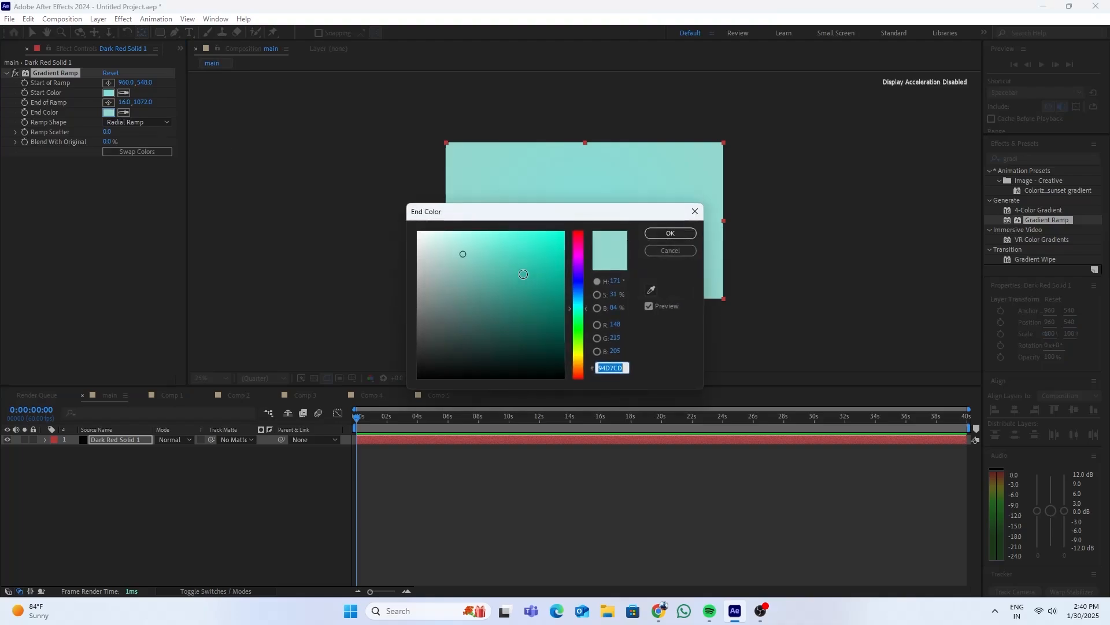
pyautogui.moveTo(467, 256); pyautogui.dragTo(446, 330)
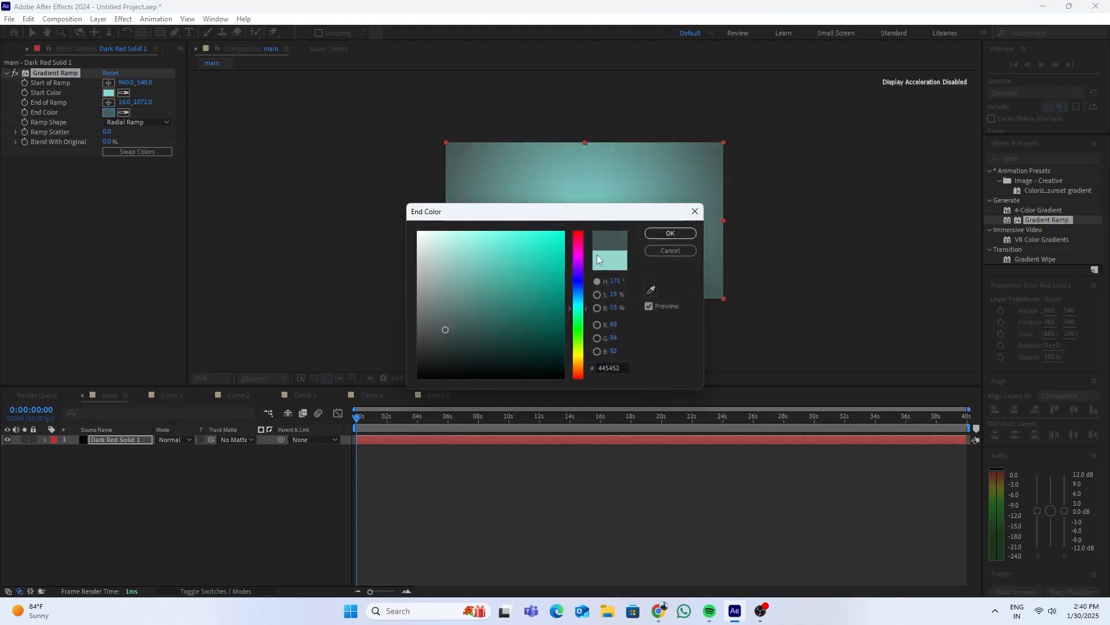
pyautogui.click(670, 233)
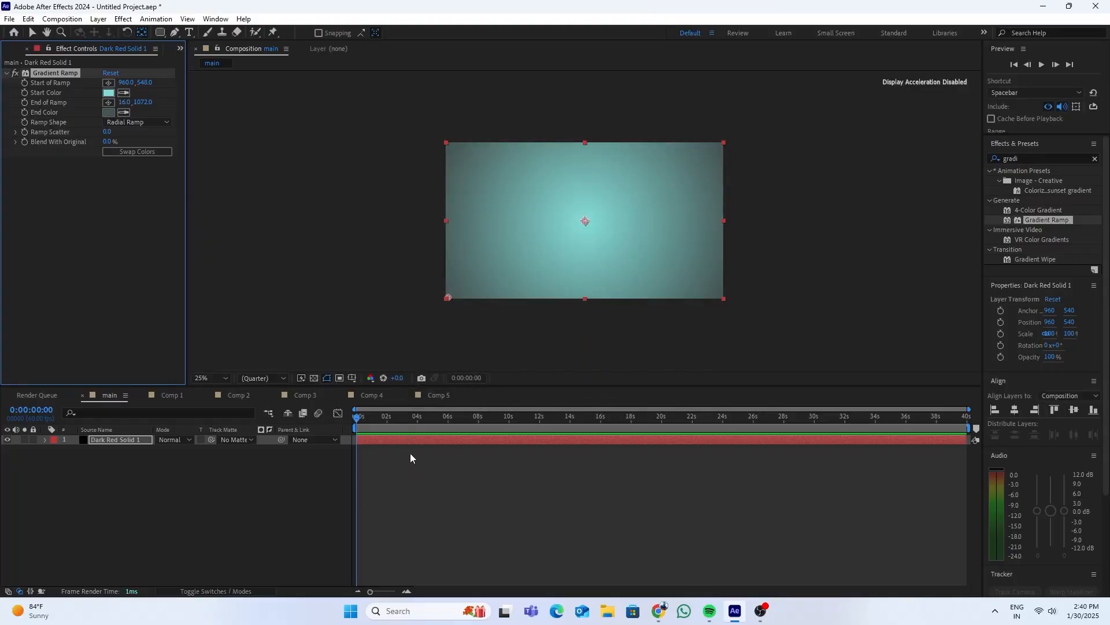
# Add Comp 1 through Comp 5 above the gradient solid in the main composition and show the layer switches in the timeline
pyautogui.click(29, 50)
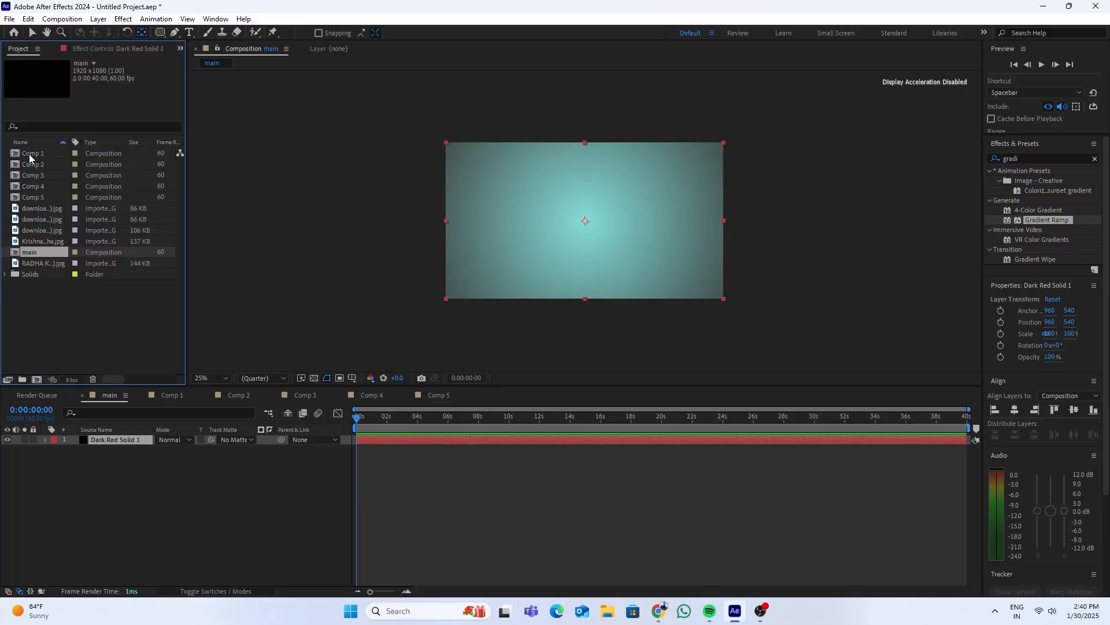
pyautogui.moveTo(29, 154); pyautogui.dragTo(39, 200)
pyautogui.moveTo(38, 156); pyautogui.dragTo(50, 440)
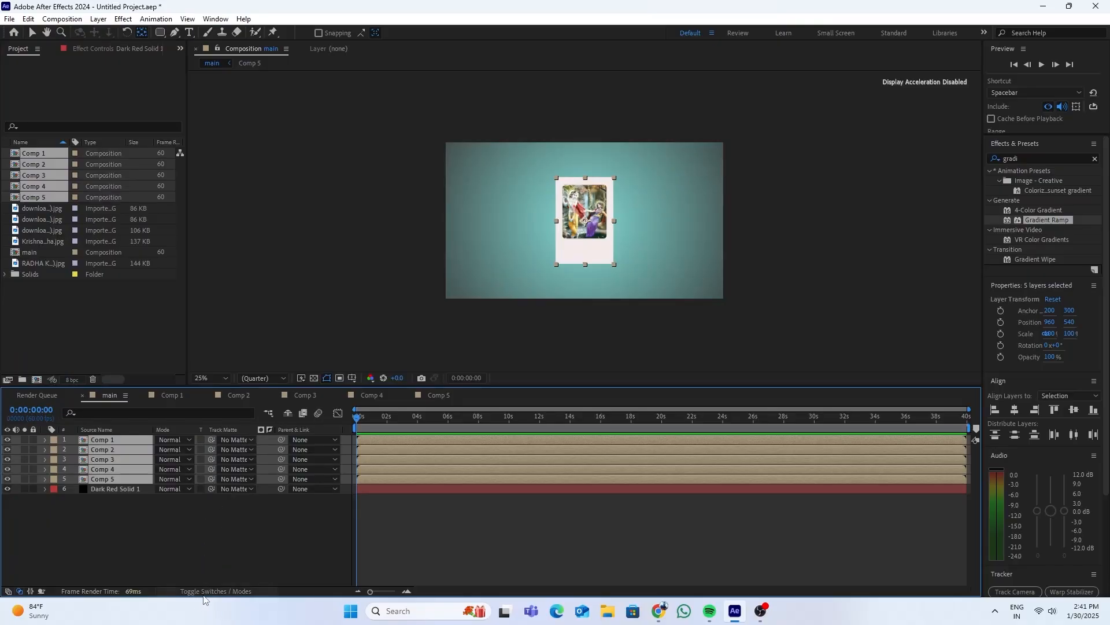
pyautogui.click(220, 591)
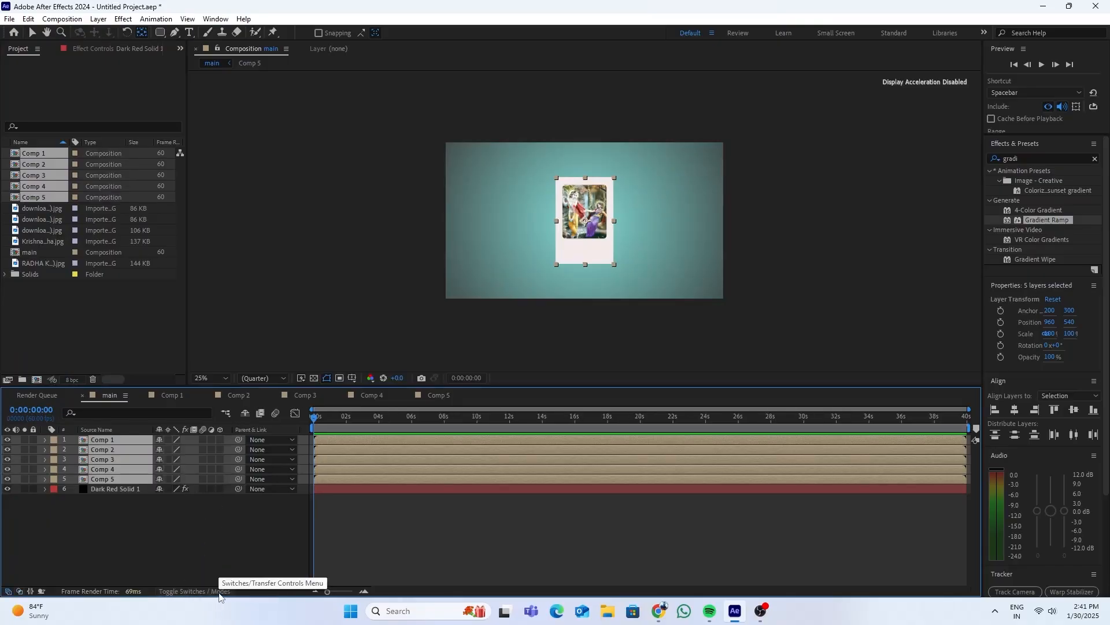
# Make Comp 1 through Comp 5 3D layers in the main composition and deselect them
pyautogui.moveTo(220, 440); pyautogui.dragTo(222, 460)
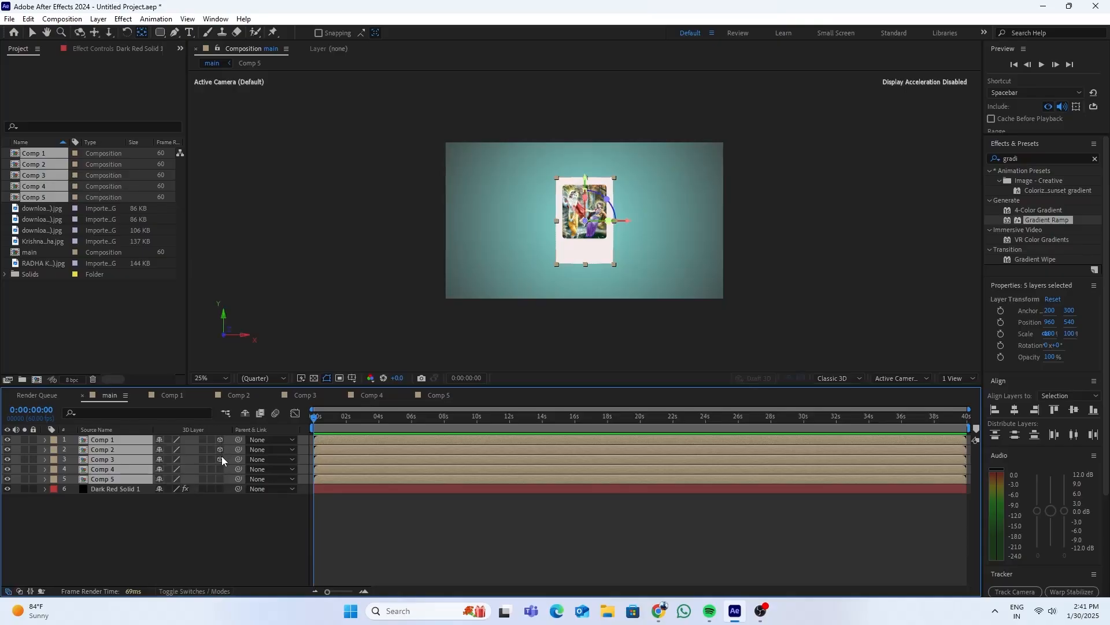
pyautogui.click(223, 477)
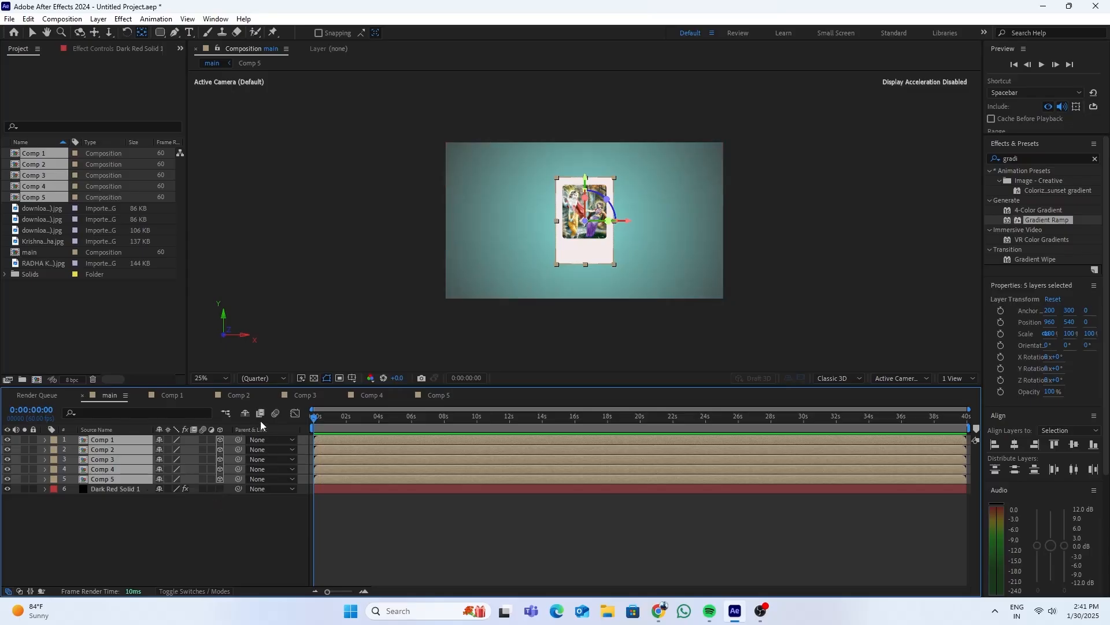
pyautogui.moveTo(329, 420); pyautogui.dragTo(353, 420)
pyautogui.press('Home')
pyautogui.click(199, 539)
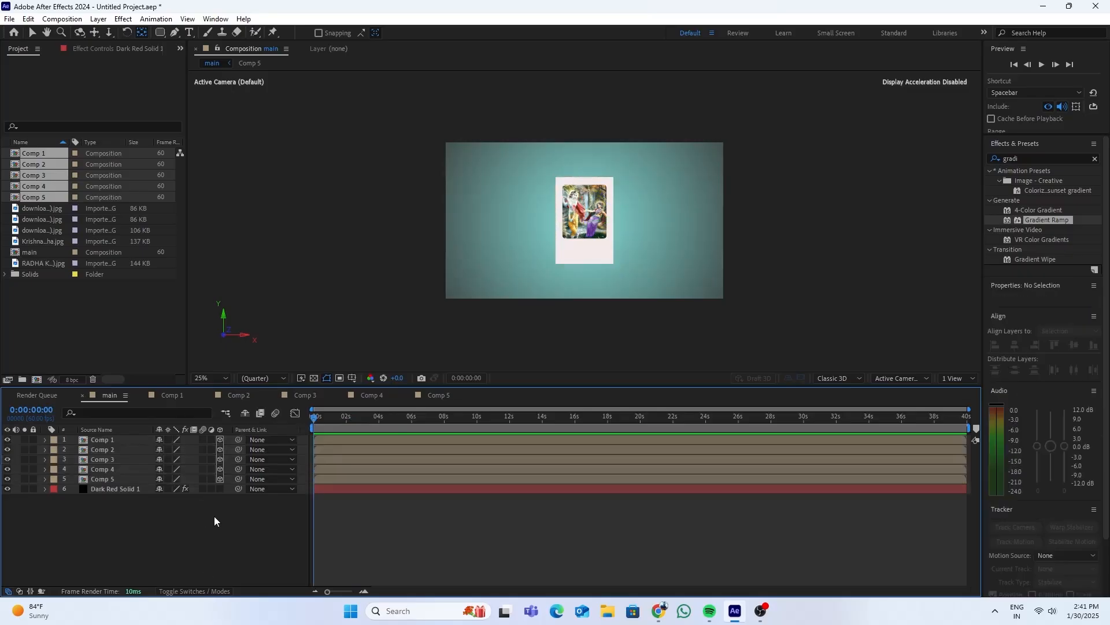
pyautogui.click(582, 214)
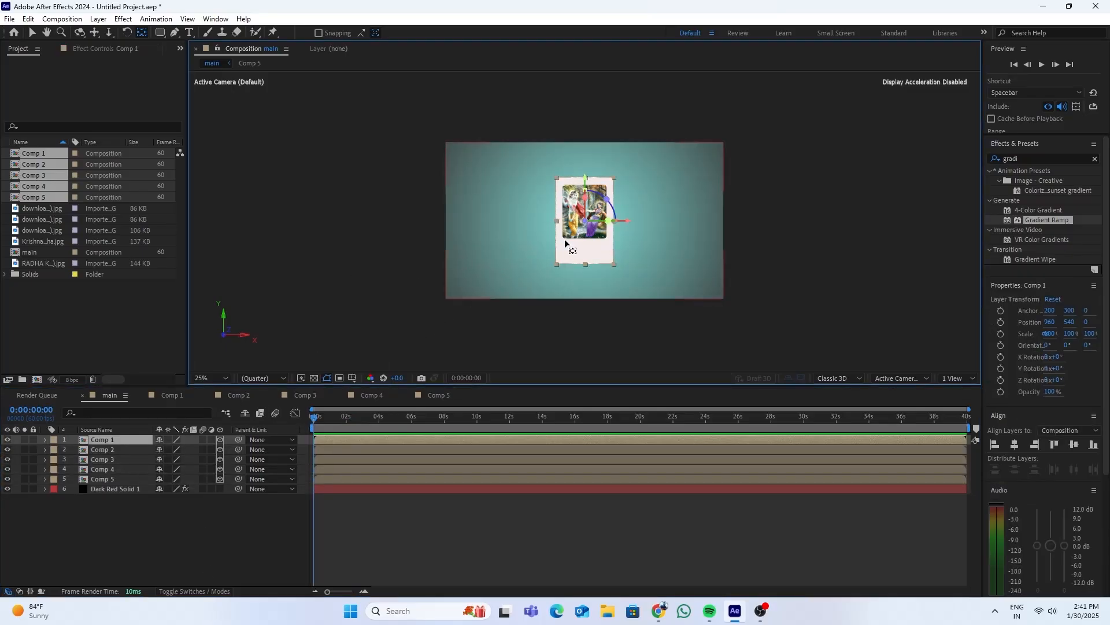
pyautogui.moveTo(625, 223); pyautogui.dragTo(585, 224)
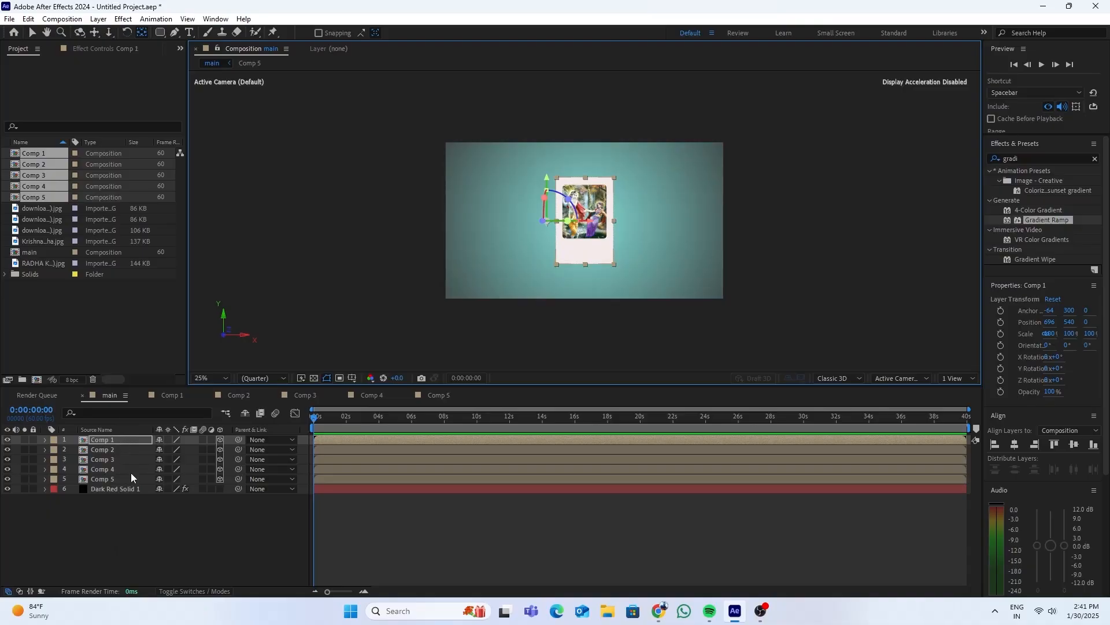
pyautogui.click(315, 418)
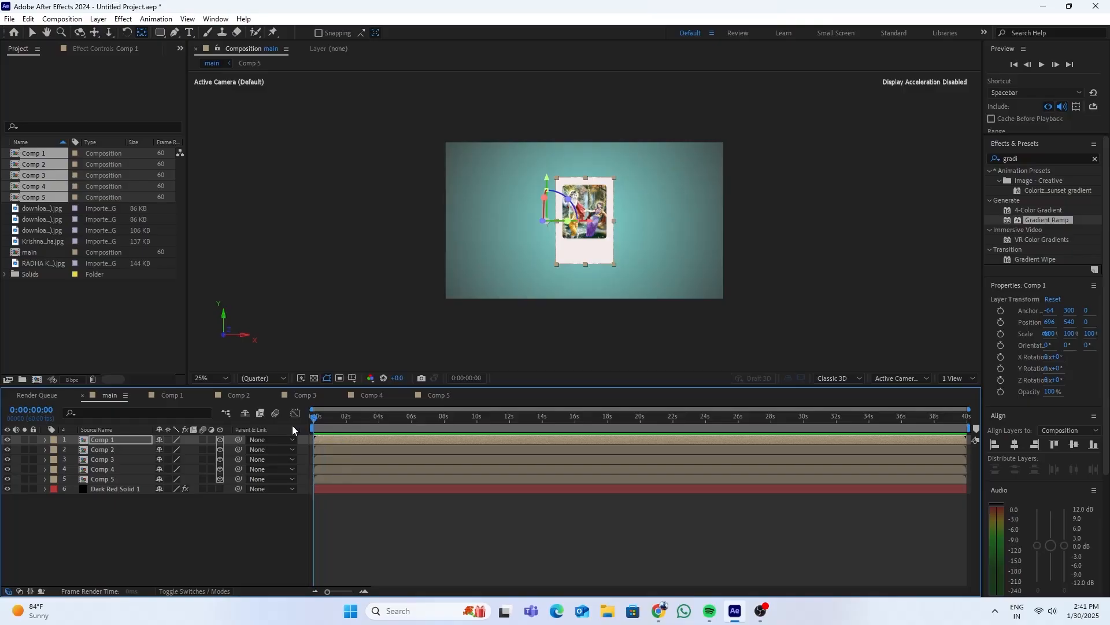
pyautogui.click(206, 523)
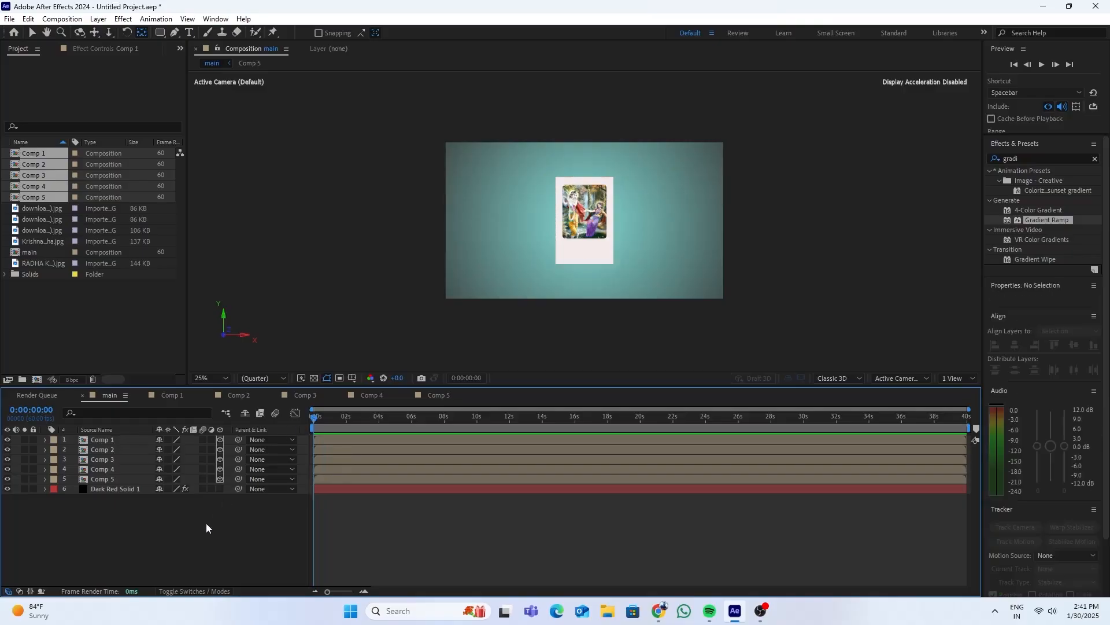
pyautogui.click(492, 267)
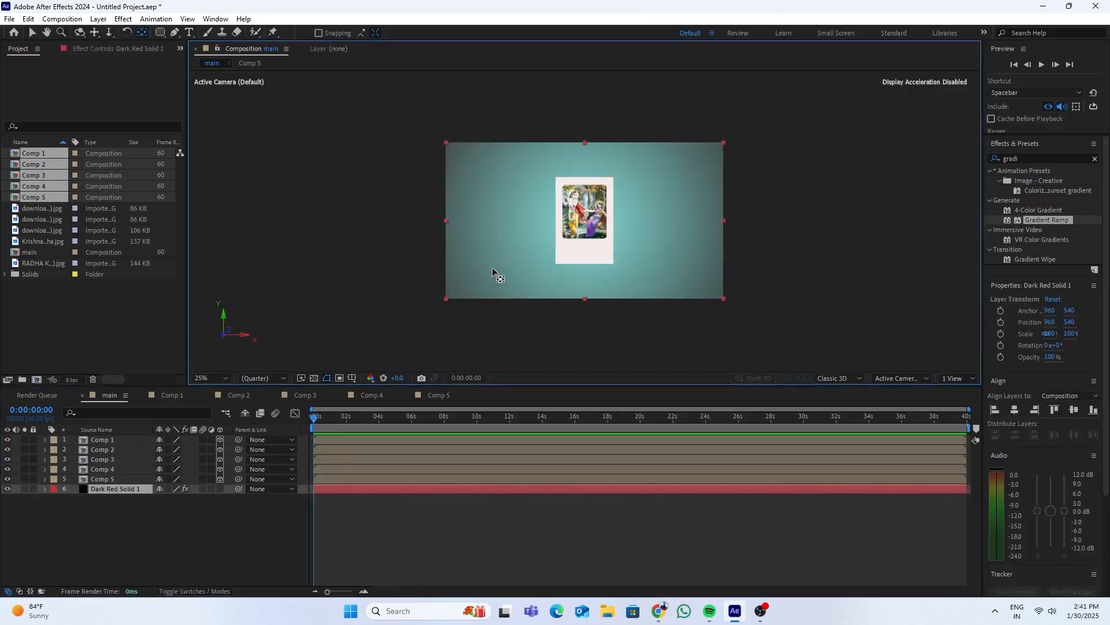
# Switch to the Selection tool and return Comp 1's anchor point to the center of the layer
pyautogui.click(33, 33)
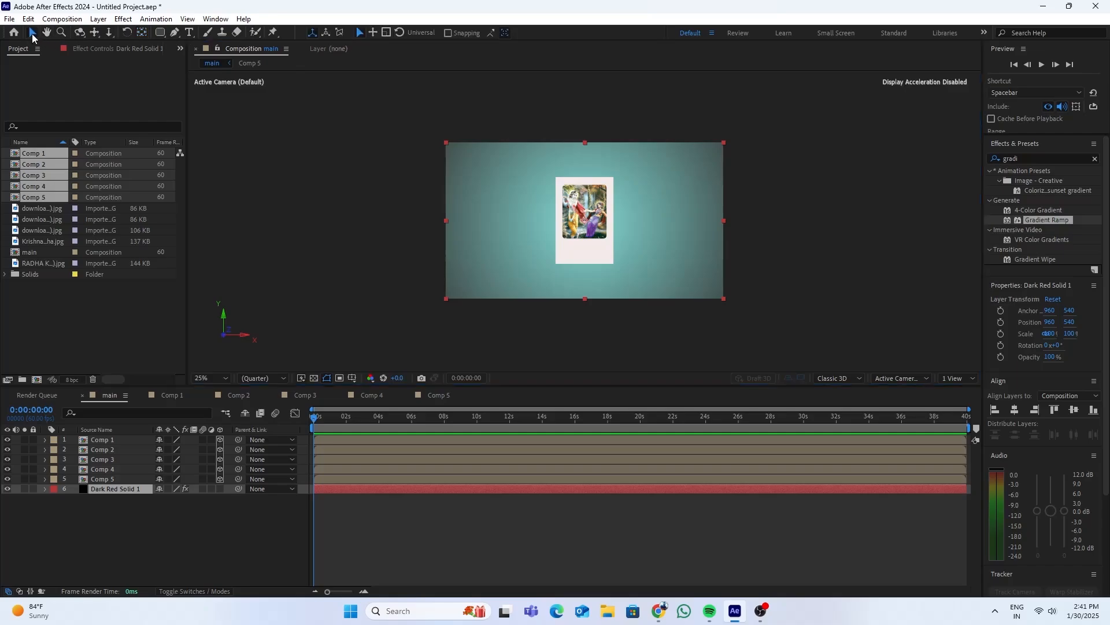
pyautogui.click(585, 241)
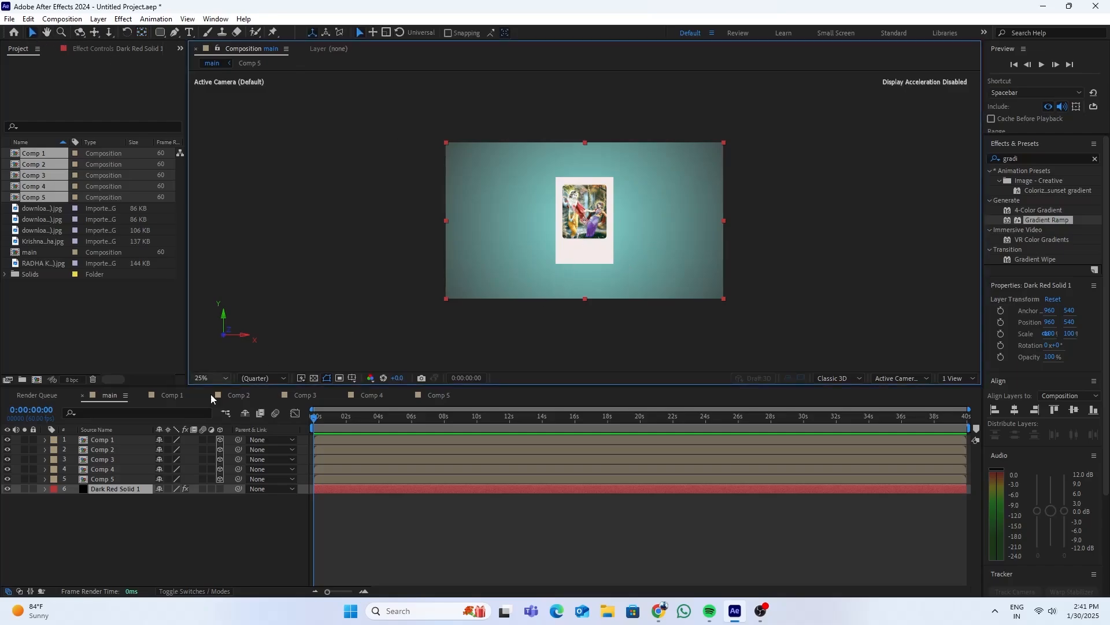
pyautogui.click(112, 440)
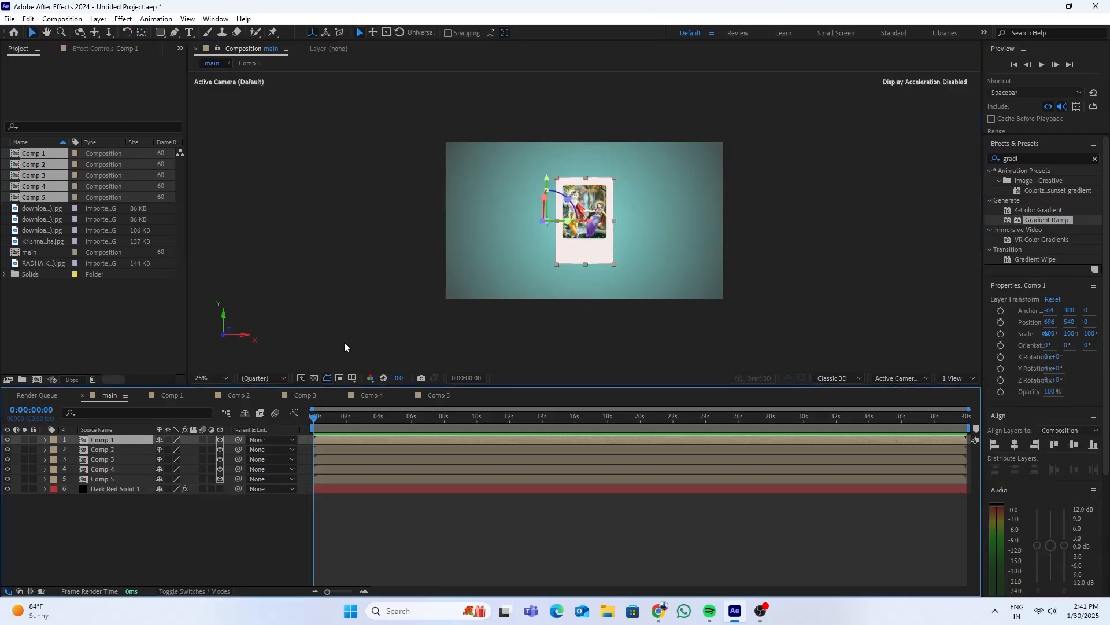
pyautogui.hotkey('ctrl', 'alt', 'Home')
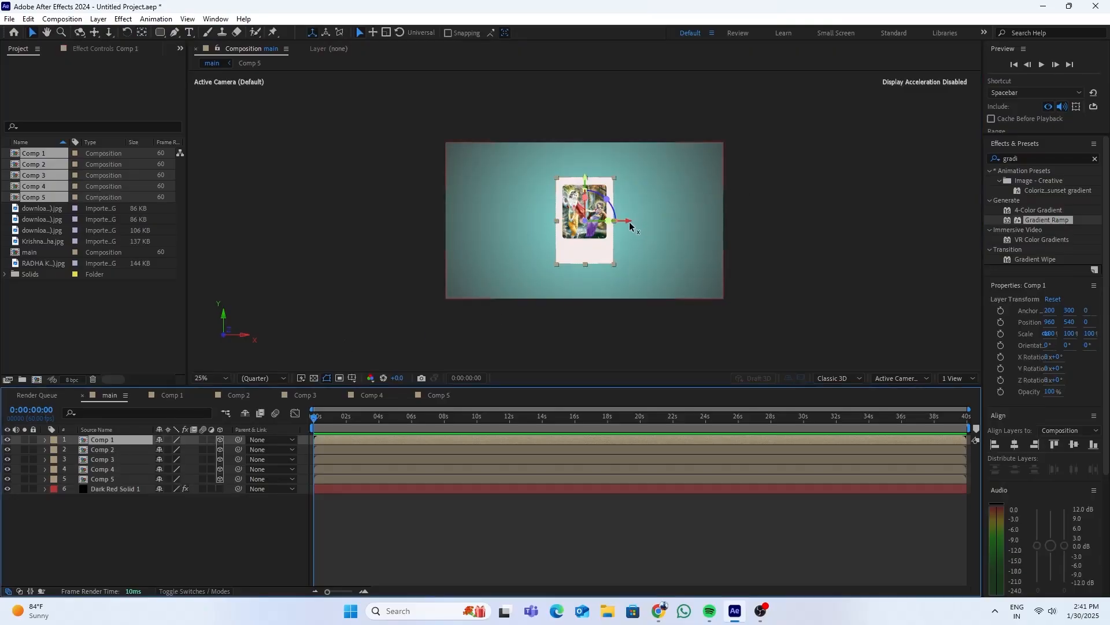
# Spread the picture comps horizontally: Comp 1 to X 480, Comp 2 to the far right, Comp 3 left of center, Comp 4 to X 1160
pyautogui.moveTo(629, 221); pyautogui.dragTo(560, 223)
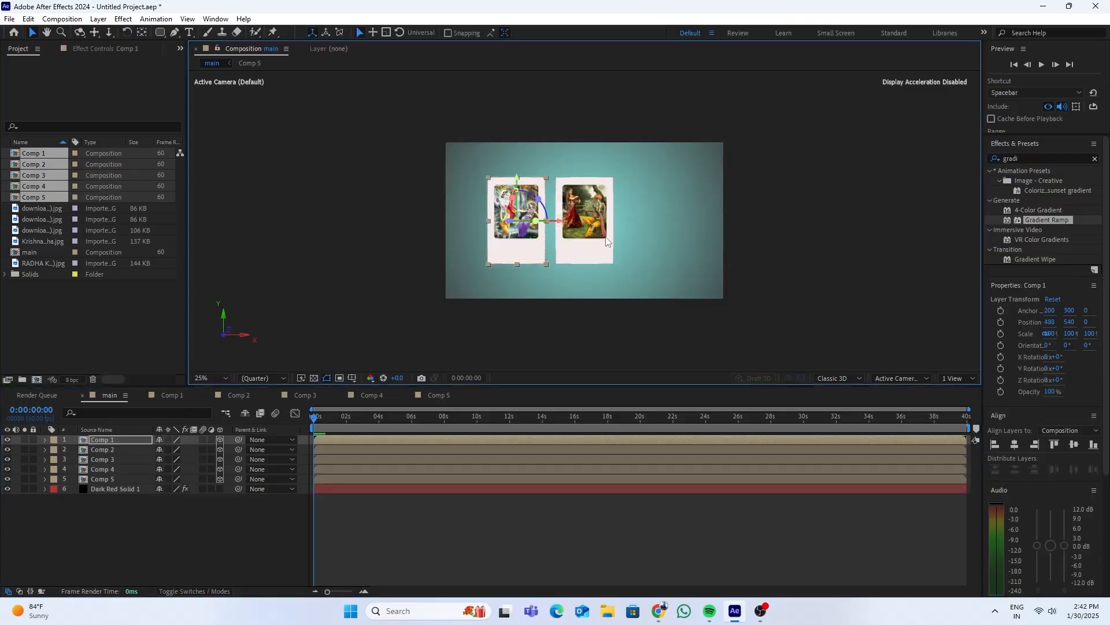
pyautogui.click(602, 241)
pyautogui.moveTo(631, 222); pyautogui.dragTo(703, 227)
pyautogui.click(600, 240)
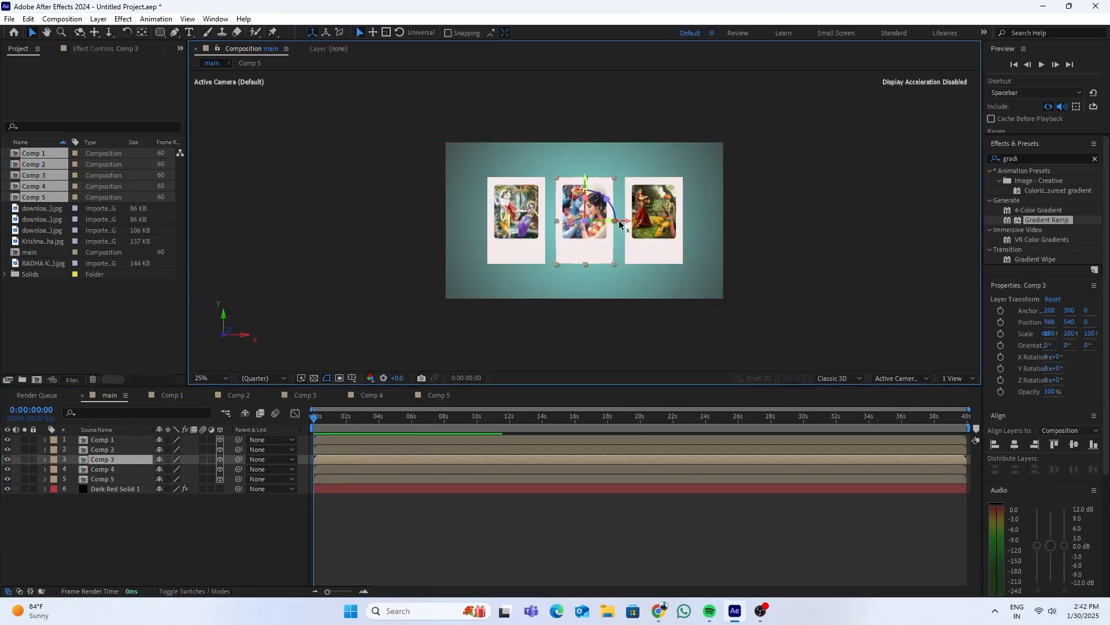
pyautogui.moveTo(620, 224); pyautogui.dragTo(660, 225)
pyautogui.click(598, 238)
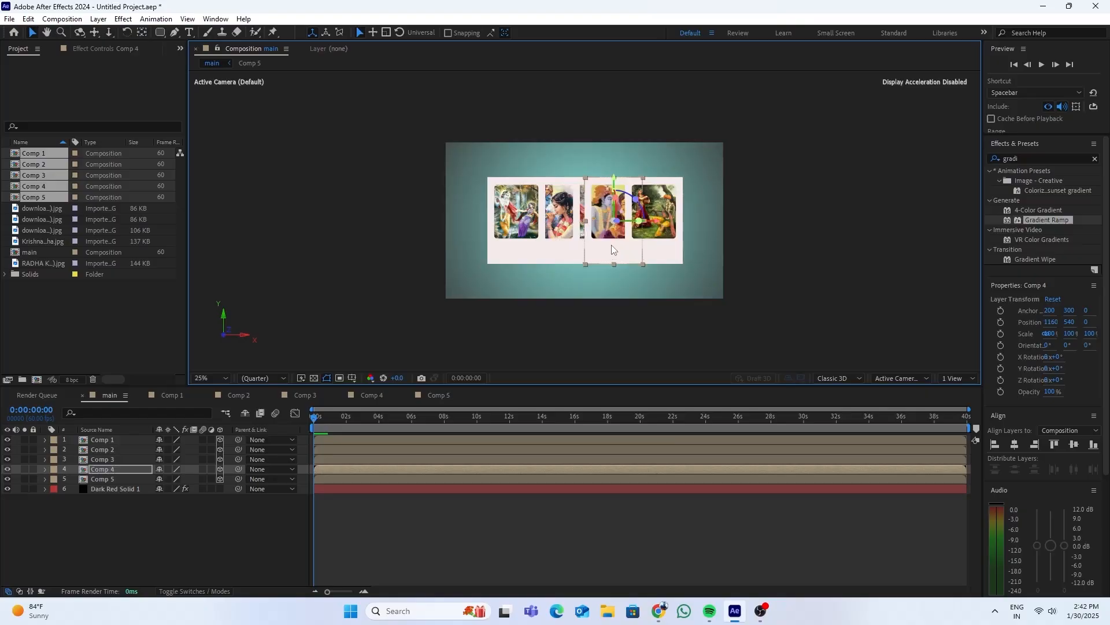
pyautogui.click(533, 241)
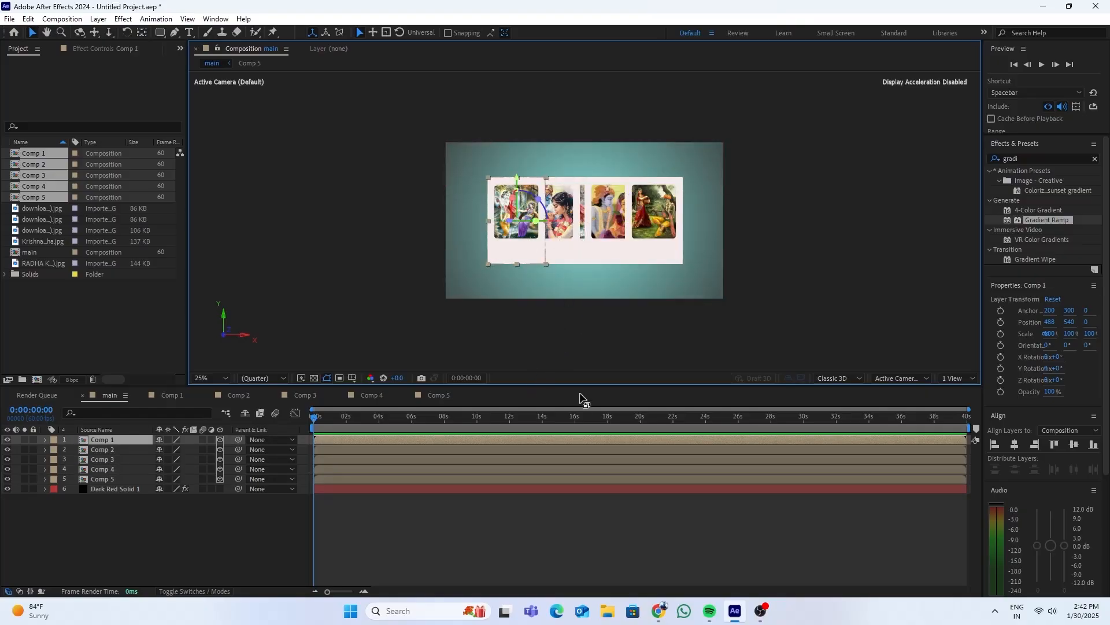
# Show the composition in two views, with the Left view beside the active camera, and magnify the Left view to 25%
pyautogui.click(956, 380)
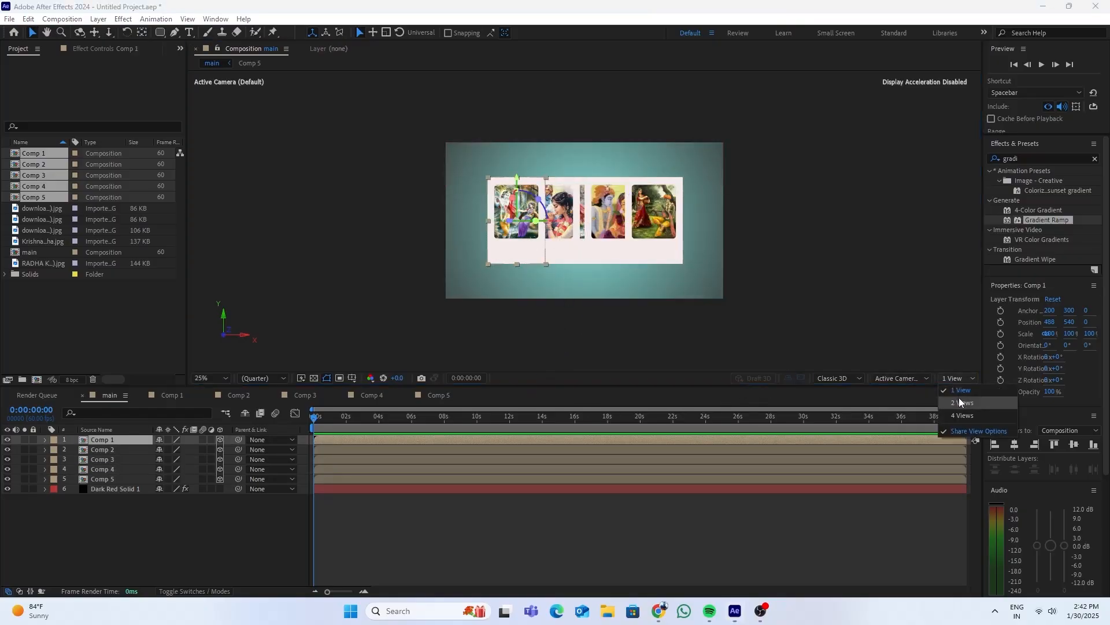
pyautogui.click(958, 398)
pyautogui.click(408, 263)
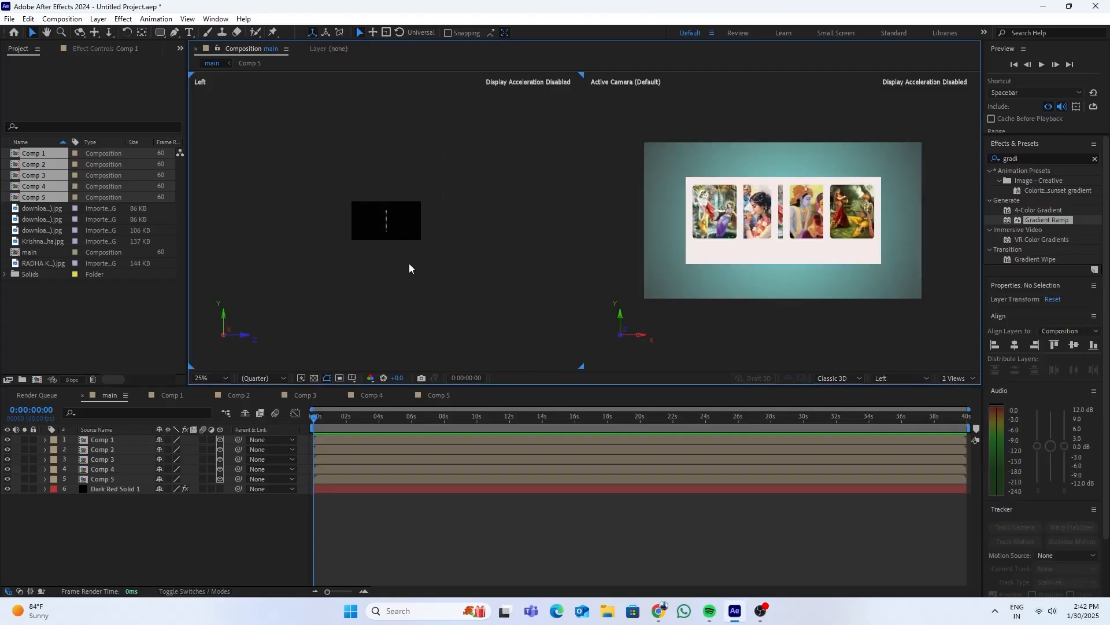
pyautogui.click(882, 379)
pyautogui.click(861, 430)
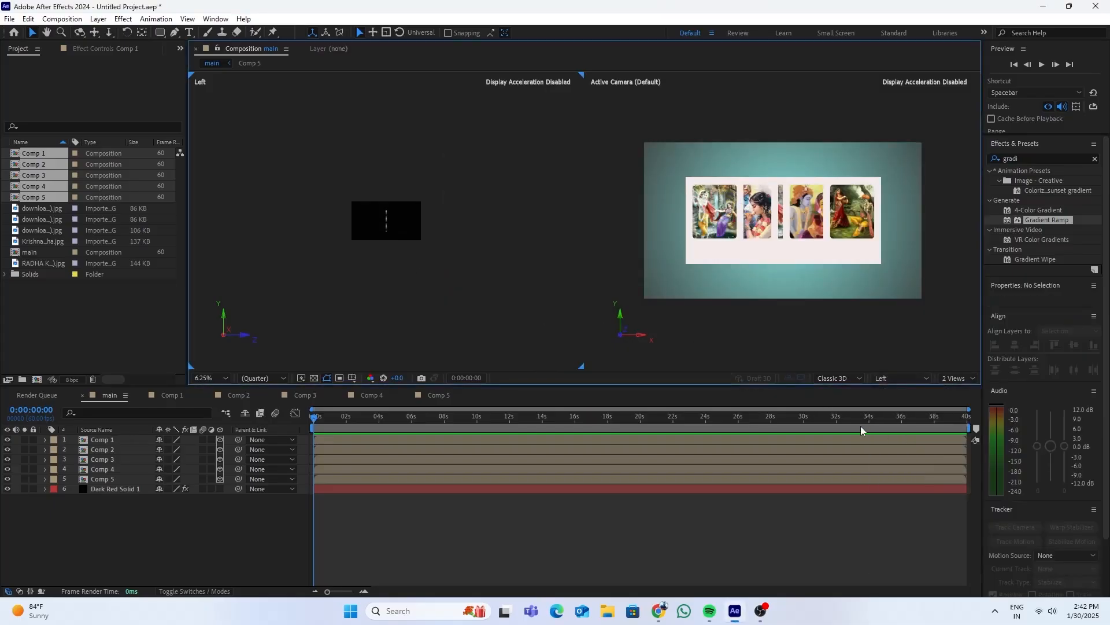
pyautogui.press('.')
pyautogui.press('.')
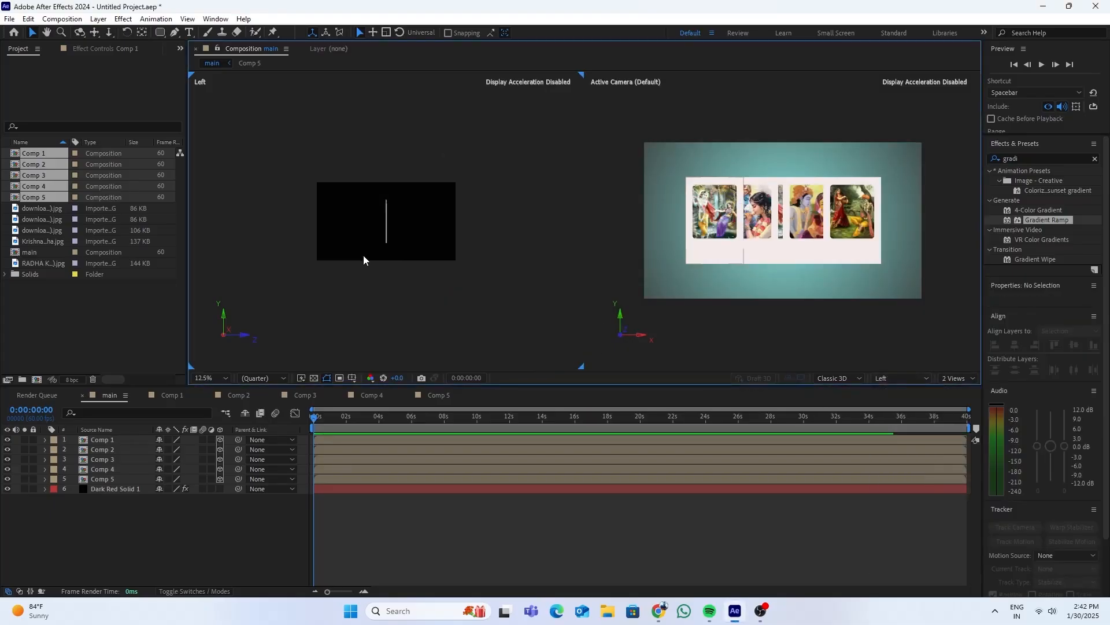
# Add a two-node camera with the 50mm preset to the main composition
pyautogui.click(165, 516)
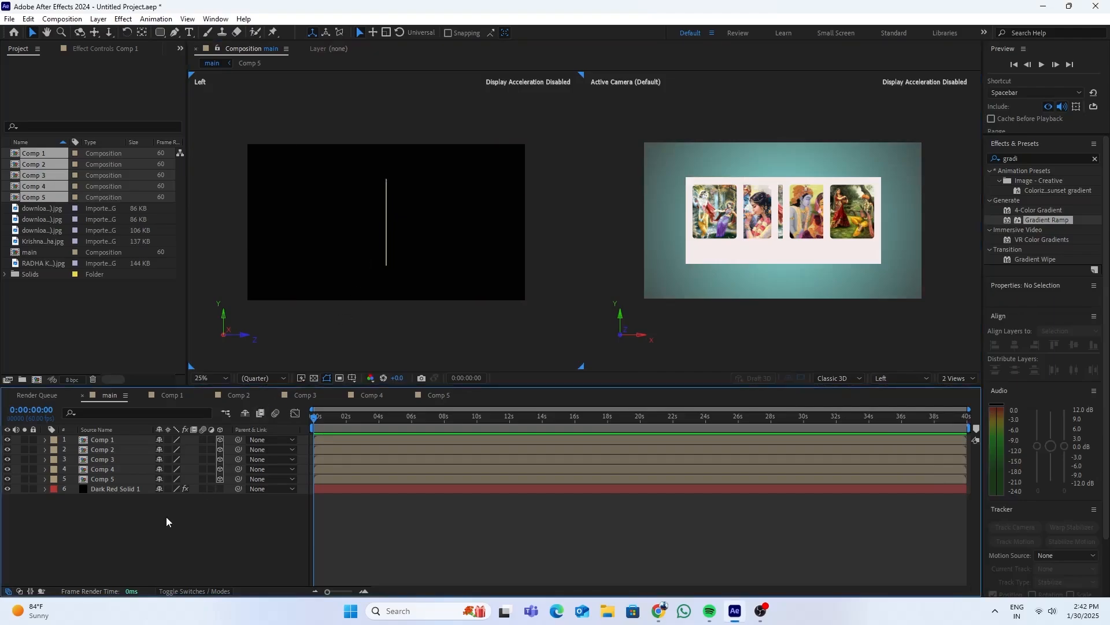
pyautogui.rightClick(166, 516)
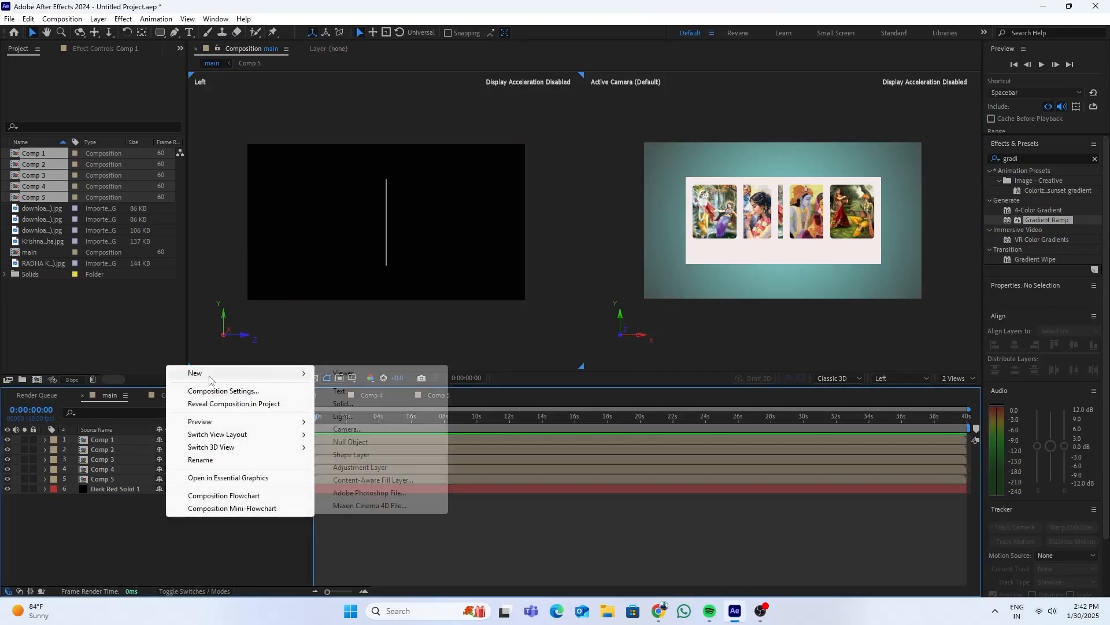
pyautogui.moveTo(211, 379)
pyautogui.click(347, 430)
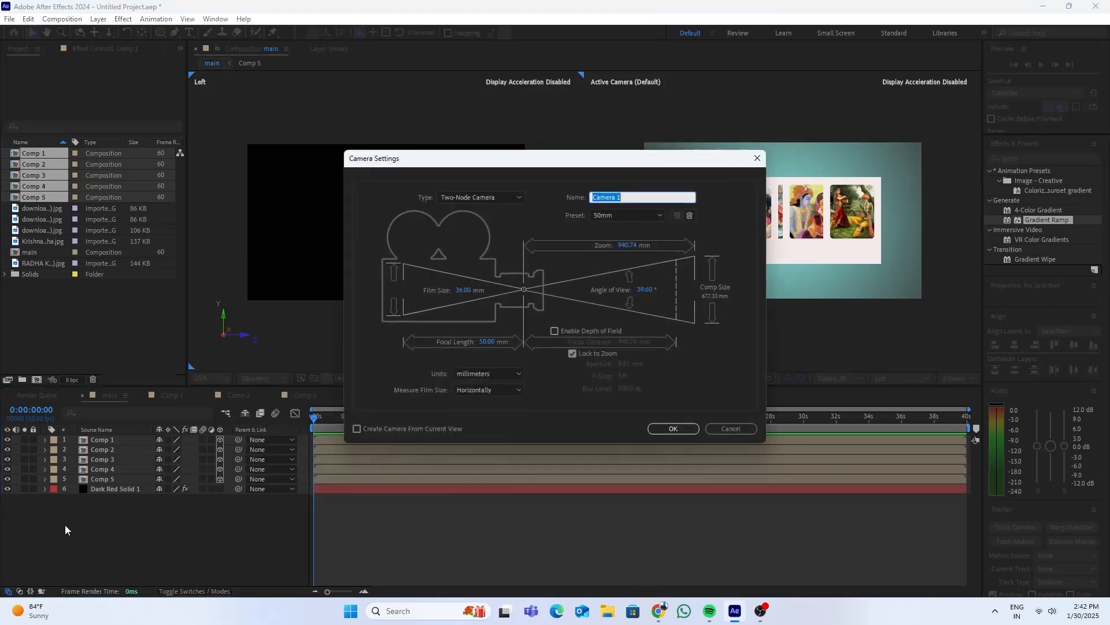
pyautogui.click(673, 428)
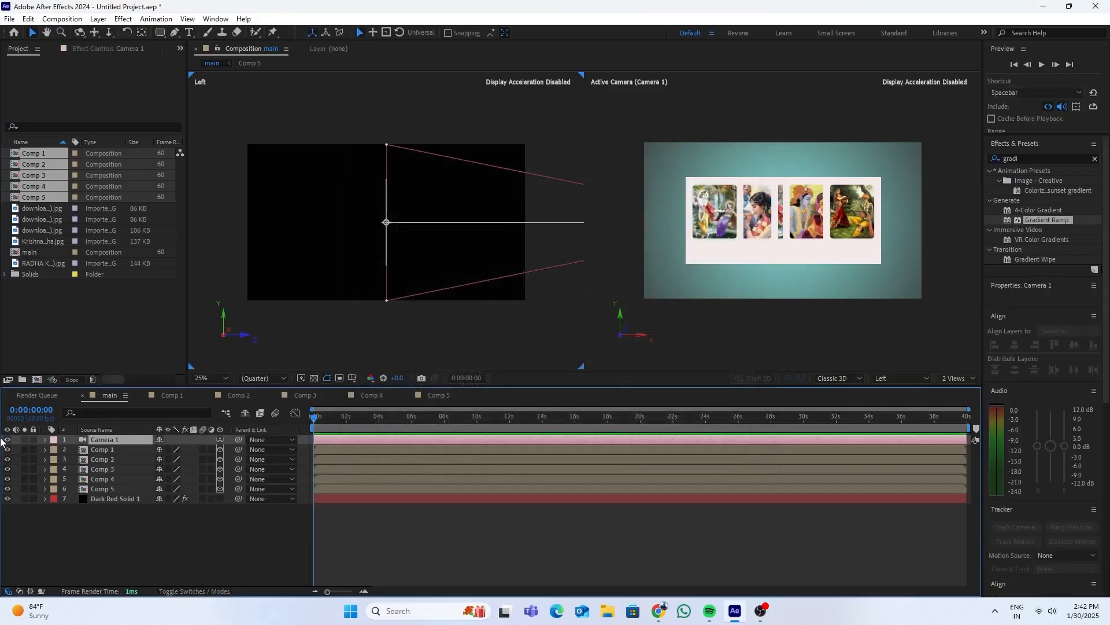
# Add a null object, make it a 3D layer, and parent the camera to it
pyautogui.rightClick(157, 557)
pyautogui.moveTo(266, 413)
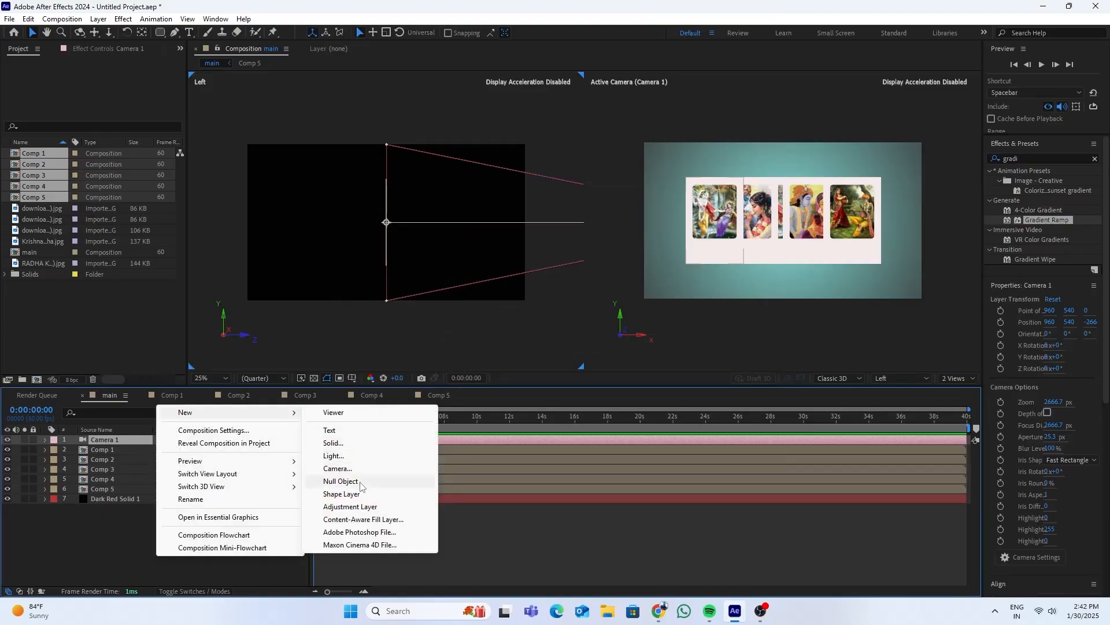
pyautogui.click(341, 482)
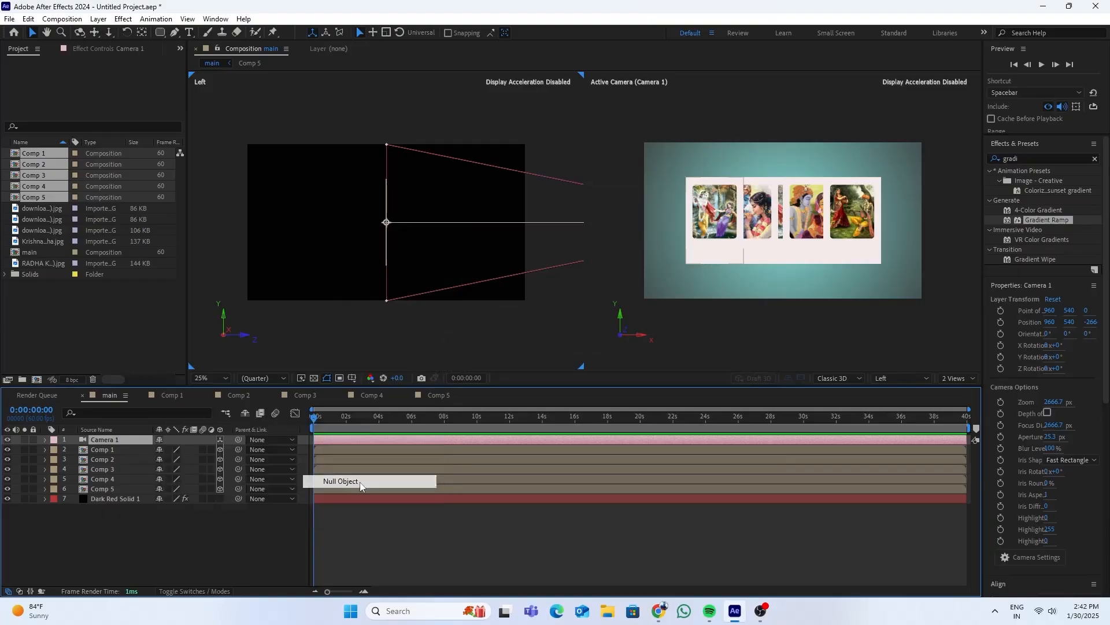
pyautogui.click(220, 440)
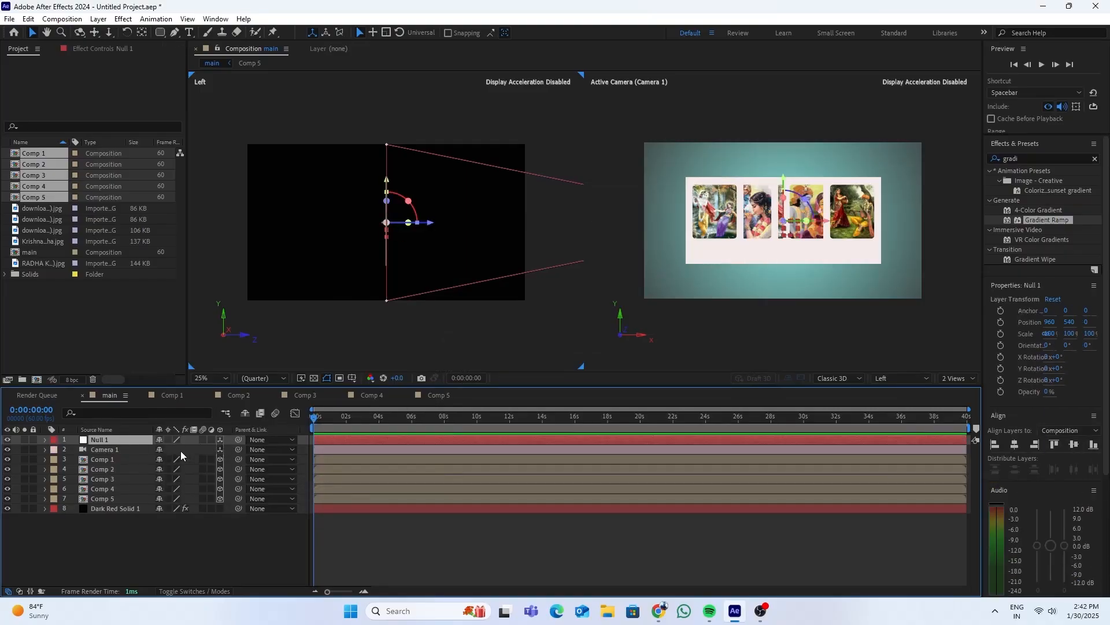
pyautogui.moveTo(238, 450); pyautogui.dragTo(123, 438)
# Expand the null's transform properties and set a Position keyframe at 0 seconds
pyautogui.click(45, 440)
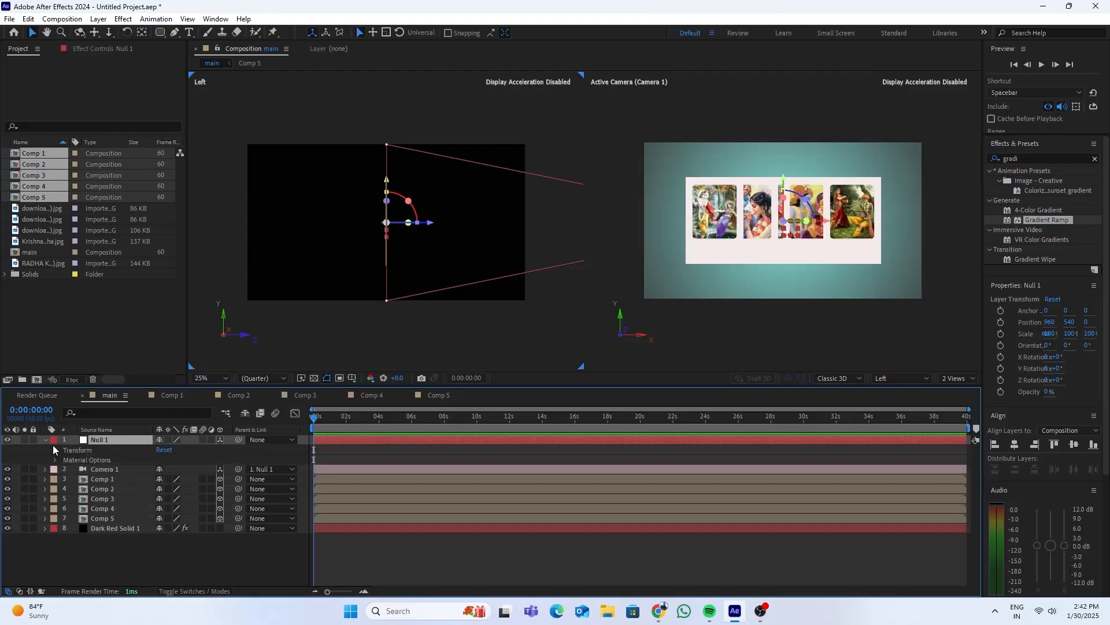
pyautogui.click(53, 450)
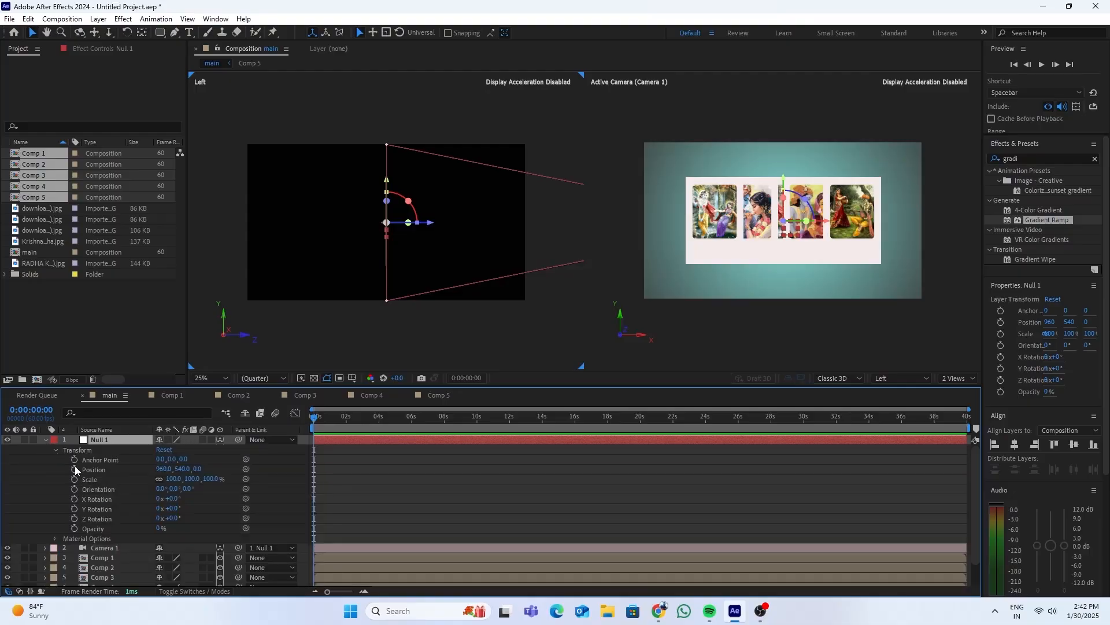
pyautogui.click(74, 468)
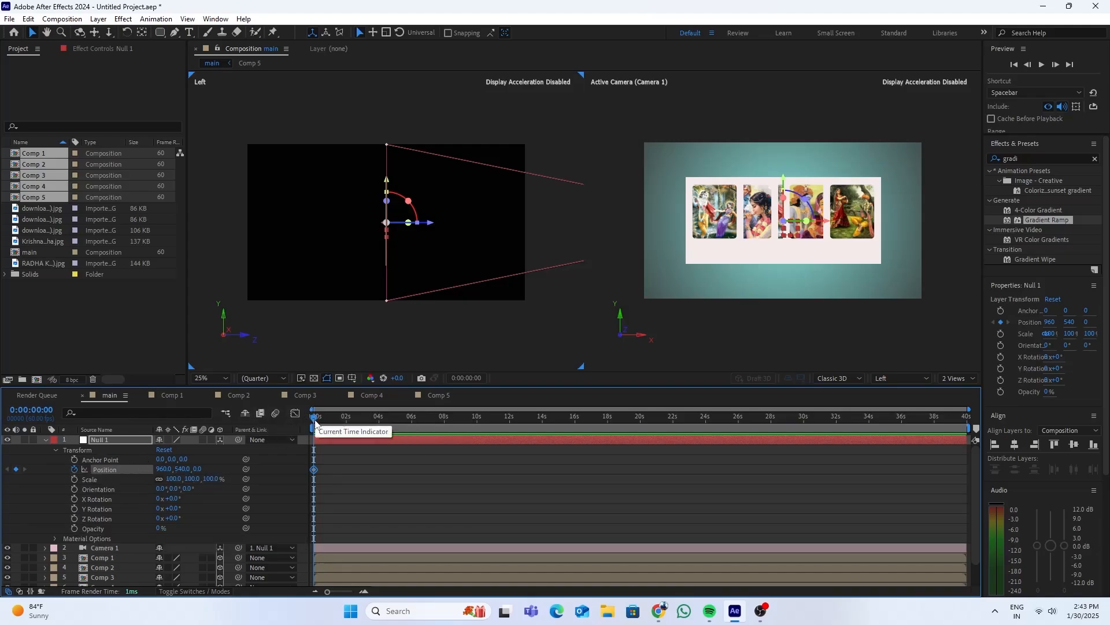
# Set a second Position keyframe for the null at 0:00:11:58 with its Z position at 2764
pyautogui.moveTo(314, 417); pyautogui.dragTo(369, 416)
pyautogui.moveTo(498, 429)
pyautogui.mouseDown()
pyautogui.moveTo(717, 445)
pyautogui.moveTo(474, 427)
pyautogui.moveTo(509, 429)
pyautogui.mouseUp()
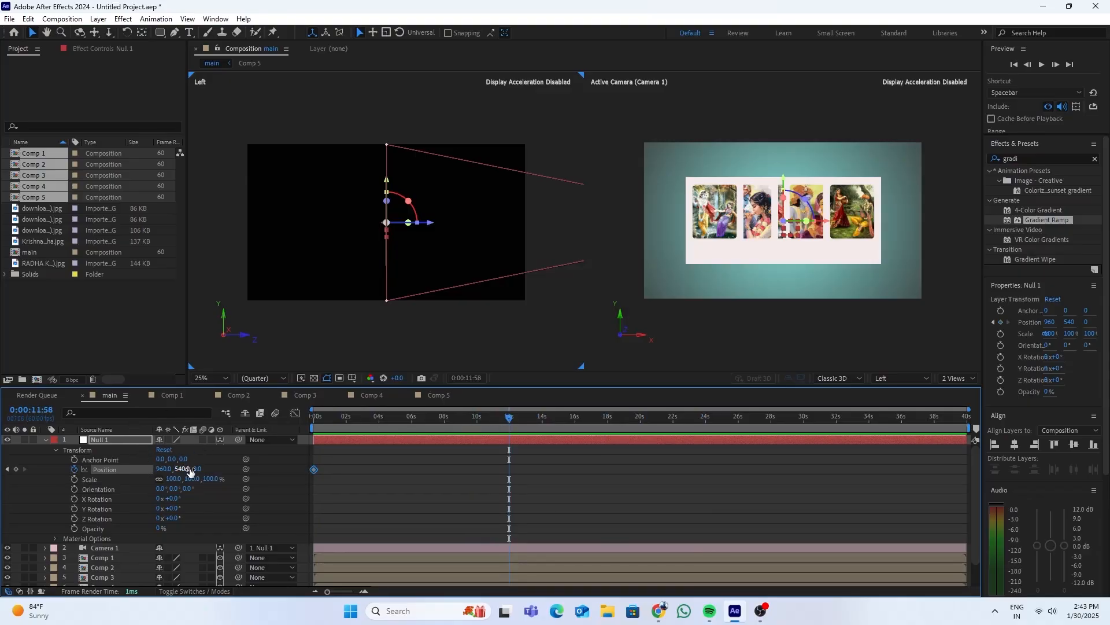
pyautogui.moveTo(196, 469); pyautogui.dragTo(778, 472)
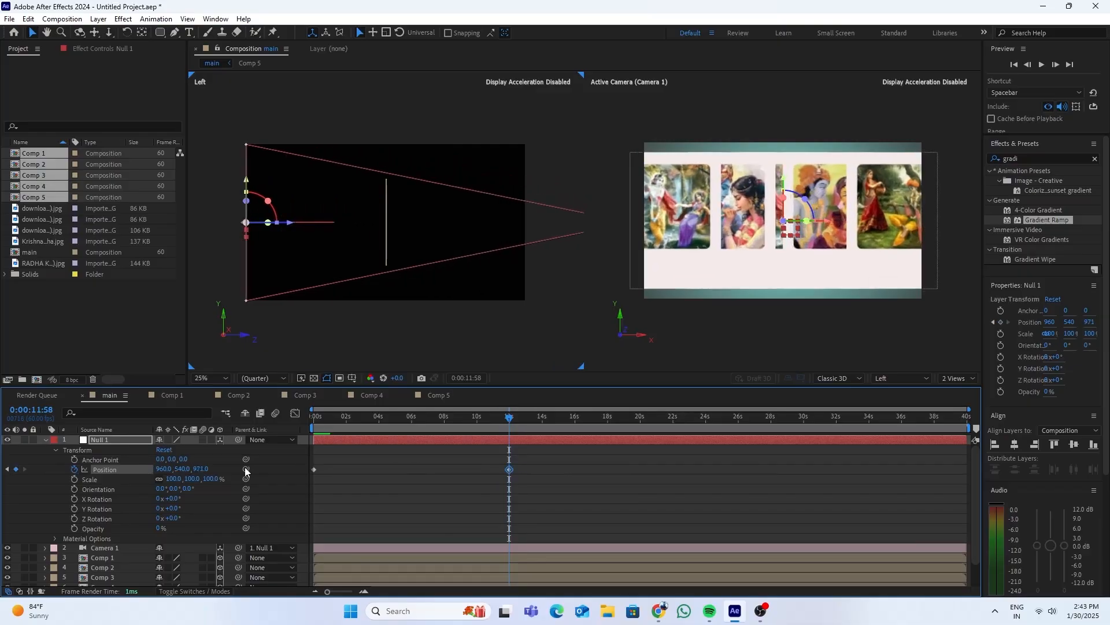
pyautogui.moveTo(201, 473); pyautogui.dragTo(567, 480)
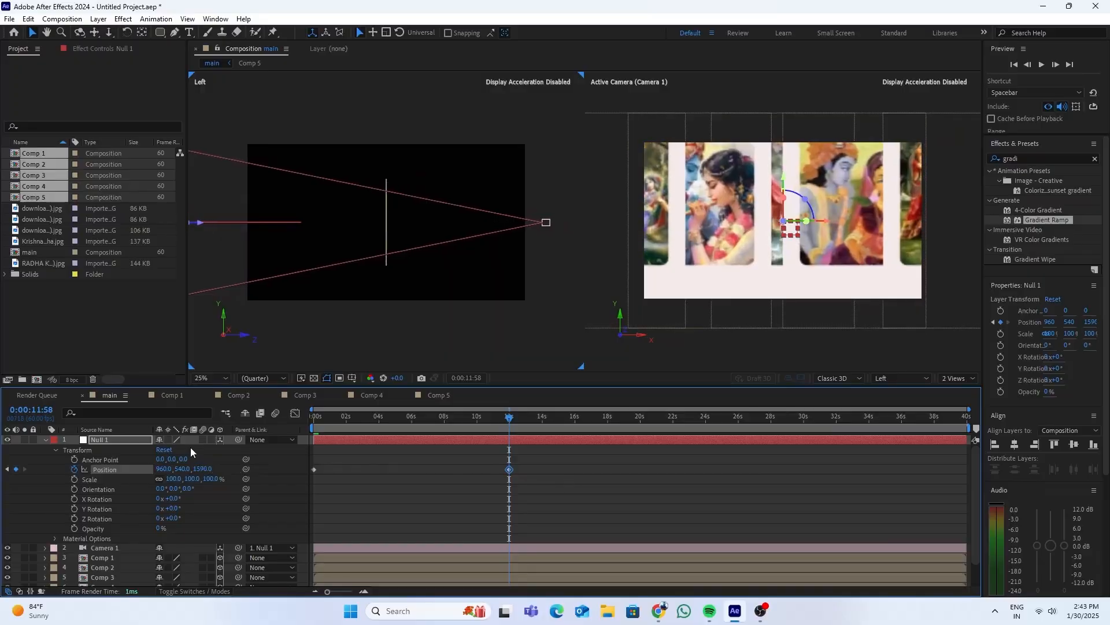
pyautogui.moveTo(204, 469); pyautogui.dragTo(448, 467)
pyautogui.press(',')
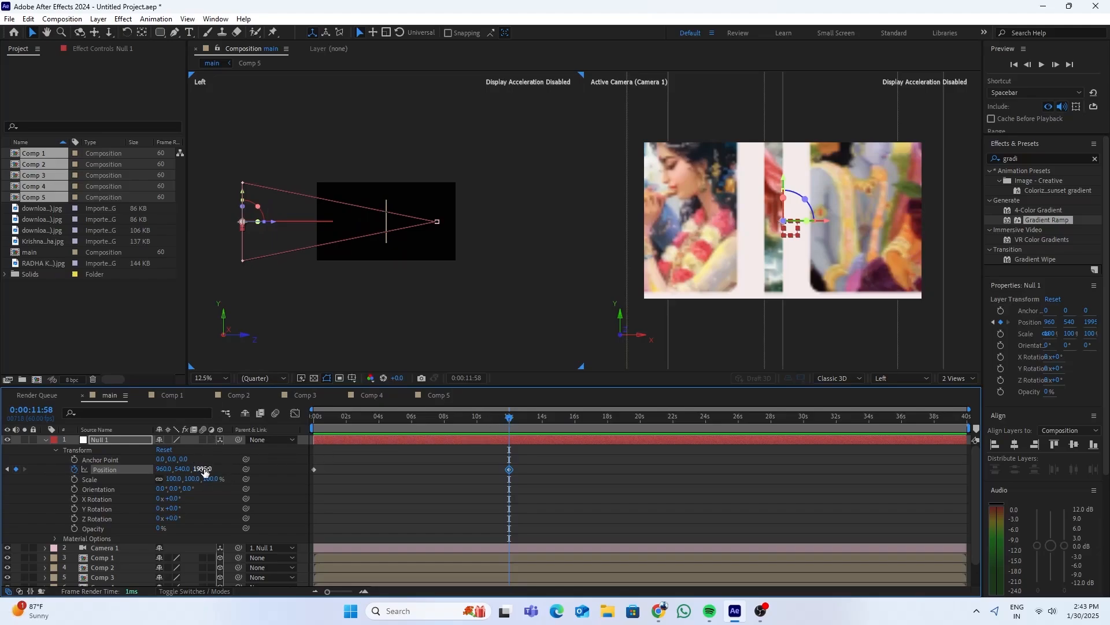
pyautogui.moveTo(201, 468); pyautogui.dragTo(405, 464)
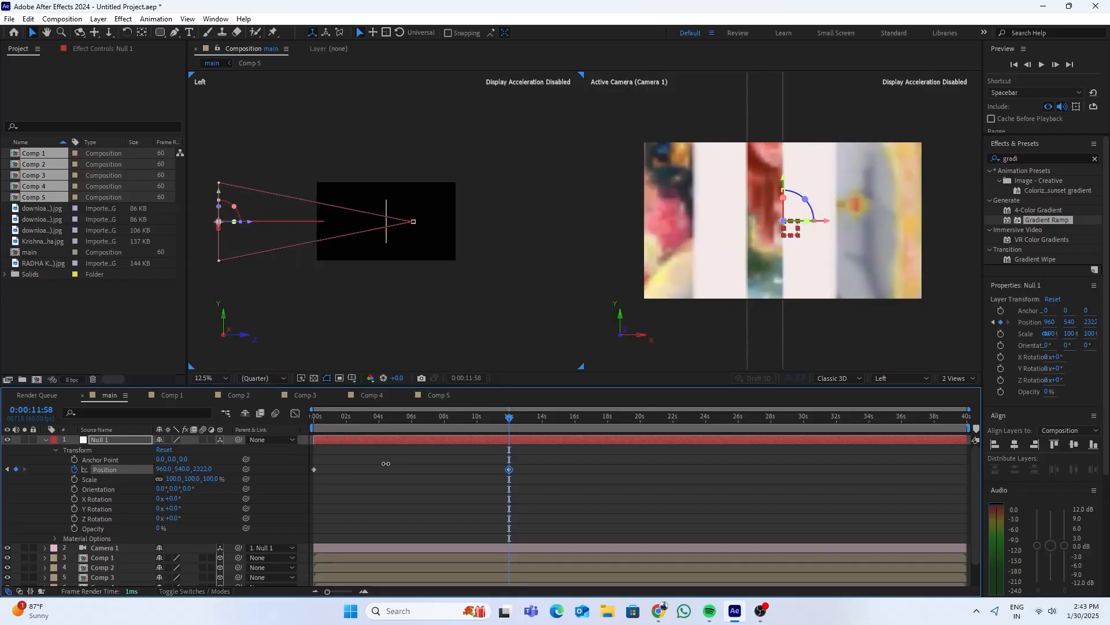
pyautogui.moveTo(198, 469); pyautogui.dragTo(364, 466)
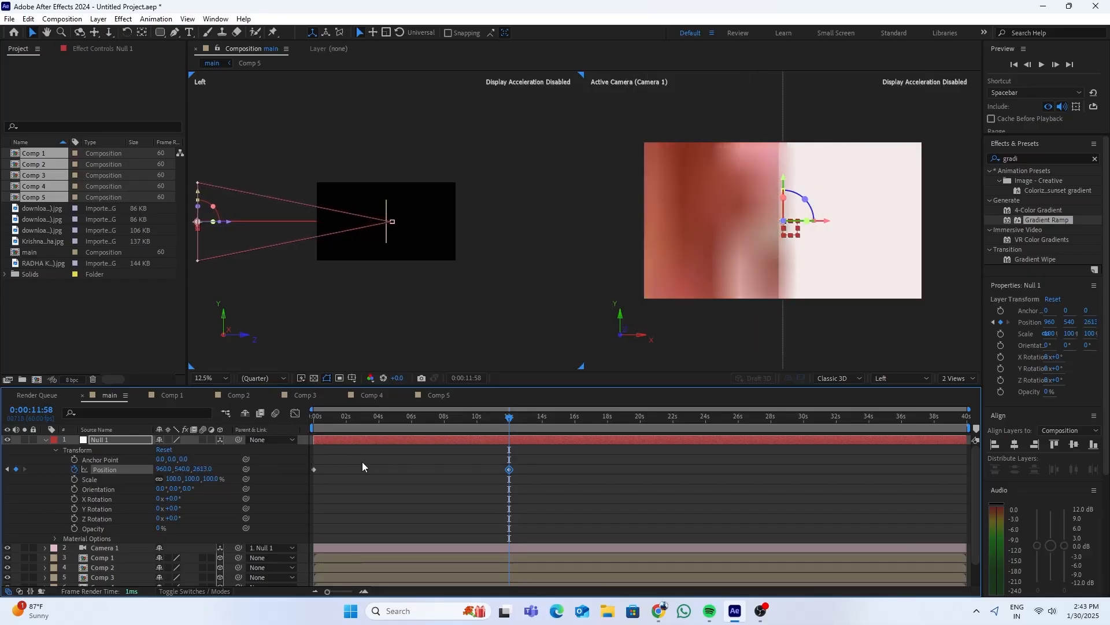
pyautogui.moveTo(203, 469); pyautogui.dragTo(282, 466)
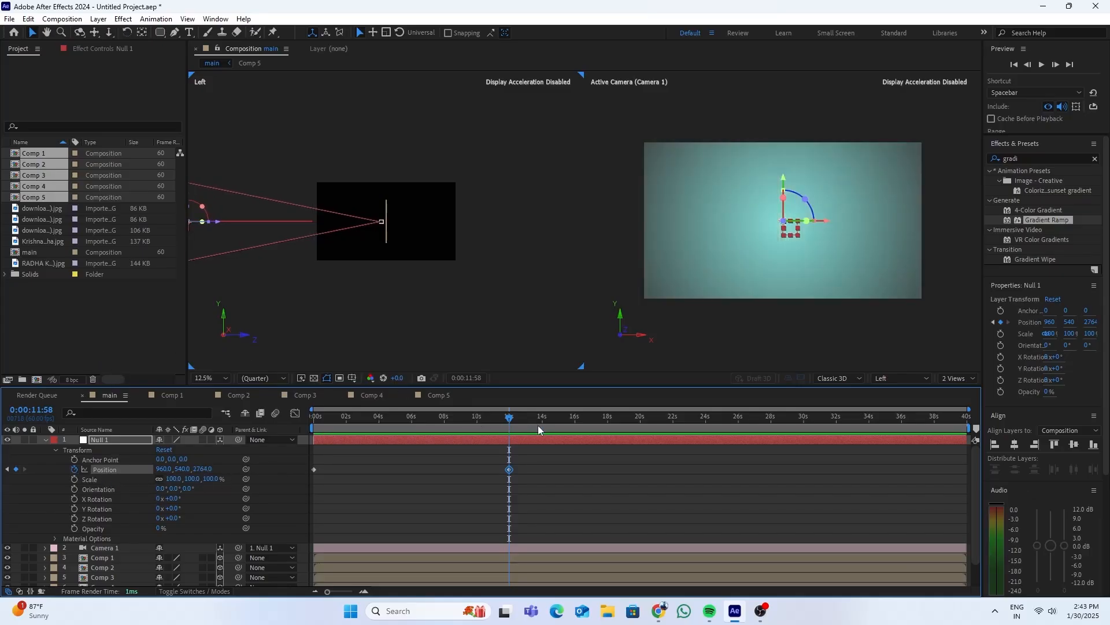
# Preview the camera push from 0 seconds and return the playhead to the start of the composition
pyautogui.moveTo(509, 420); pyautogui.dragTo(300, 428)
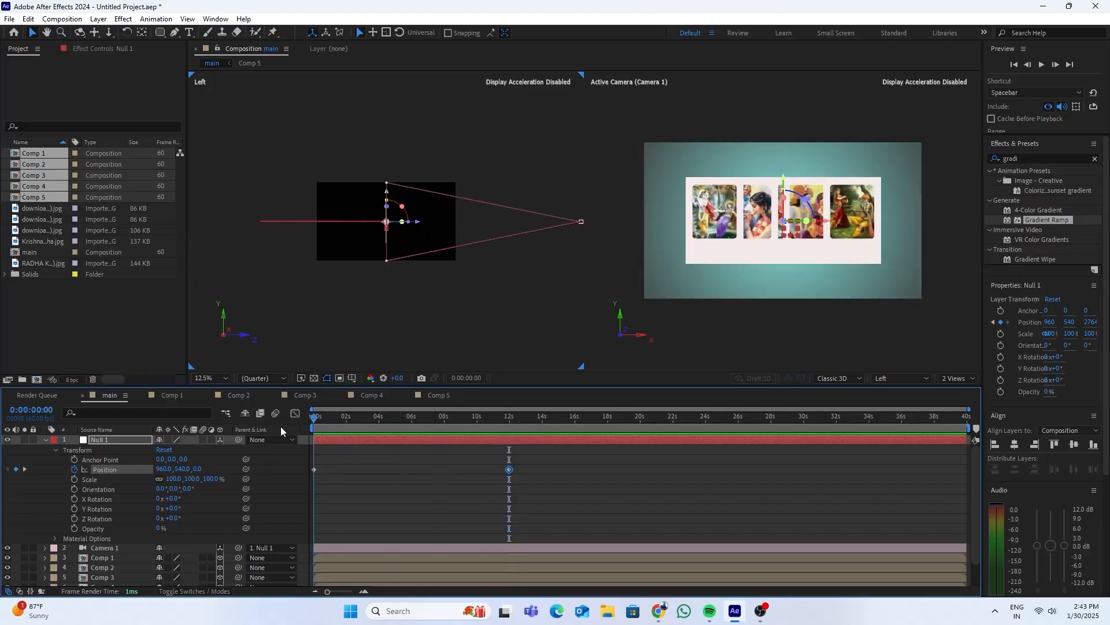
pyautogui.press('space')
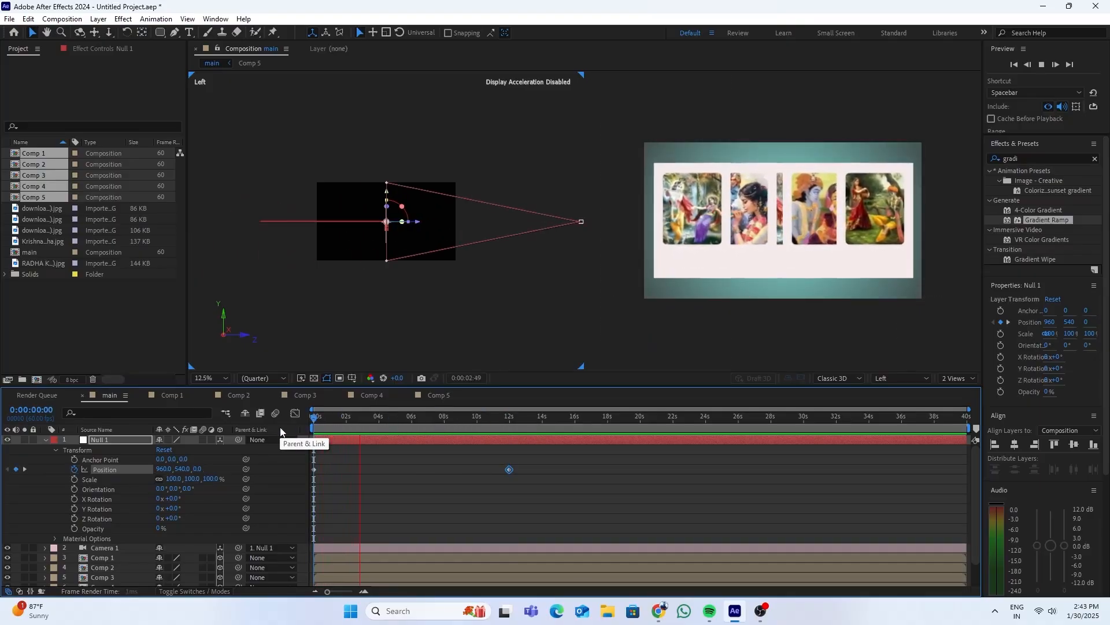
pyautogui.press('space')
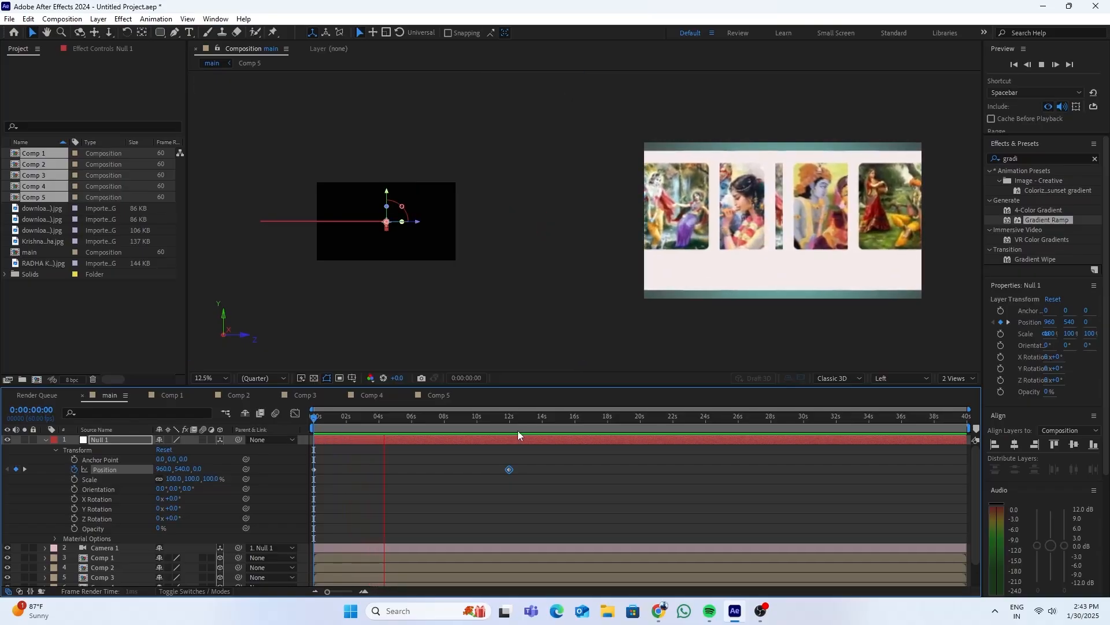
pyautogui.moveTo(388, 417); pyautogui.dragTo(300, 428)
# Expand Comp 1's transform properties and hide Comp 2, Comp 3, Comp 4 and Comp 5
pyautogui.scroll(-1, 155, 504)
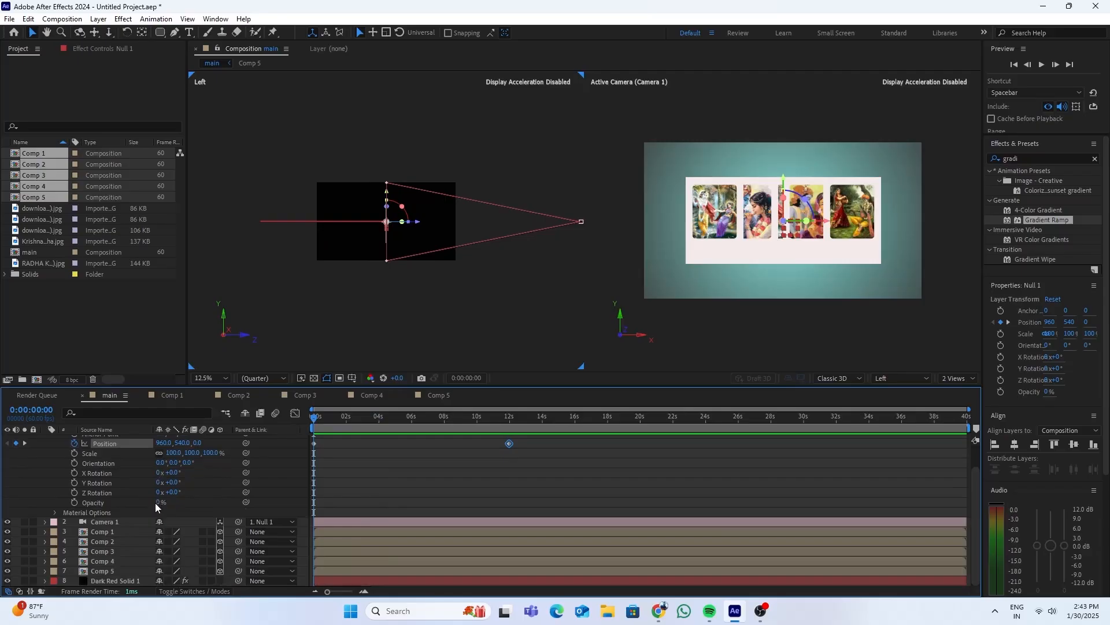
pyautogui.click(44, 532)
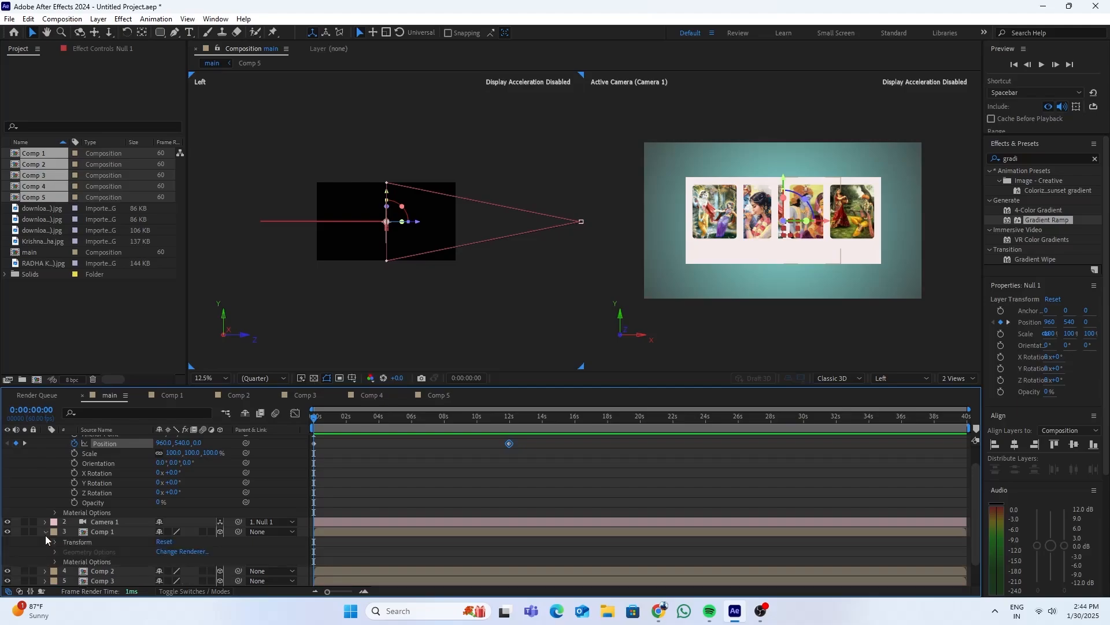
pyautogui.click(55, 542)
pyautogui.scroll(-3, 138, 551)
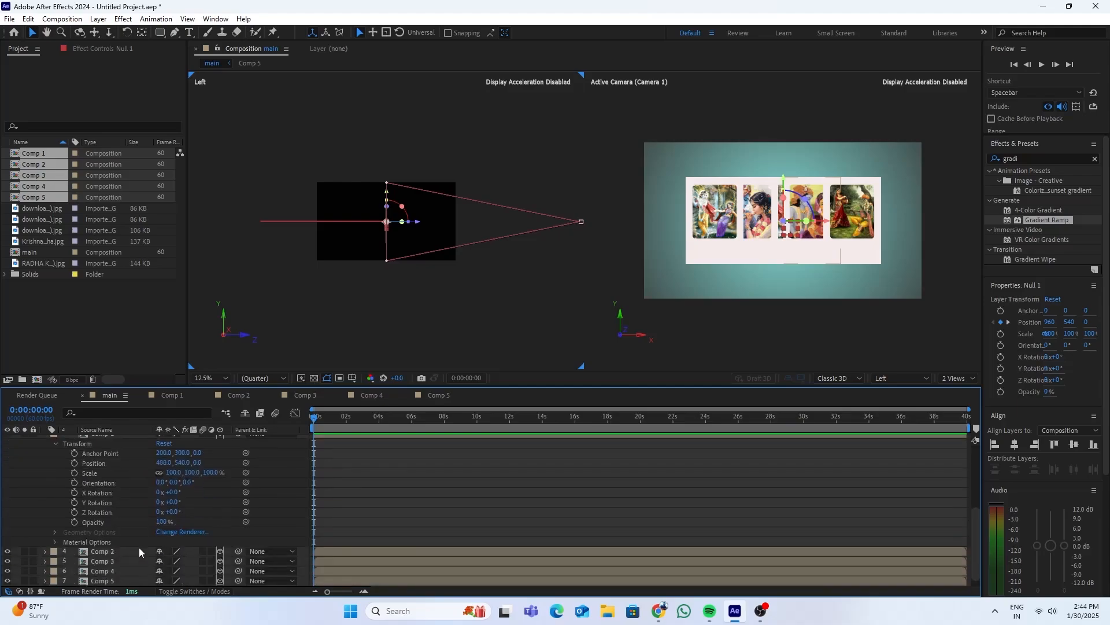
pyautogui.click(176, 491)
pyautogui.press('Tab')
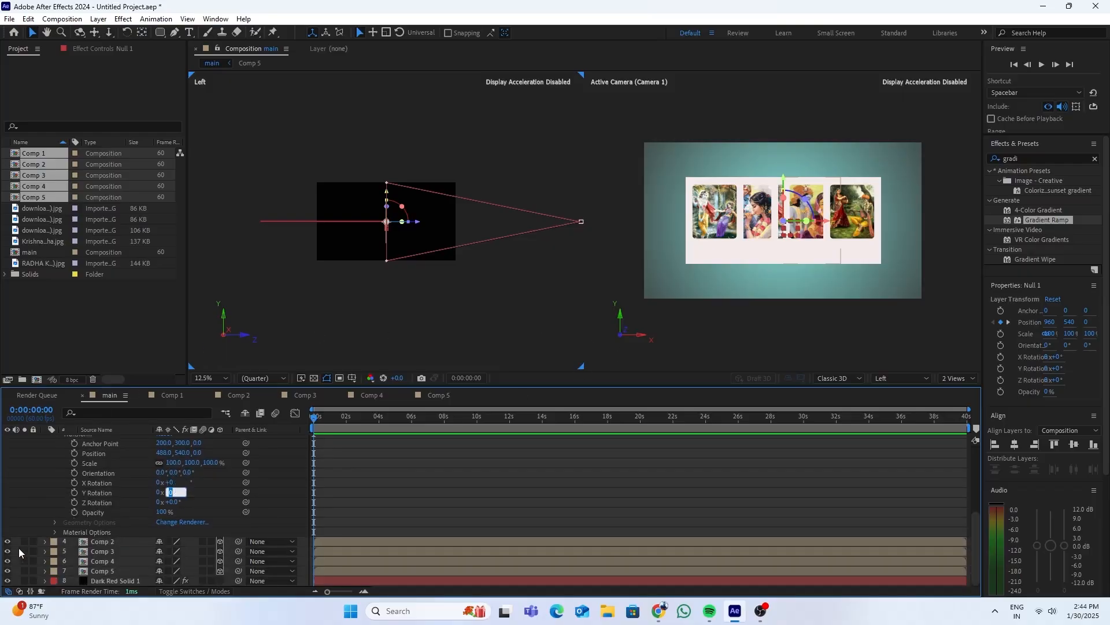
pyautogui.moveTo(7, 541); pyautogui.dragTo(7, 574)
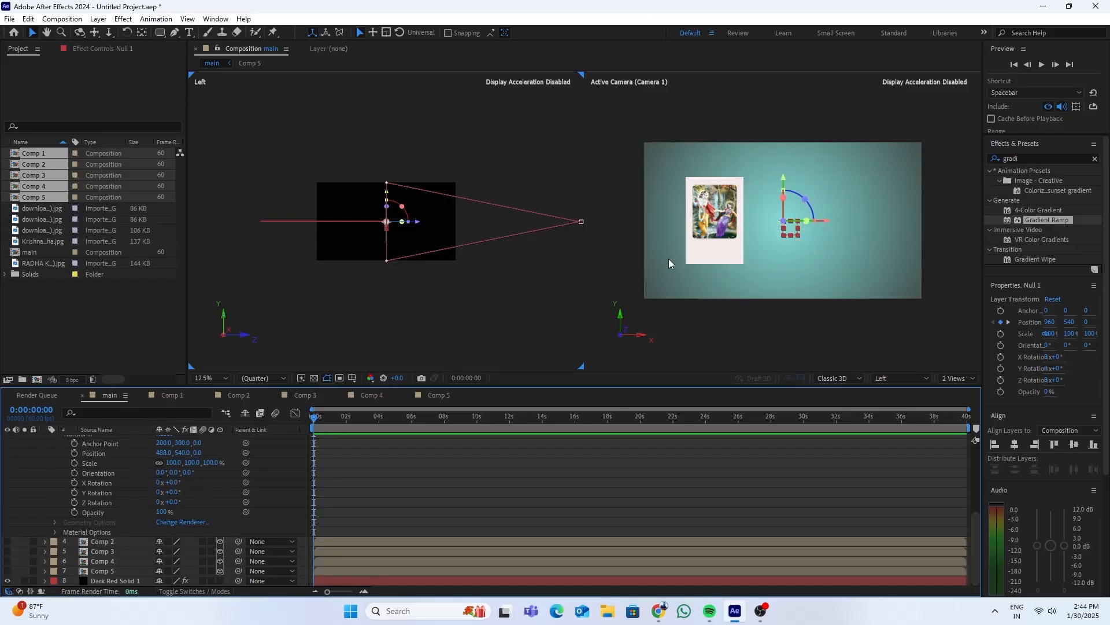
# Move Comp 1 along its X and Z axes to position 588, 540, 960
pyautogui.click(710, 243)
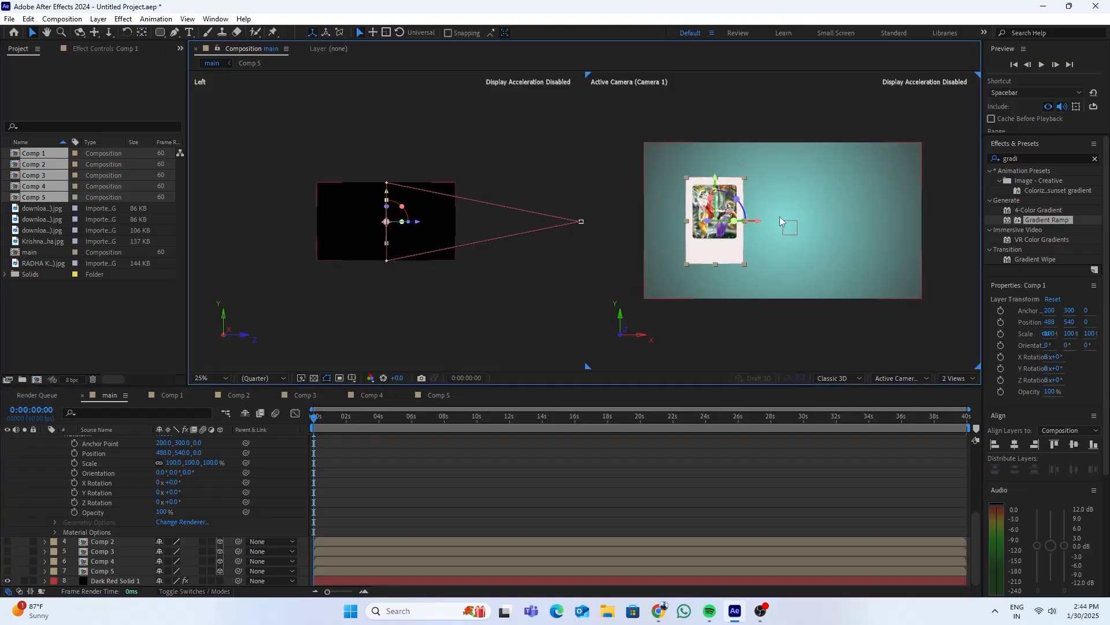
pyautogui.moveTo(761, 222); pyautogui.dragTo(775, 222)
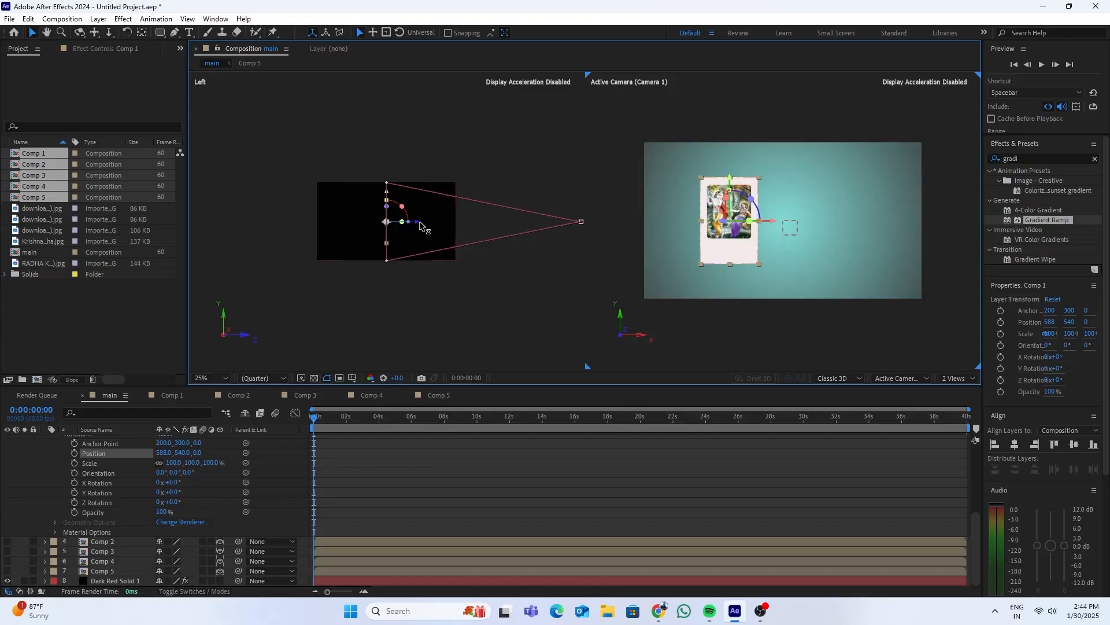
pyautogui.moveTo(422, 226); pyautogui.dragTo(339, 233)
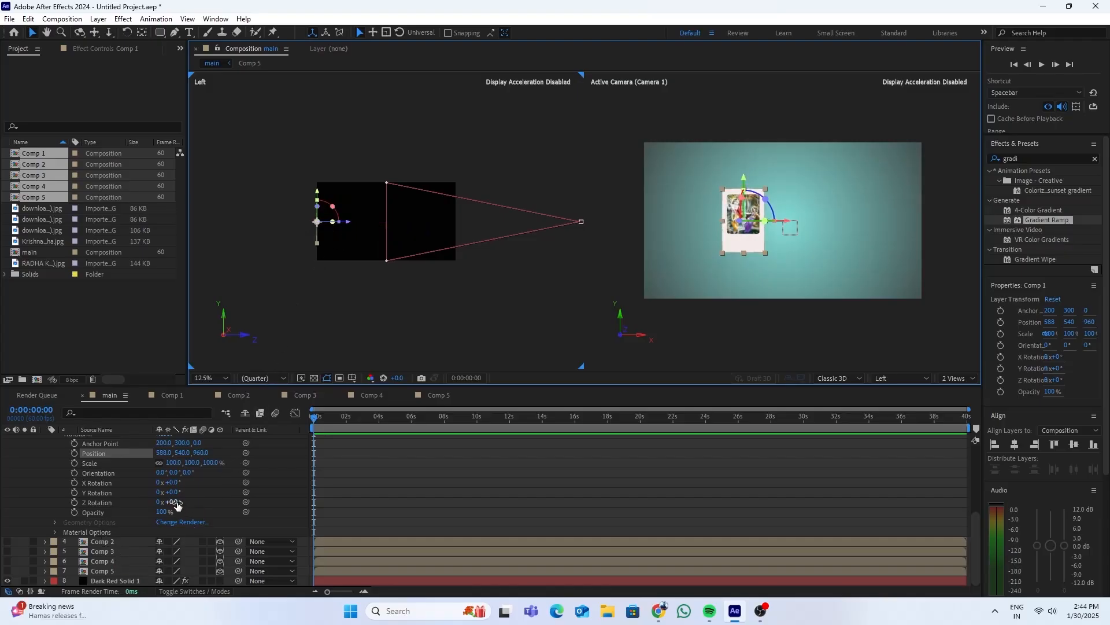
# Set Comp 1's rotation to 4° on X, 15° on Y and 1° on Z
pyautogui.moveTo(177, 504)
pyautogui.mouseDown()
pyautogui.moveTo(179, 483)
pyautogui.moveTo(173, 501)
pyautogui.mouseUp()
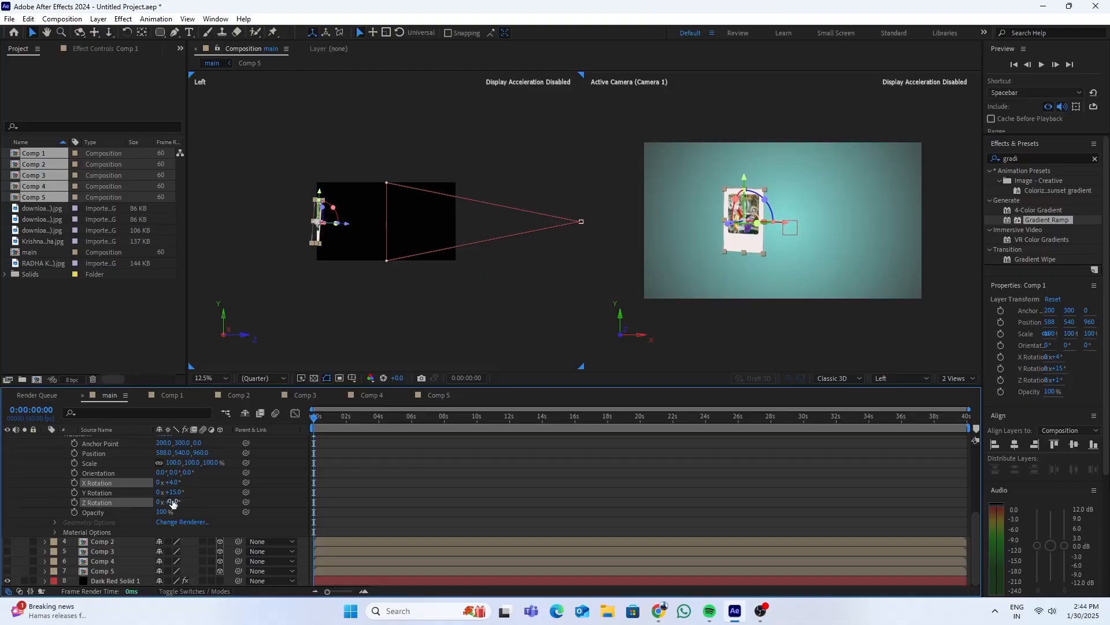
pyautogui.click(172, 502)
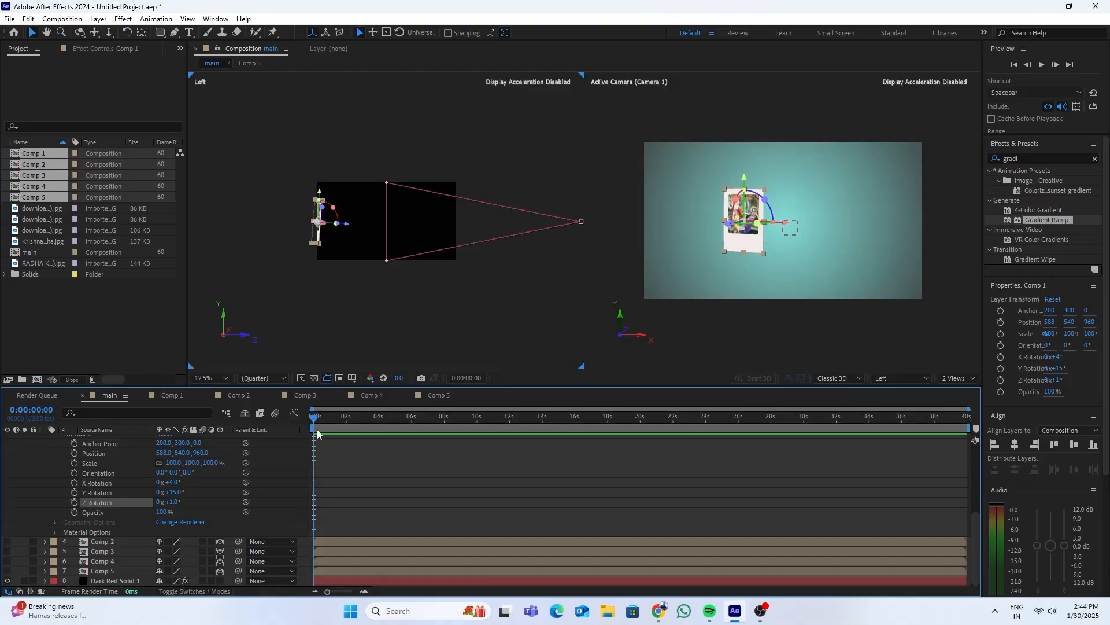
pyautogui.moveTo(315, 421)
pyautogui.mouseDown()
pyautogui.moveTo(440, 424)
pyautogui.moveTo(298, 432)
pyautogui.mouseUp()
# Make Comp 2 visible and move it along its X and Z axes to position 1810, 540, 1320
pyautogui.scroll(3, 23, 521)
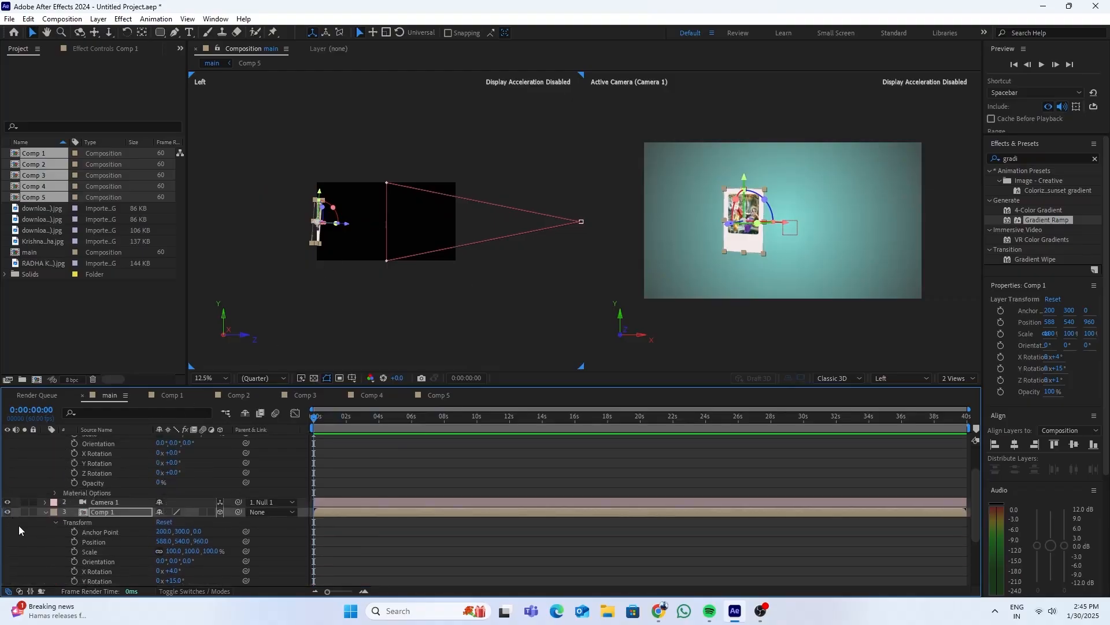
pyautogui.scroll(-3, 18, 525)
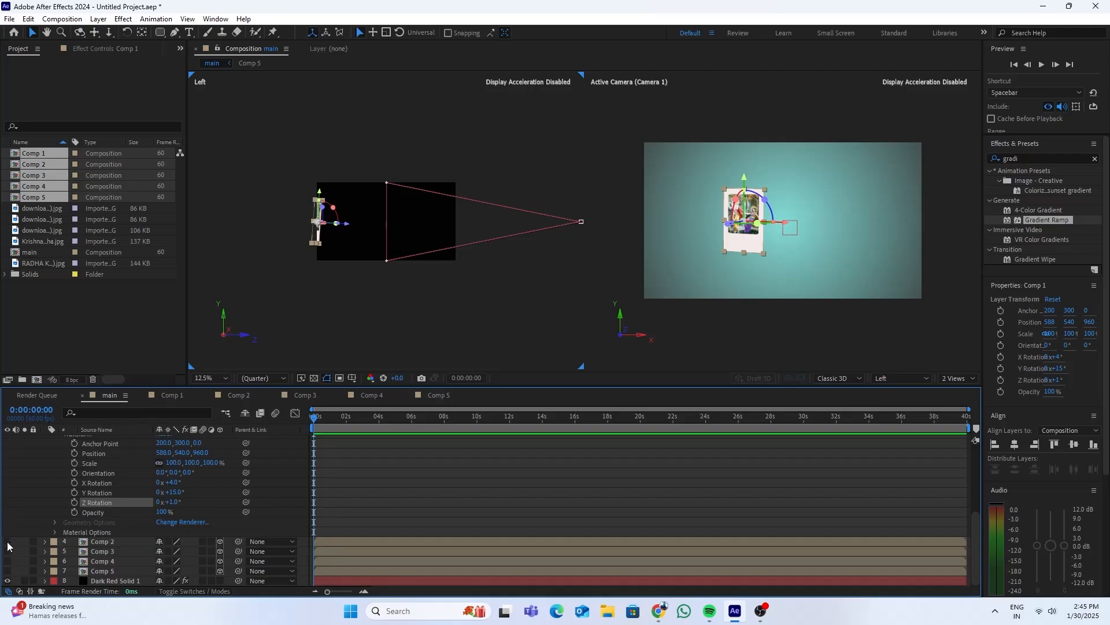
pyautogui.click(7, 541)
pyautogui.click(867, 225)
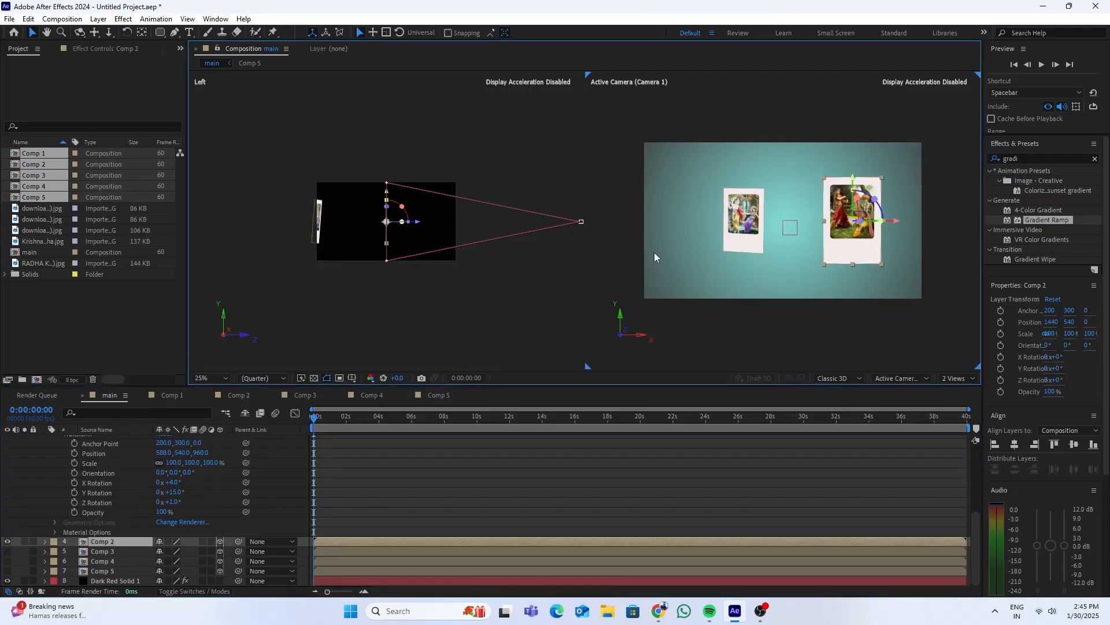
pyautogui.moveTo(422, 226); pyautogui.dragTo(321, 232)
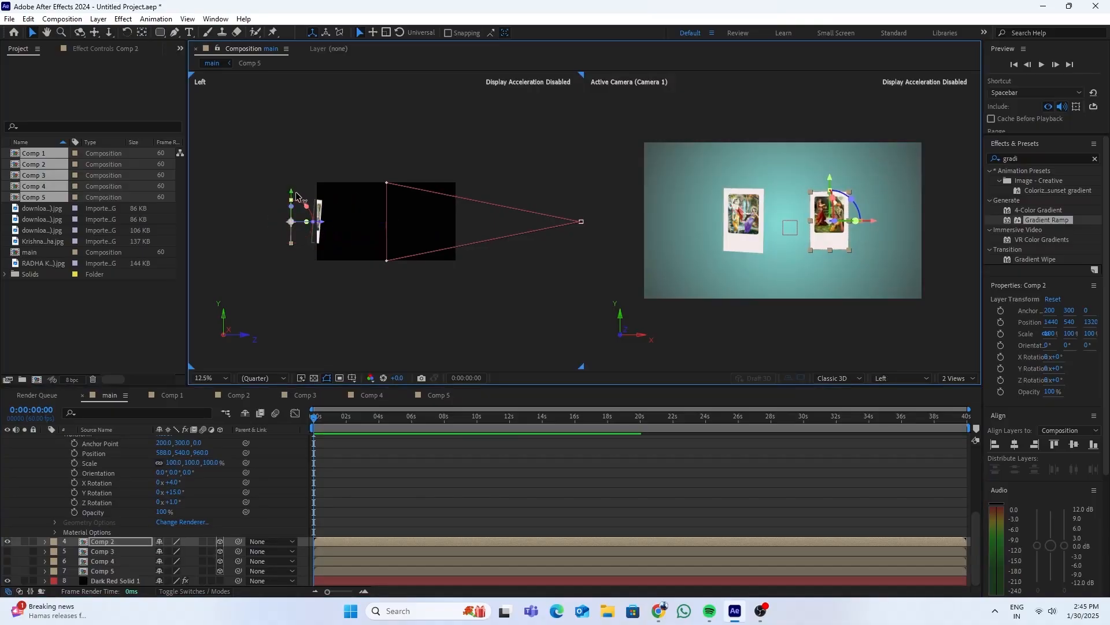
pyautogui.moveTo(298, 186)
pyautogui.mouseDown()
pyautogui.moveTo(299, 168)
pyautogui.moveTo(299, 190)
pyautogui.mouseUp()
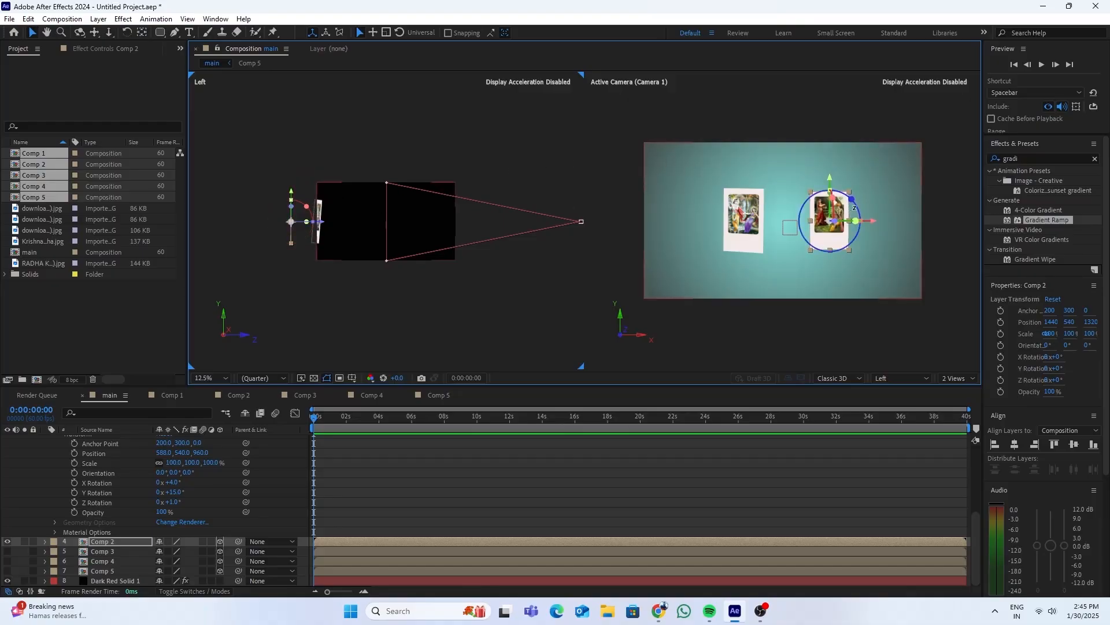
pyautogui.moveTo(875, 221); pyautogui.dragTo(906, 224)
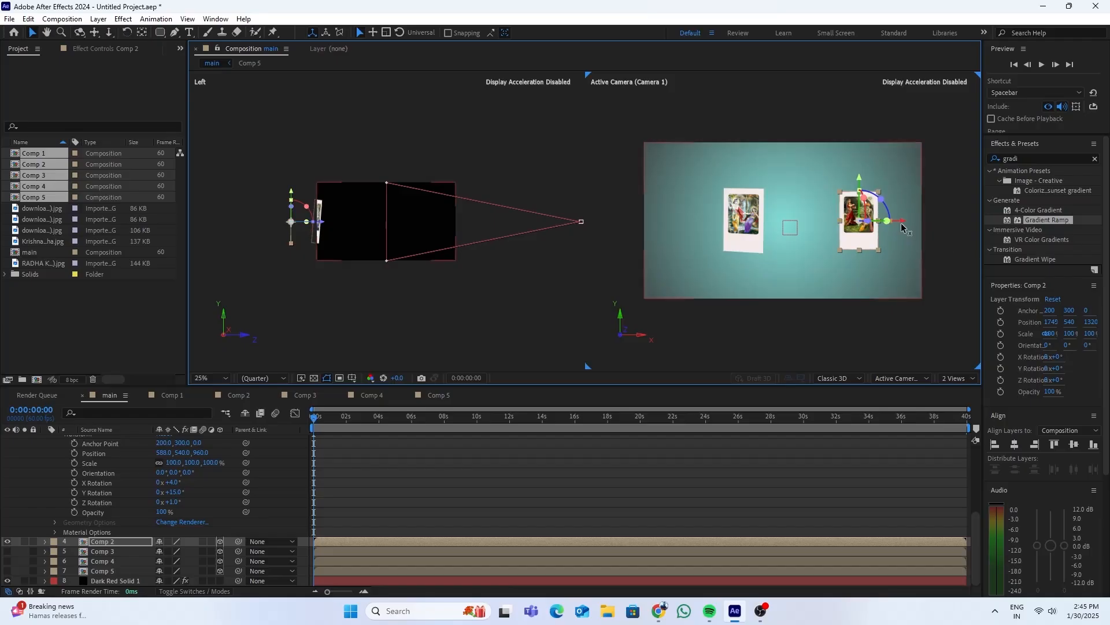
pyautogui.moveTo(903, 222); pyautogui.dragTo(910, 227)
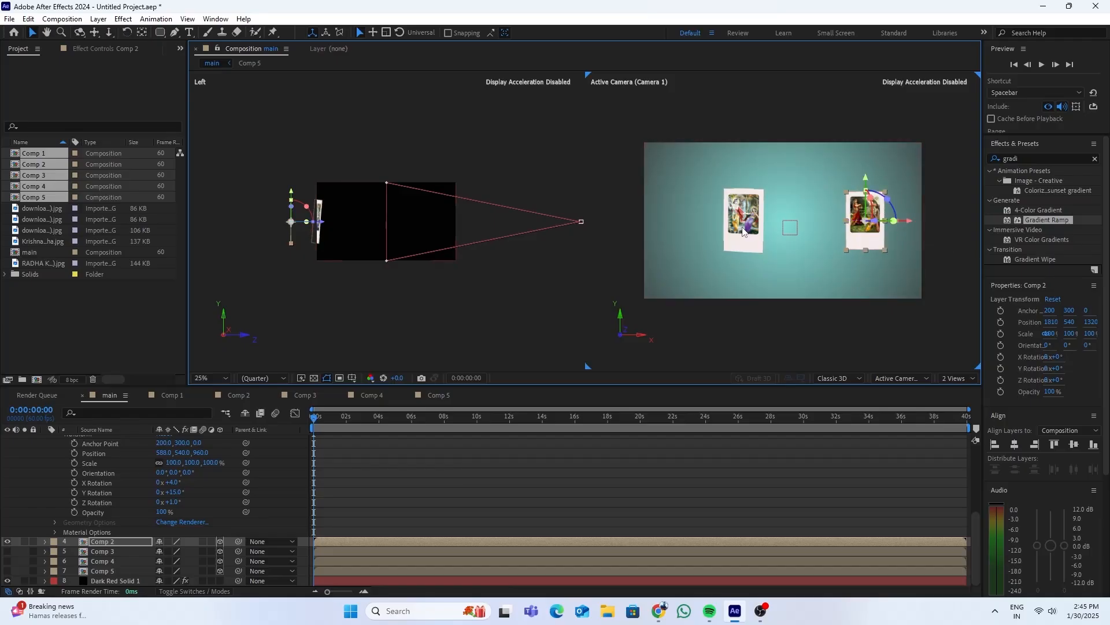
# Move the playhead to 0:00:04:02, push Comp 2 back to about Z 2176, and deselect it
pyautogui.moveTo(314, 418); pyautogui.dragTo(380, 423)
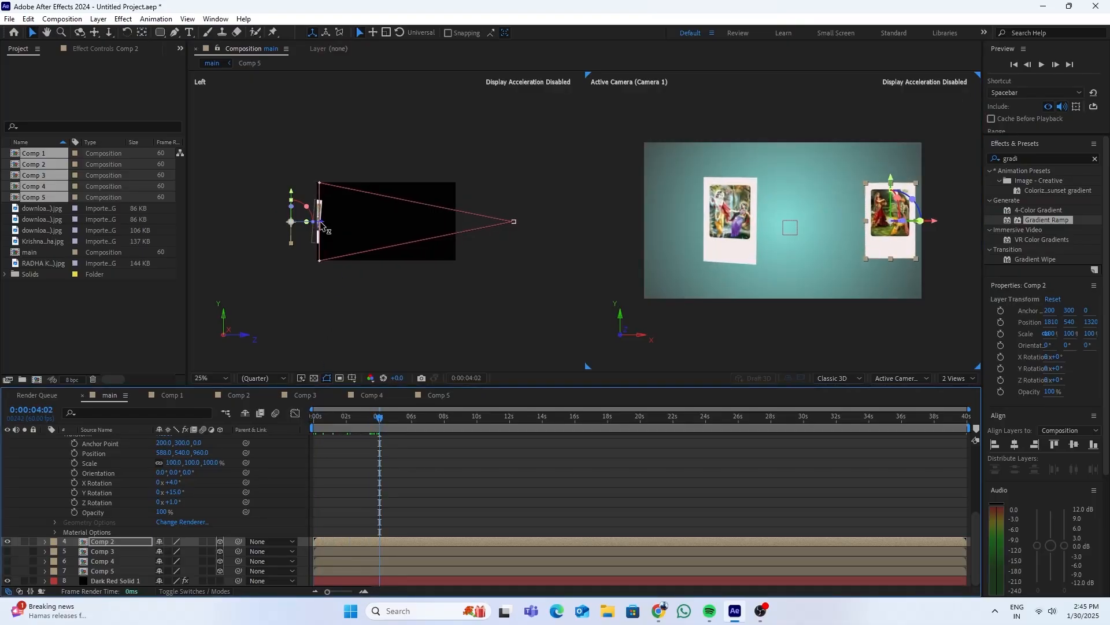
pyautogui.moveTo(324, 223); pyautogui.dragTo(257, 231)
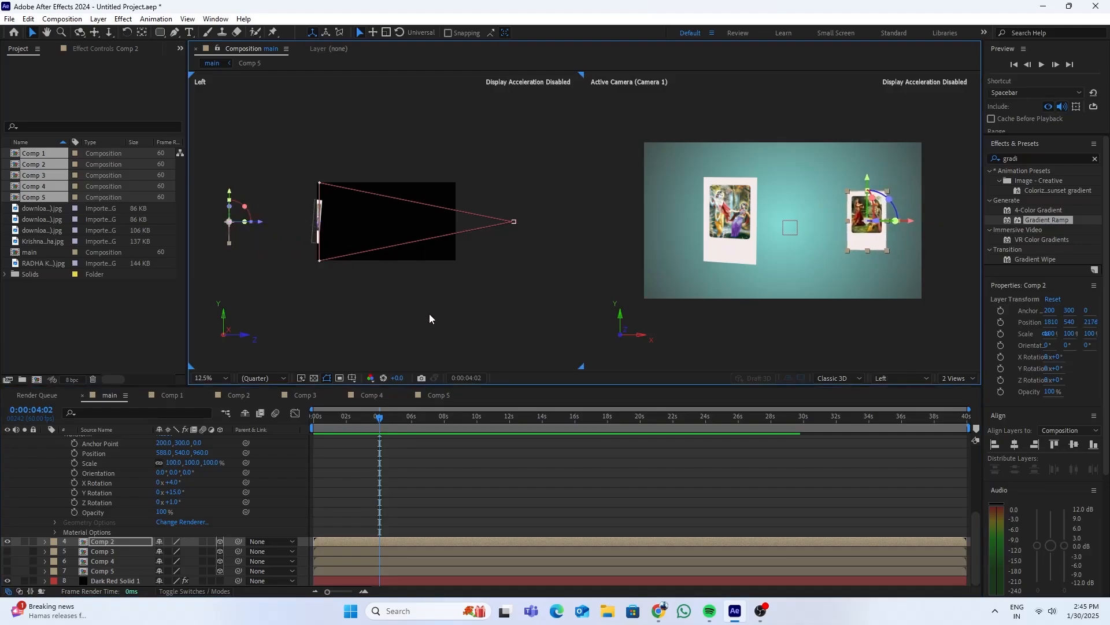
pyautogui.click(389, 293)
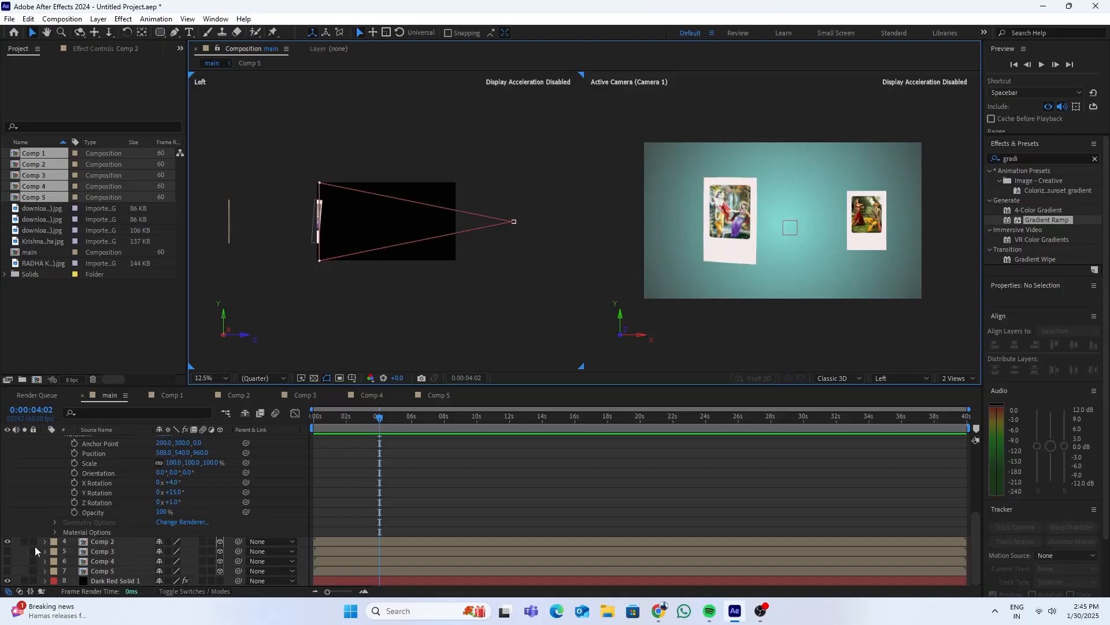
# Make Comp 3 visible and expand its transform properties
pyautogui.click(8, 551)
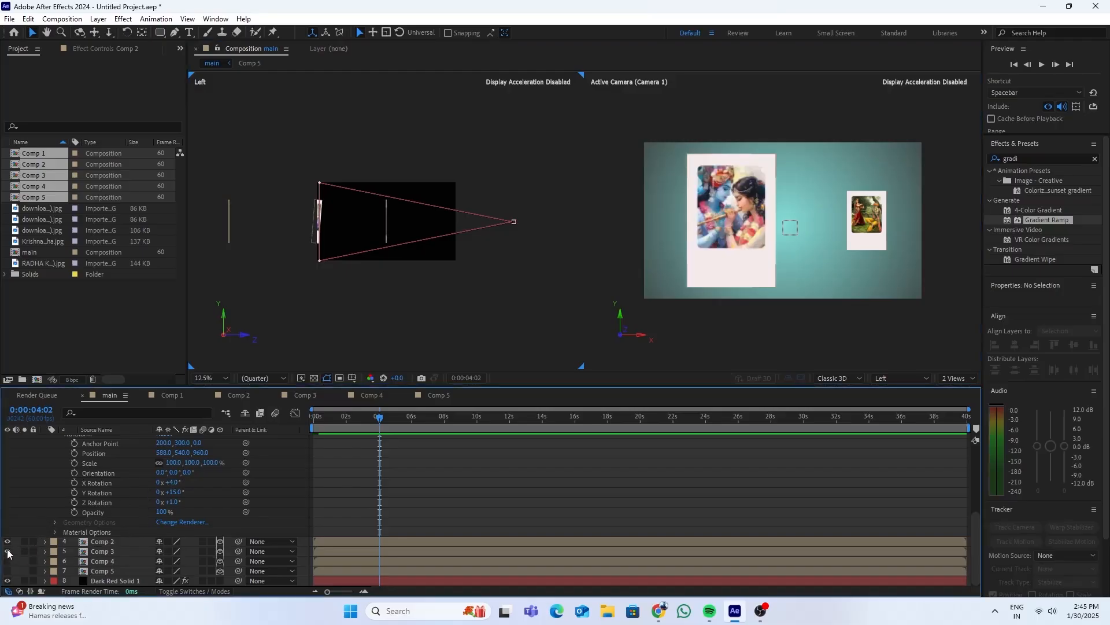
pyautogui.click(45, 551)
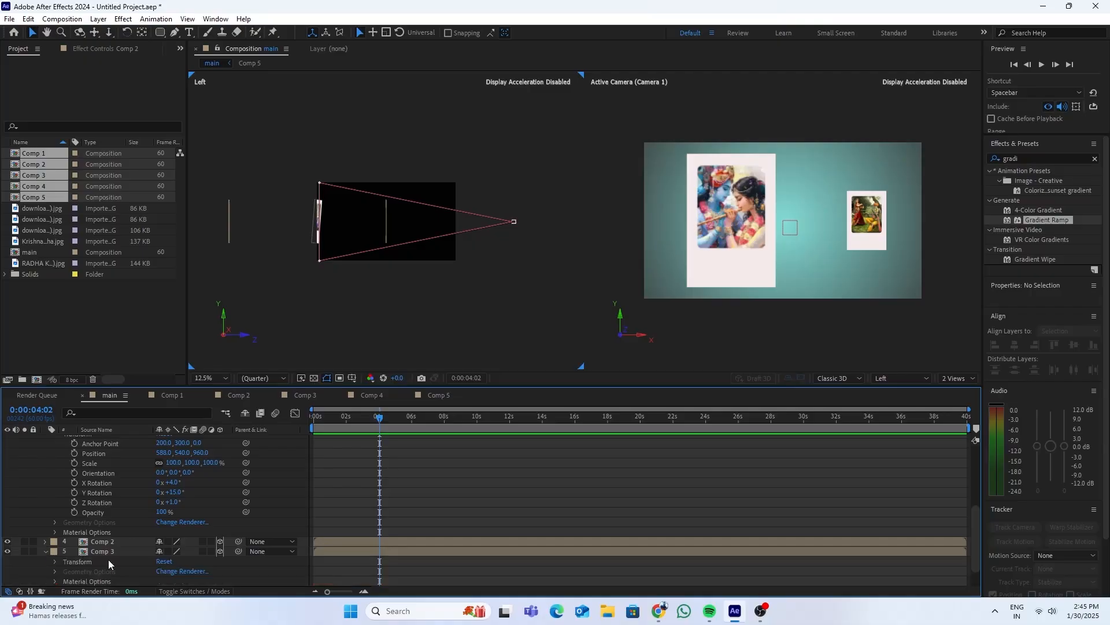
pyautogui.scroll(-1, 106, 571)
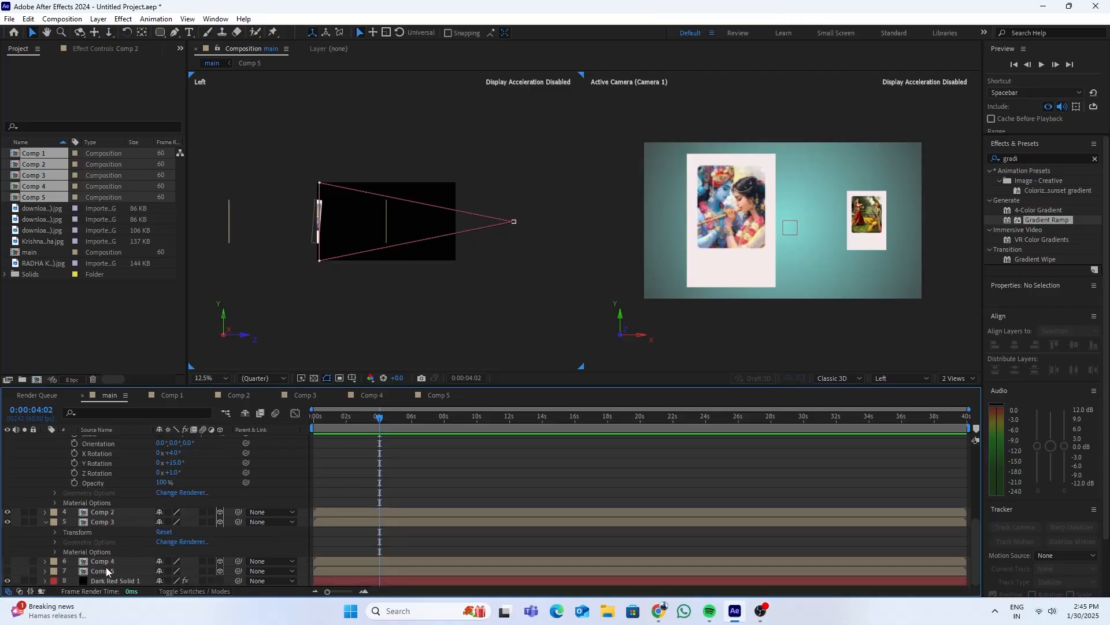
pyautogui.click(53, 533)
pyautogui.scroll(-1, 87, 538)
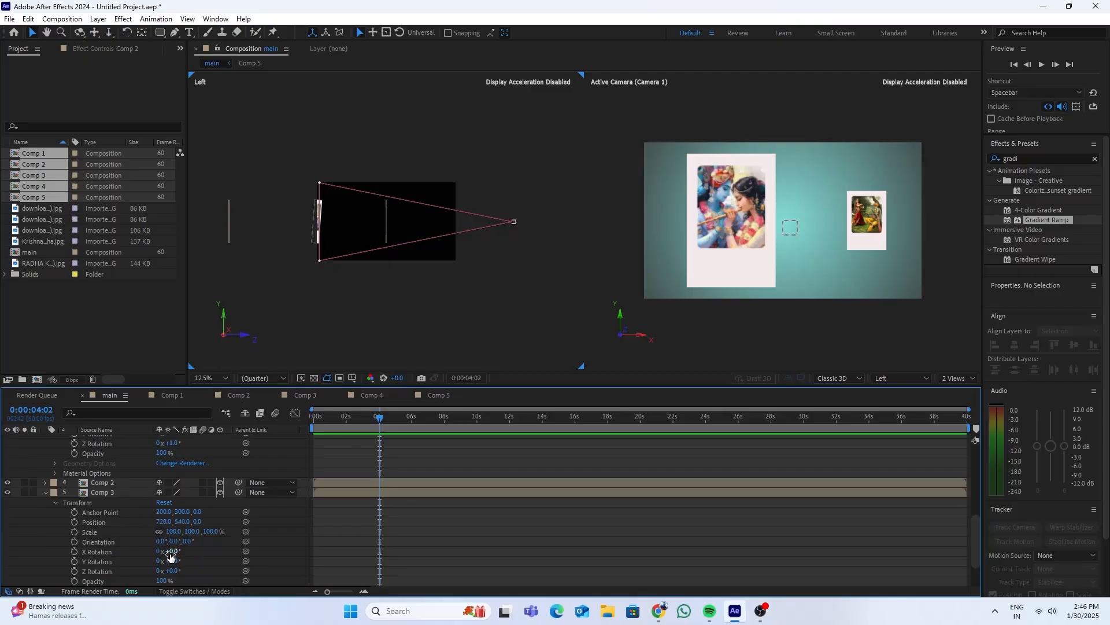
# Rotate Comp 2 to 29° on its Y axis and collapse its properties
pyautogui.click(46, 484)
pyautogui.click(55, 494)
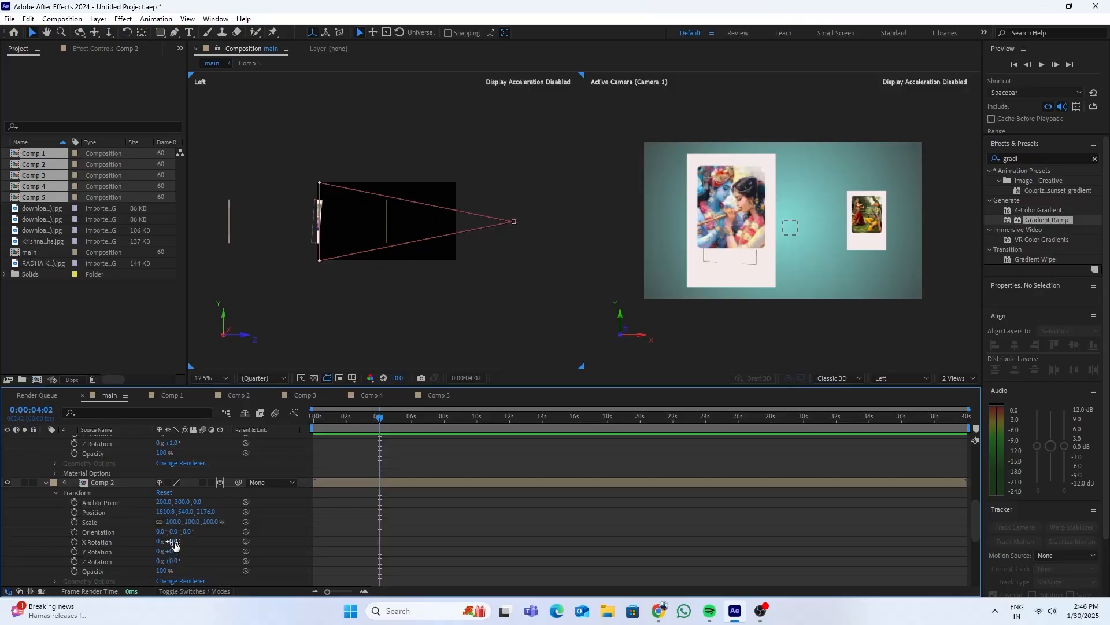
pyautogui.moveTo(174, 551); pyautogui.dragTo(191, 551)
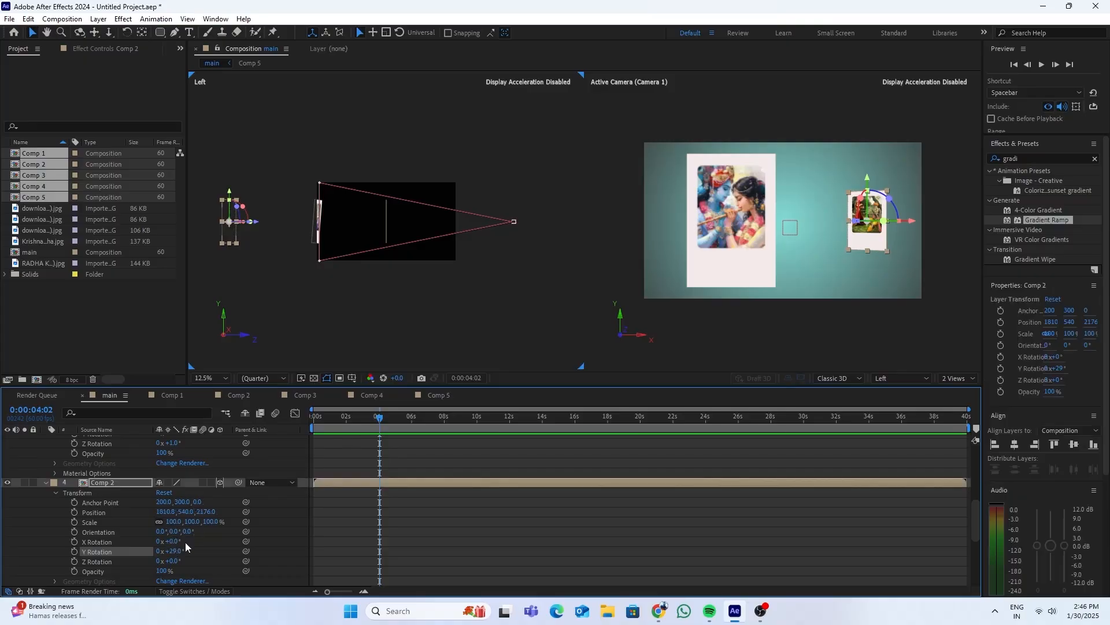
pyautogui.click(44, 483)
# Shift Null 1's second position keyframe to 0:00:14:05 and set its Z position there to 3134.2
pyautogui.scroll(5, 47, 463)
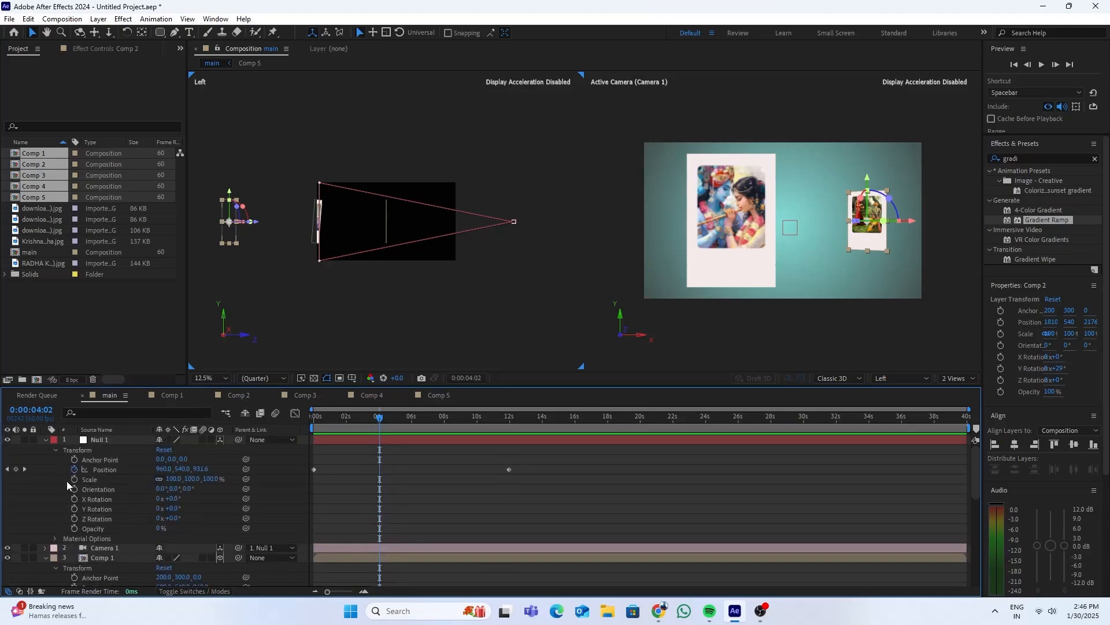
pyautogui.scroll(-3, 204, 523)
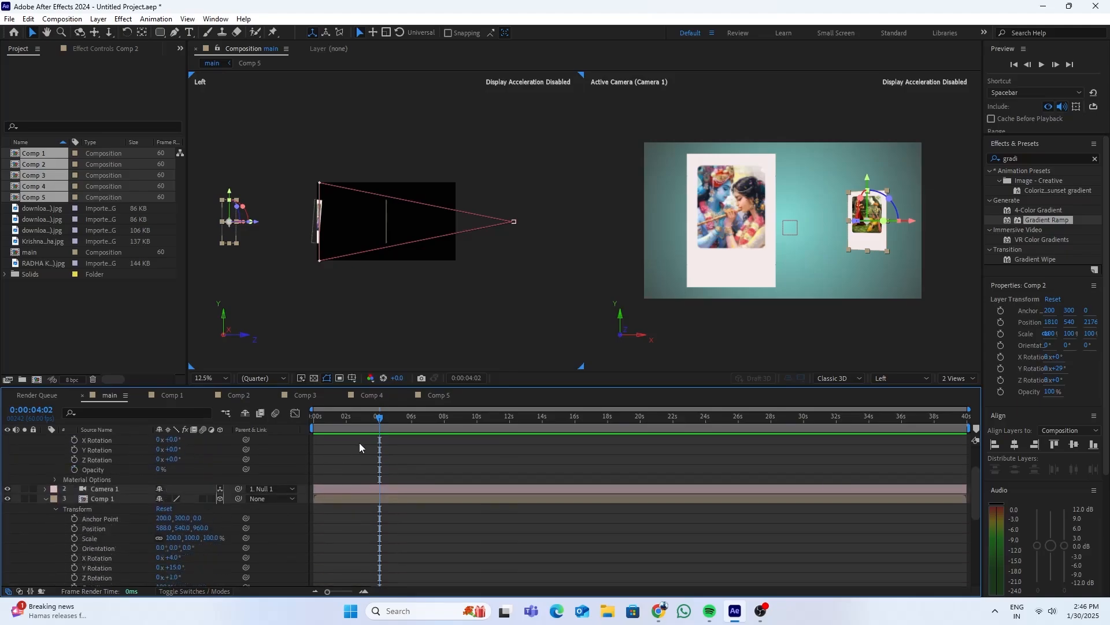
pyautogui.moveTo(378, 420); pyautogui.dragTo(544, 473)
pyautogui.scroll(2, 559, 485)
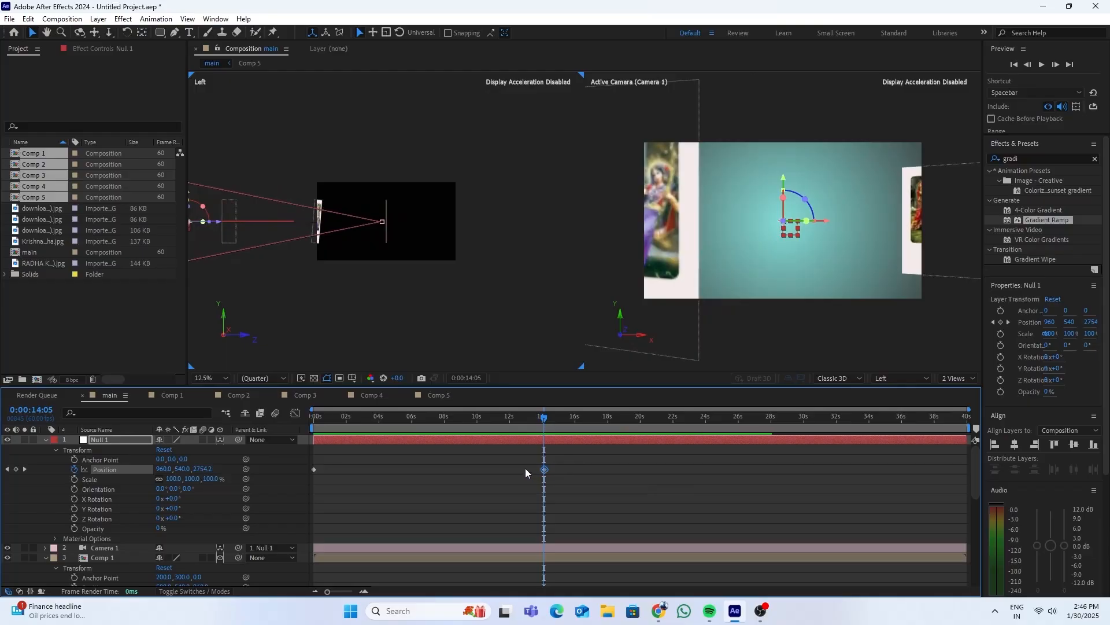
pyautogui.moveTo(195, 469); pyautogui.dragTo(386, 482)
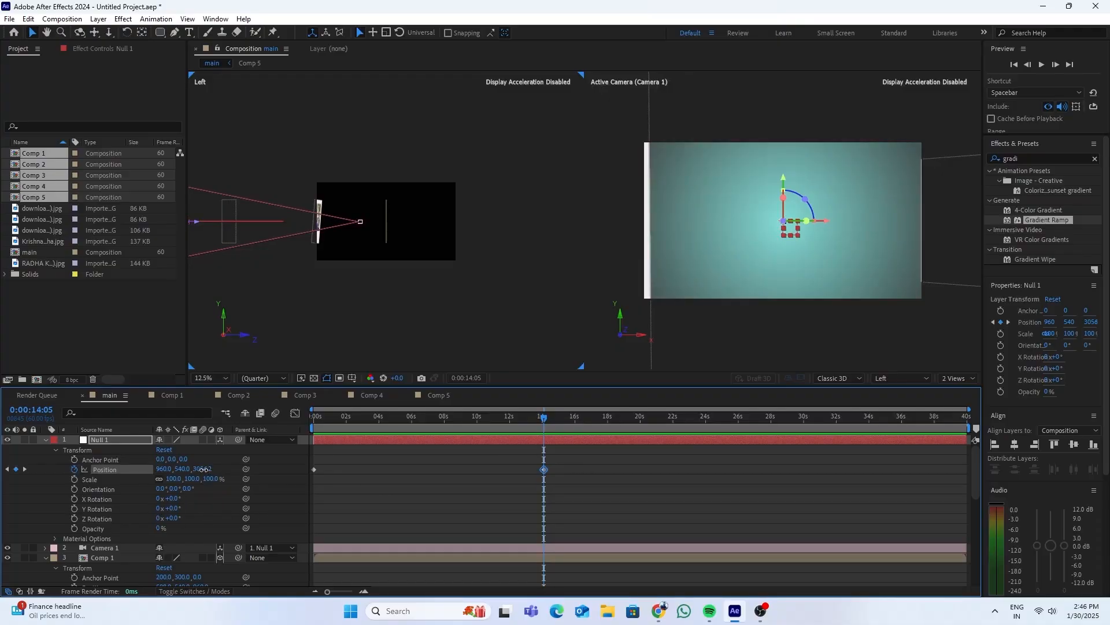
pyautogui.moveTo(204, 469); pyautogui.dragTo(250, 471)
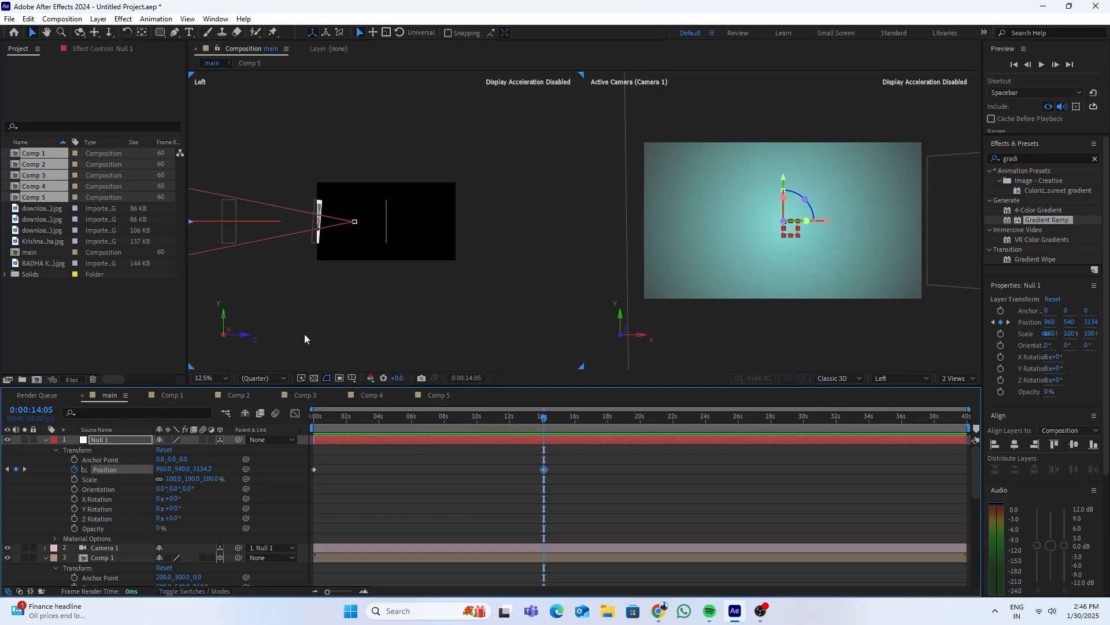
# Move Comp 3 to about position 583.1, 540, 4027.1 and set its Y rotation to -24°
pyautogui.scroll(-3, 320, 302)
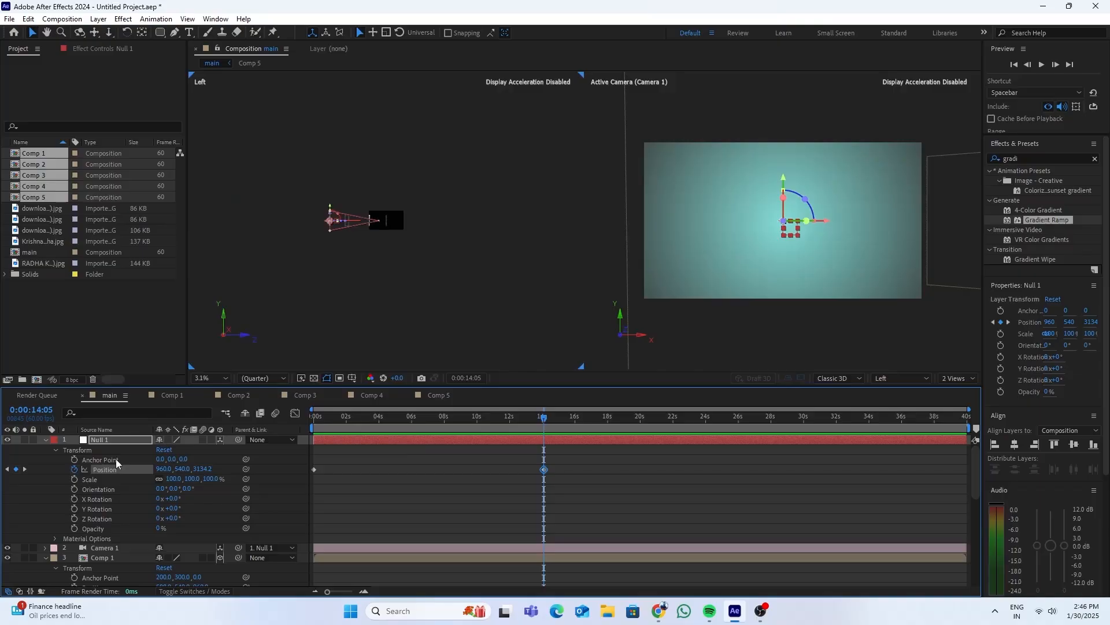
pyautogui.scroll(-6, 25, 550)
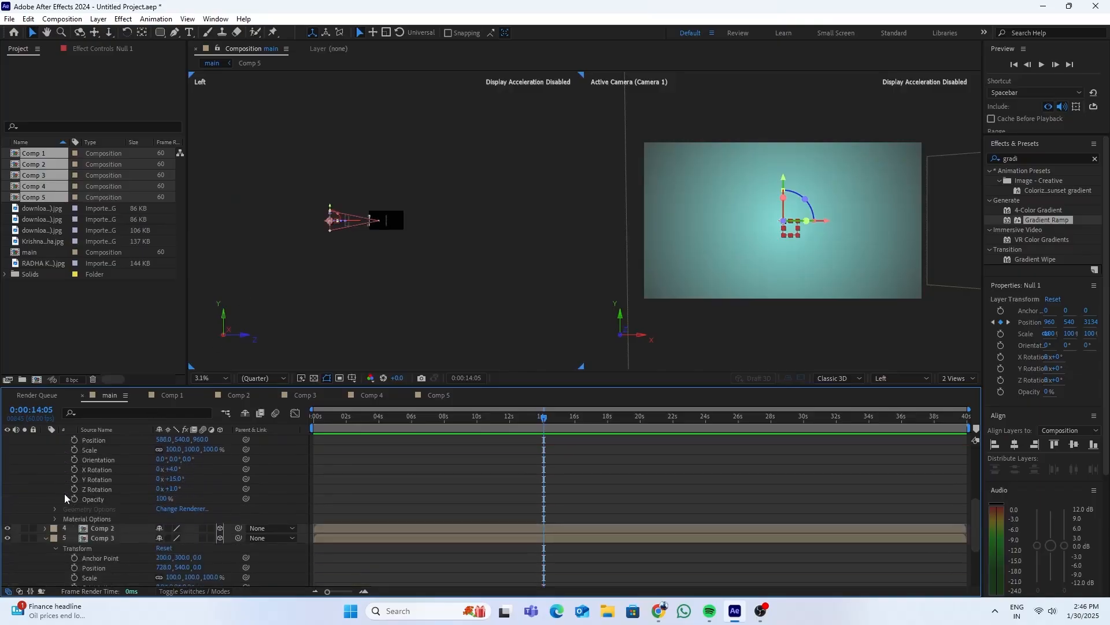
pyautogui.scroll(-1, 25, 518)
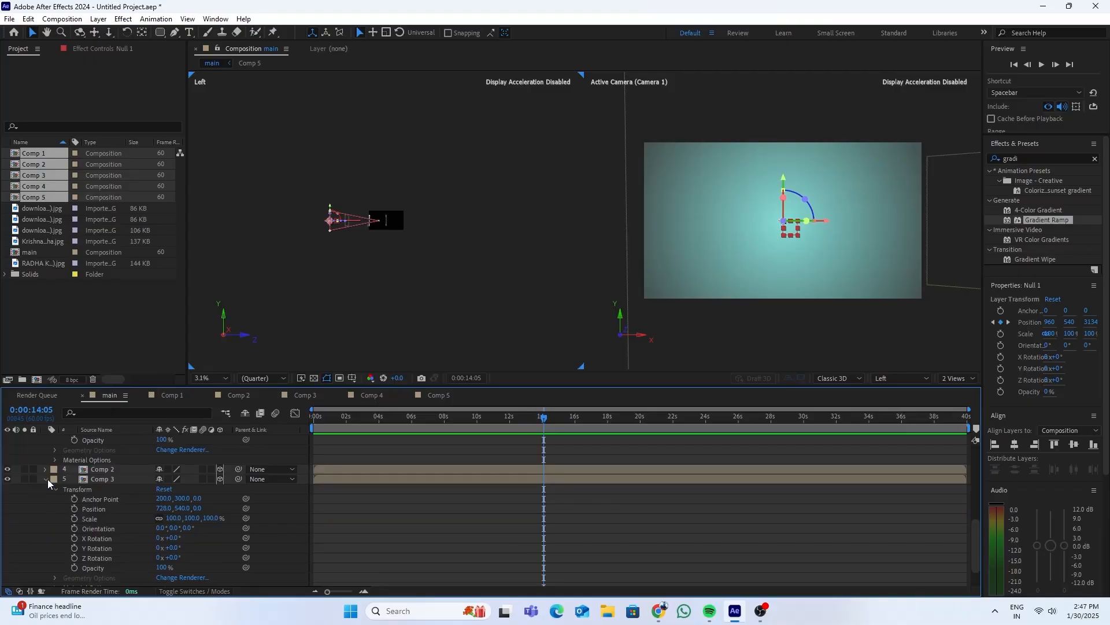
pyautogui.scroll(-1, 112, 525)
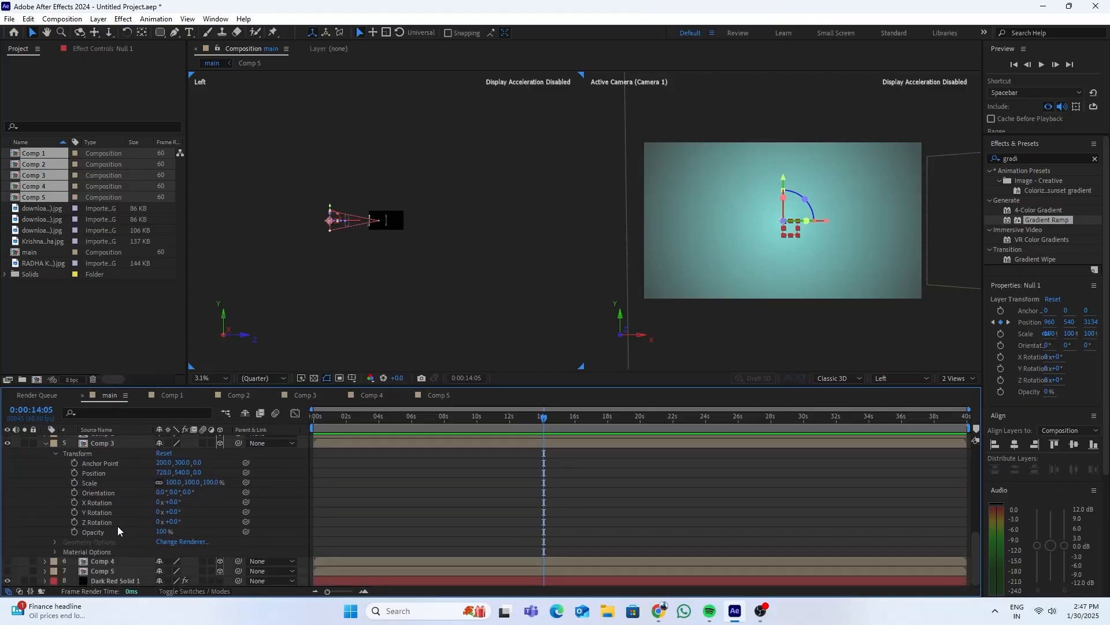
pyautogui.click(173, 513)
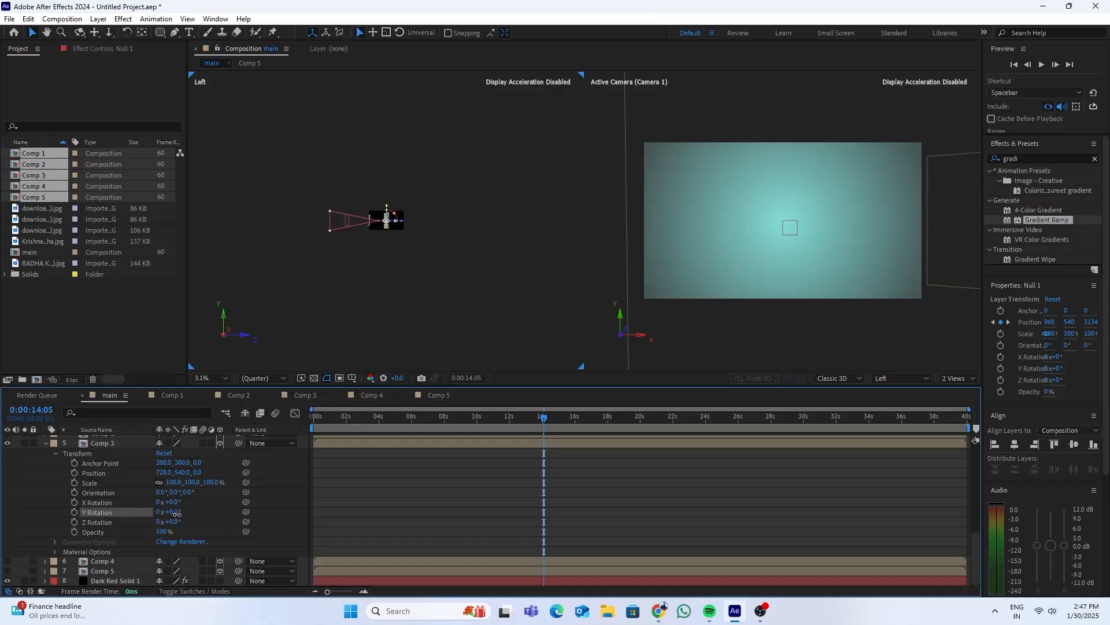
pyautogui.moveTo(176, 514); pyautogui.dragTo(176, 515)
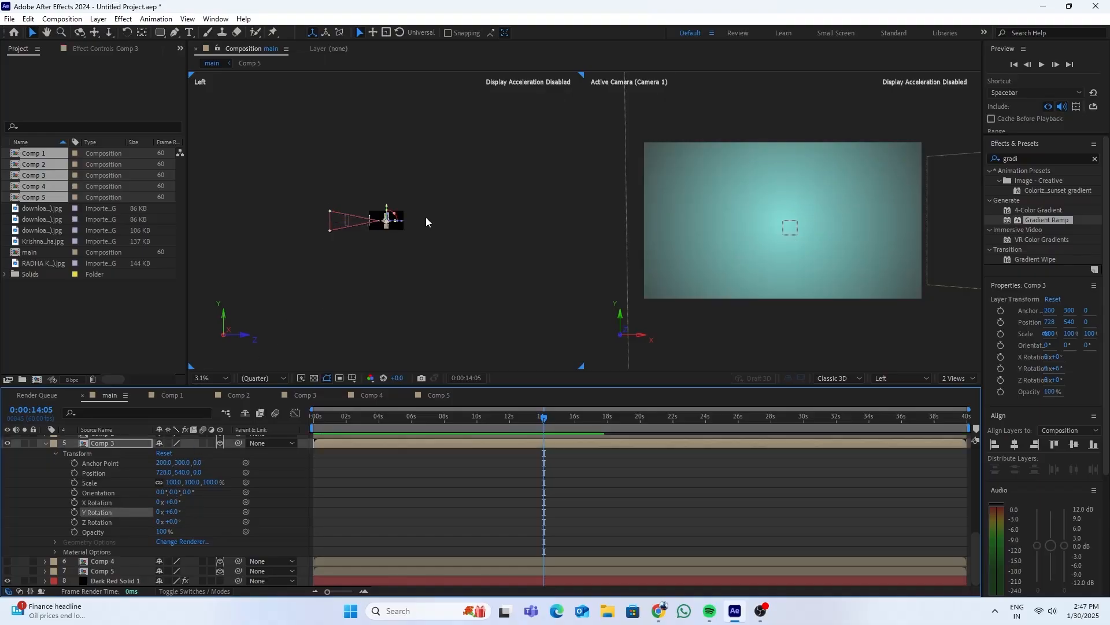
pyautogui.moveTo(402, 220); pyautogui.dragTo(323, 223)
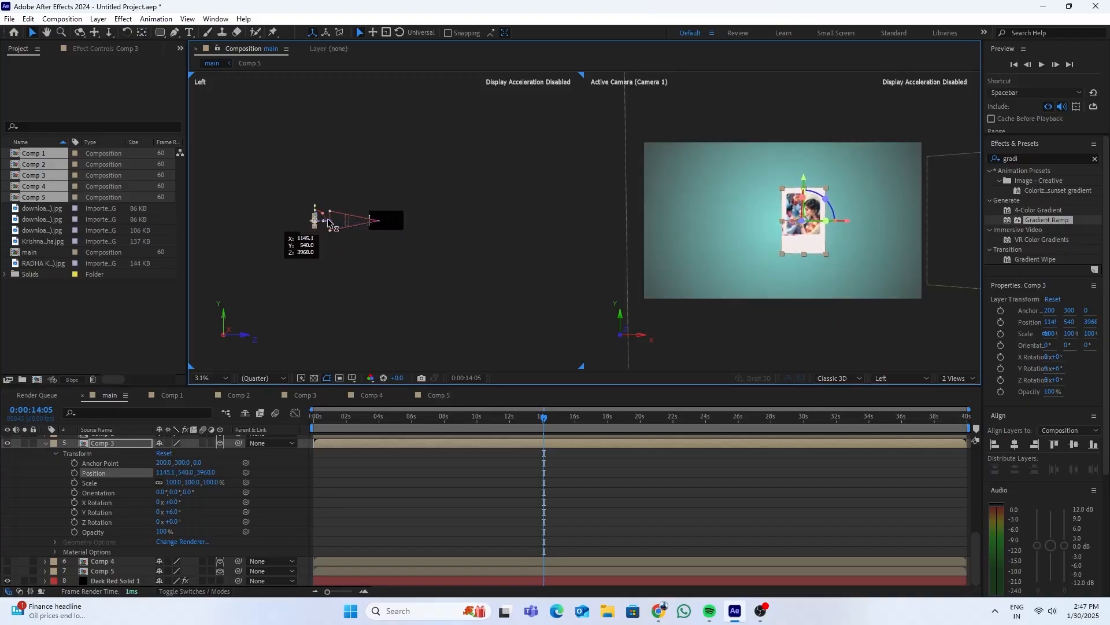
pyautogui.moveTo(849, 221); pyautogui.dragTo(780, 220)
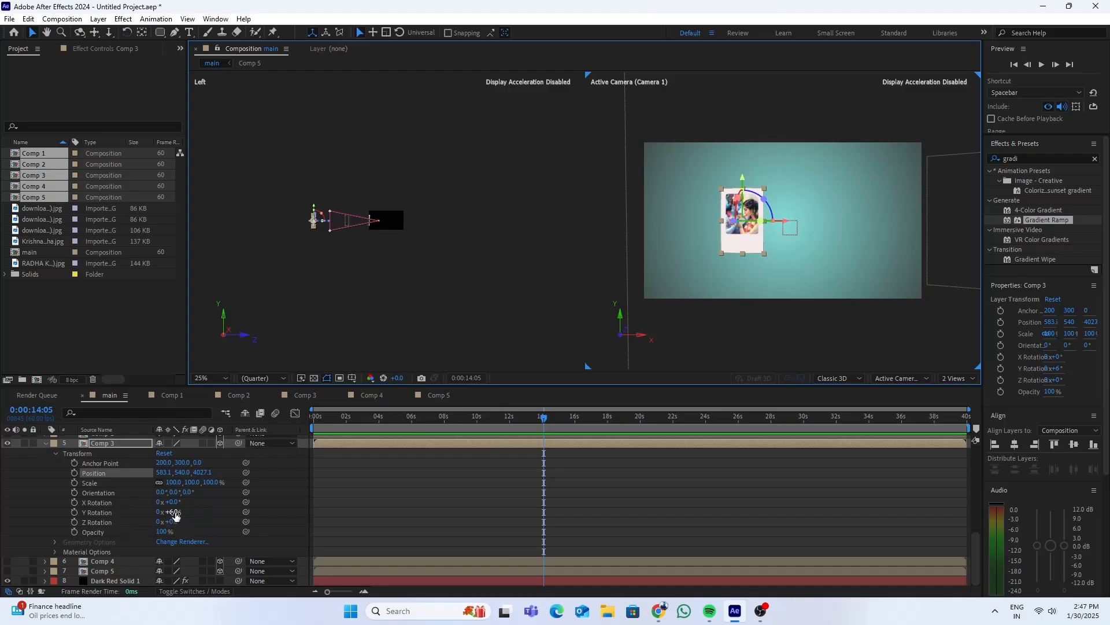
pyautogui.moveTo(176, 512); pyautogui.dragTo(157, 513)
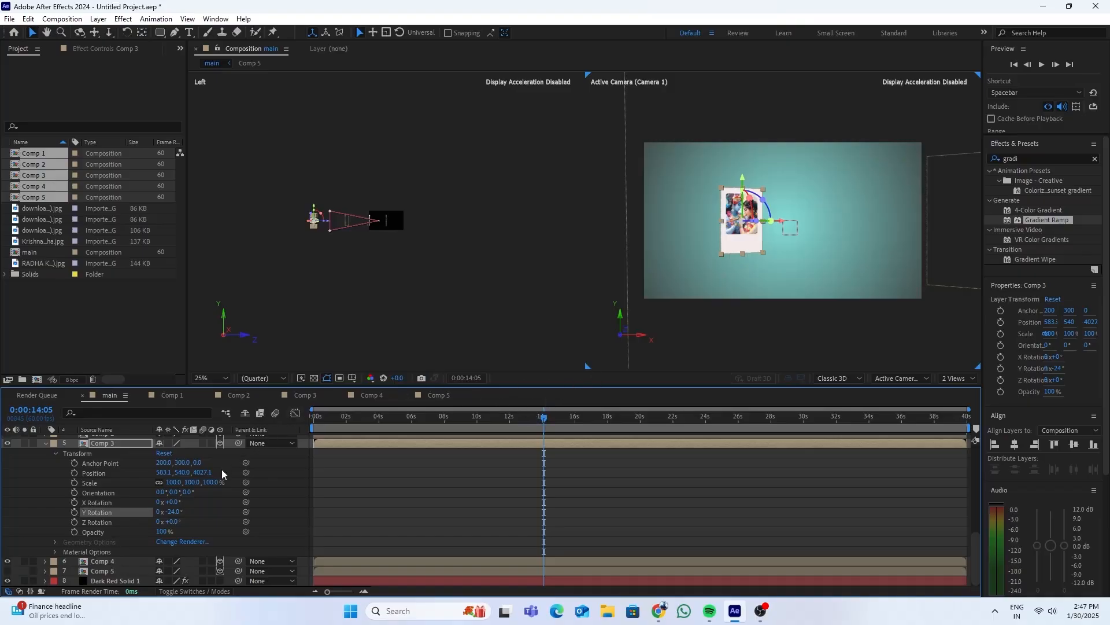
# Push Null 1 farther into depth at 0:00:14:05 by setting its Z position to 5693.2
pyautogui.click(199, 472)
pyautogui.scroll(4, 198, 472)
pyautogui.scroll(4, 199, 473)
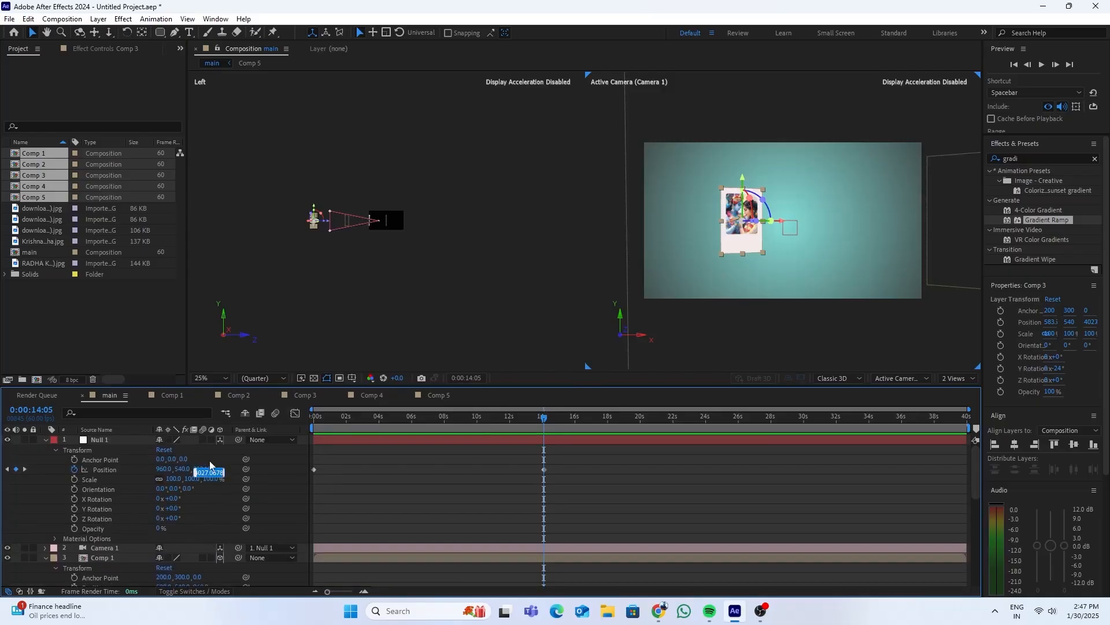
pyautogui.click(207, 469)
pyautogui.moveTo(203, 469); pyautogui.dragTo(843, 461)
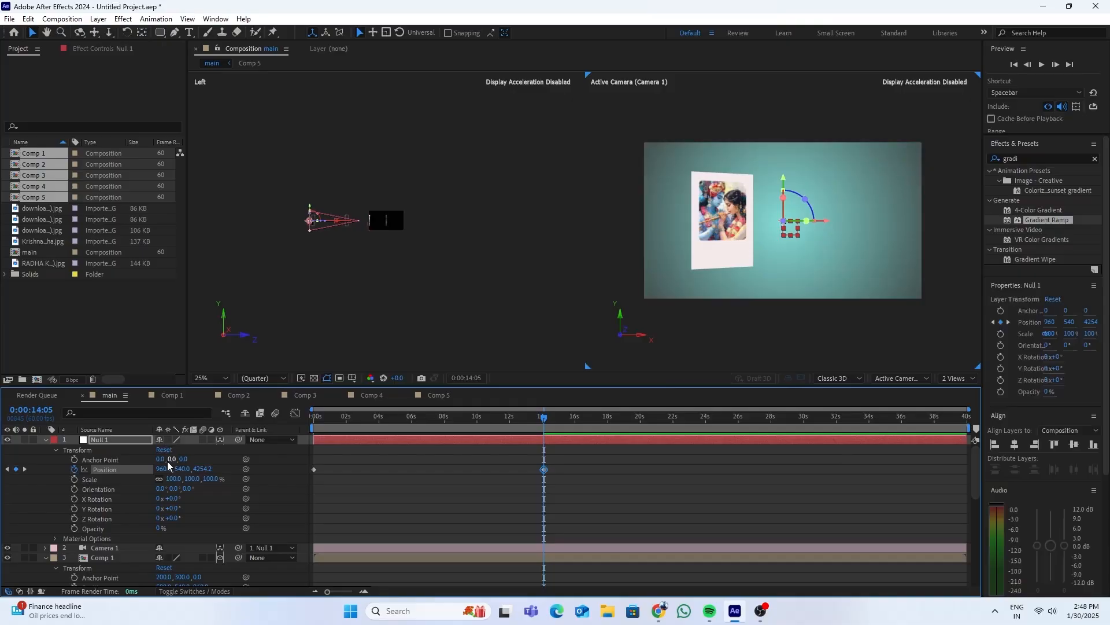
pyautogui.moveTo(197, 469); pyautogui.dragTo(736, 469)
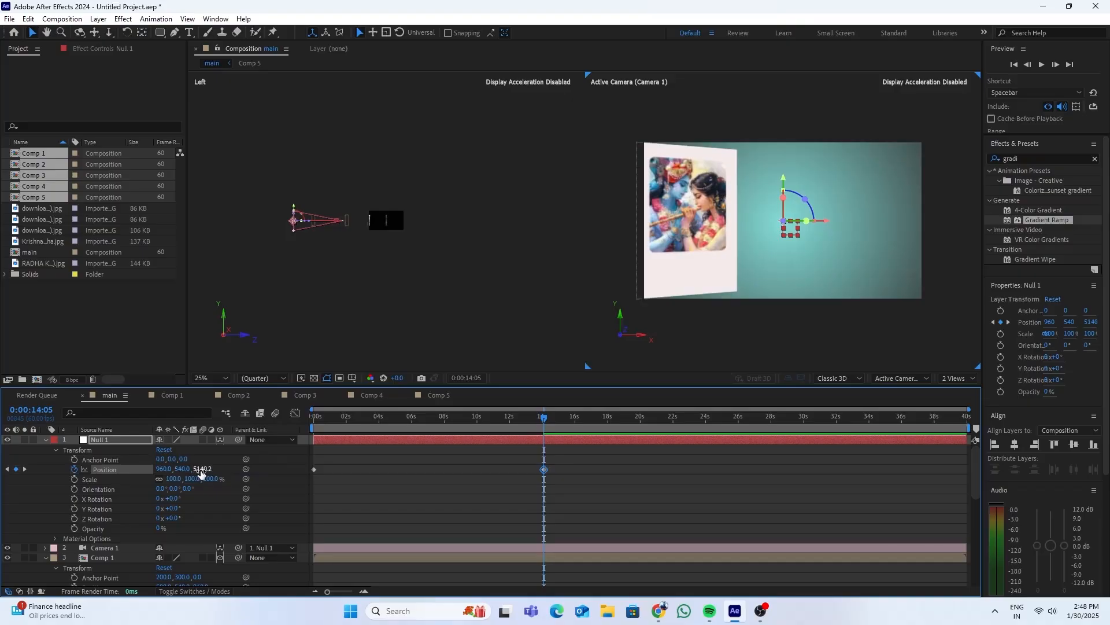
pyautogui.moveTo(254, 470); pyautogui.dragTo(524, 474)
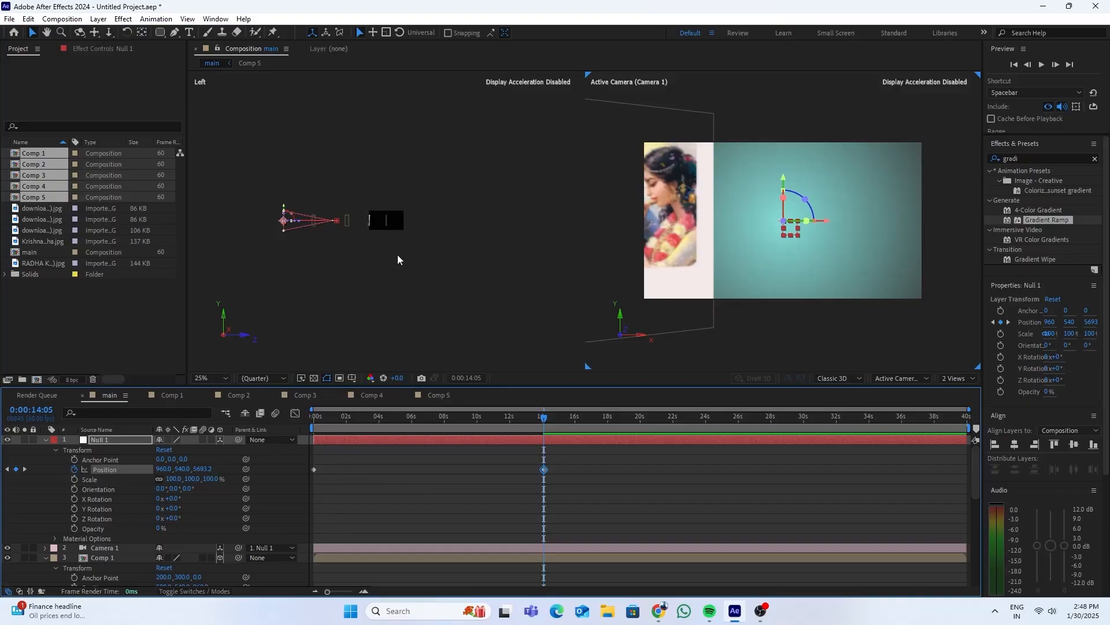
# Move Comp 4 along its Z and X axes to about position 1520, 540, 6272
pyautogui.click(387, 225)
pyautogui.moveTo(403, 225); pyautogui.dragTo(289, 231)
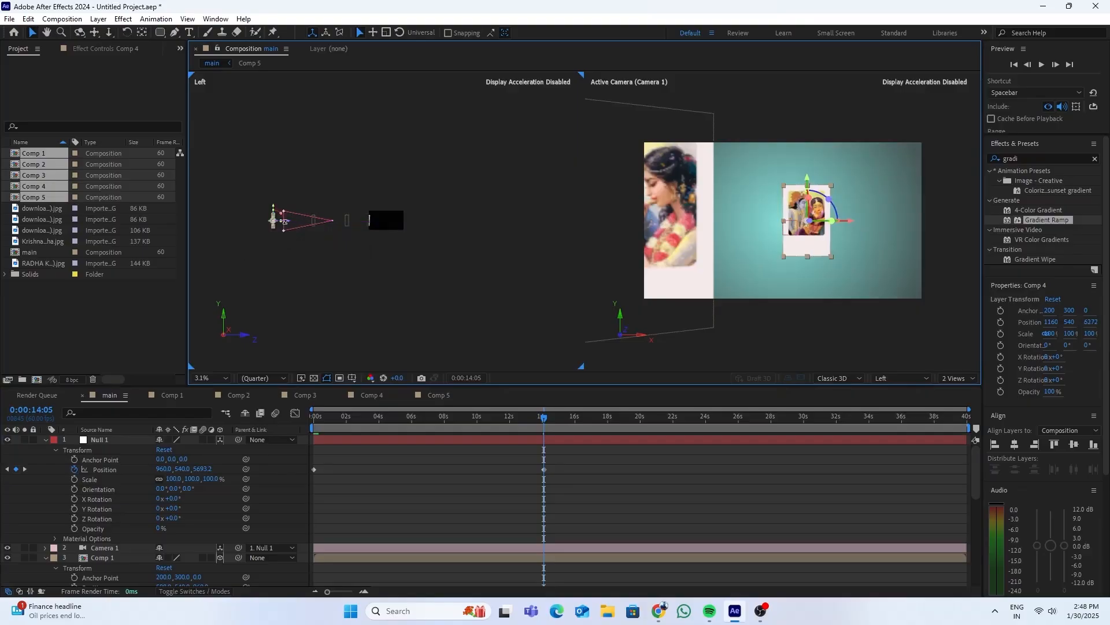
pyautogui.moveTo(855, 224); pyautogui.dragTo(895, 227)
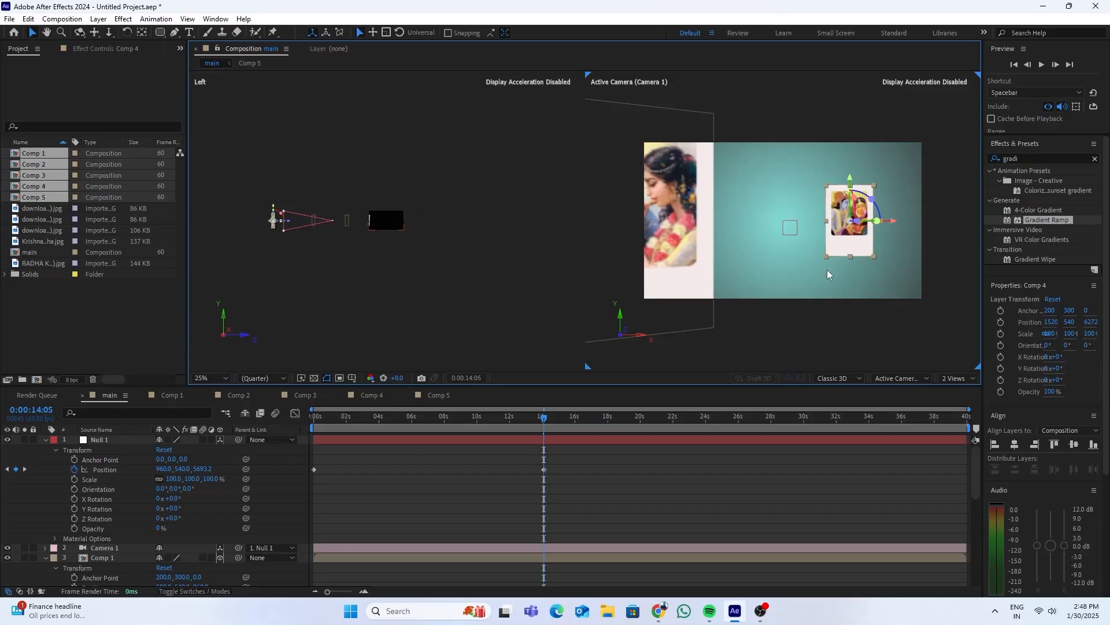
# Set Comp 3's Y rotation to -30°
pyautogui.scroll(-3, 96, 523)
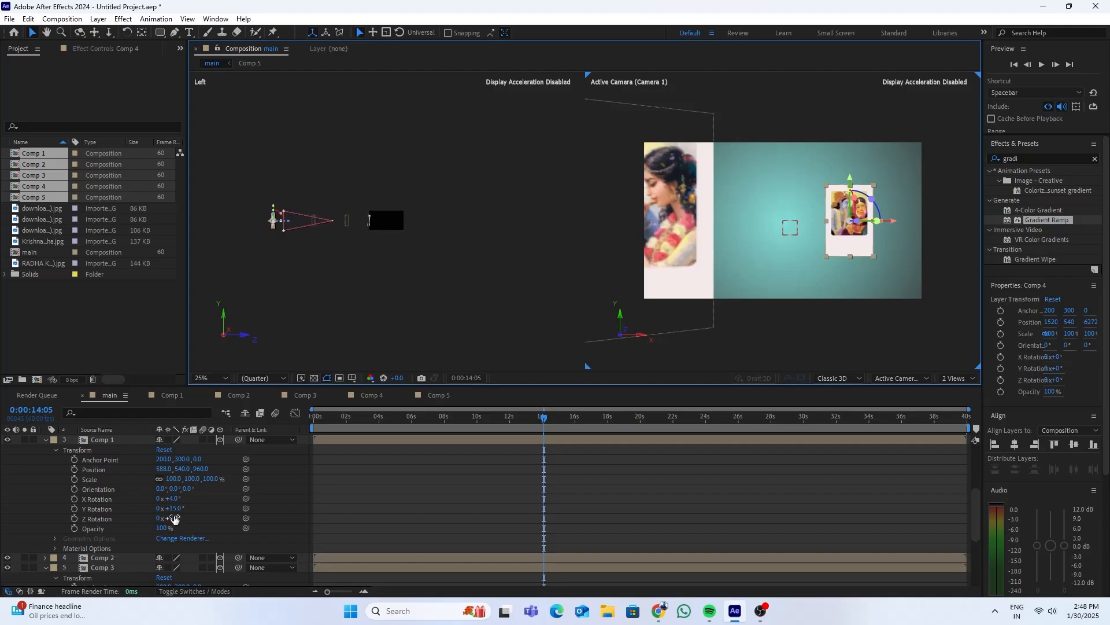
pyautogui.scroll(-3, 119, 524)
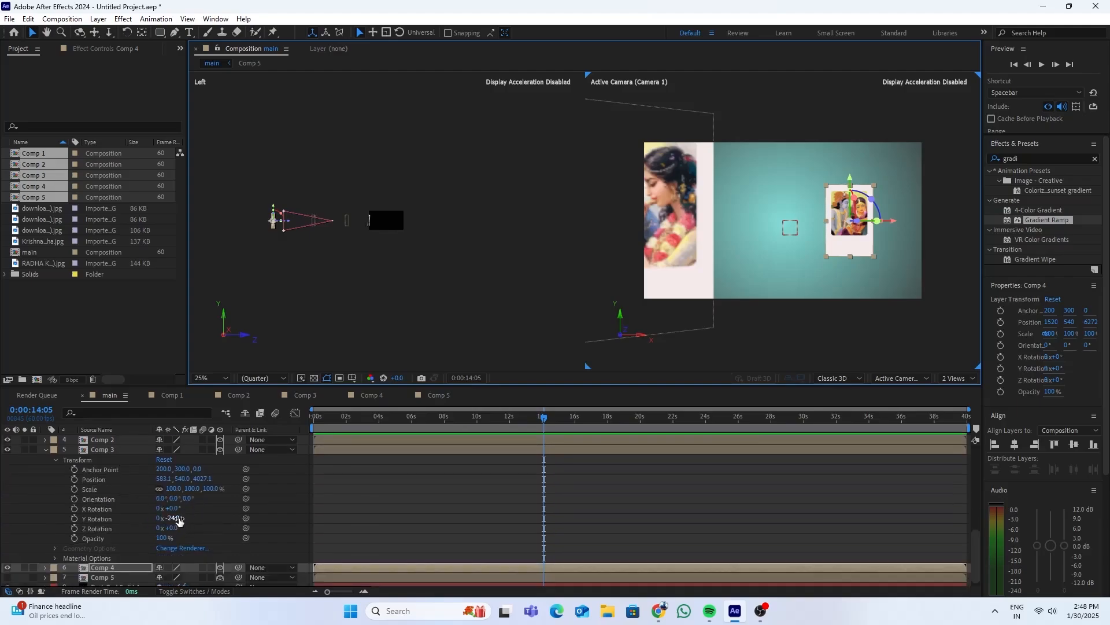
pyautogui.moveTo(179, 521); pyautogui.dragTo(177, 520)
# Expand Comp 4's transform properties and set its Y rotation to 23°
pyautogui.scroll(-1, 134, 530)
pyautogui.click(45, 561)
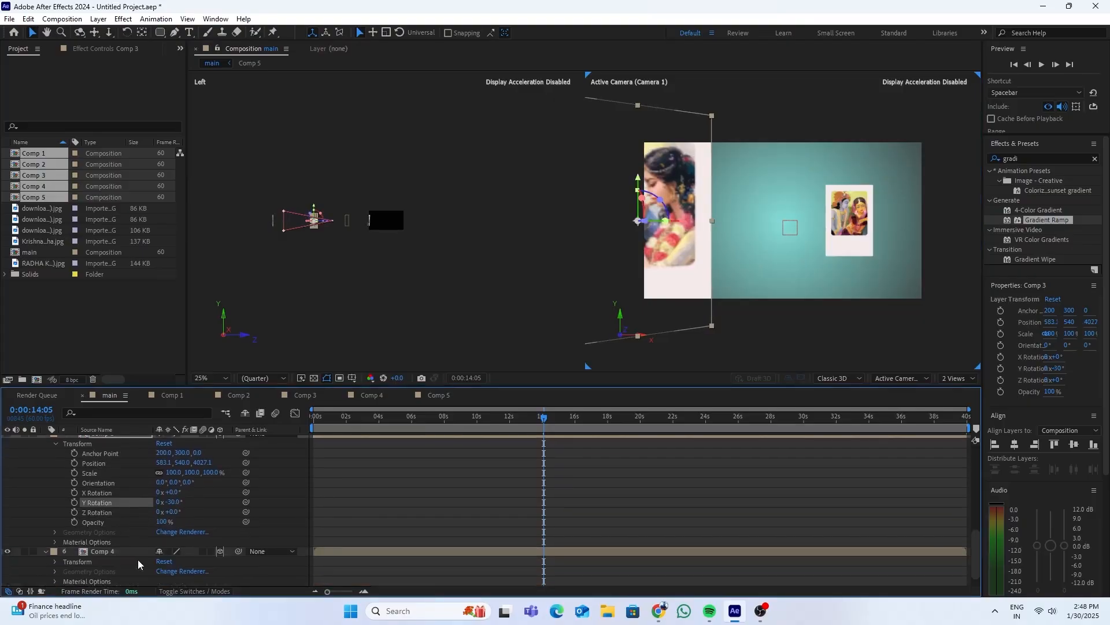
pyautogui.scroll(-3, 168, 561)
pyautogui.click(55, 542)
pyautogui.scroll(-3, 127, 552)
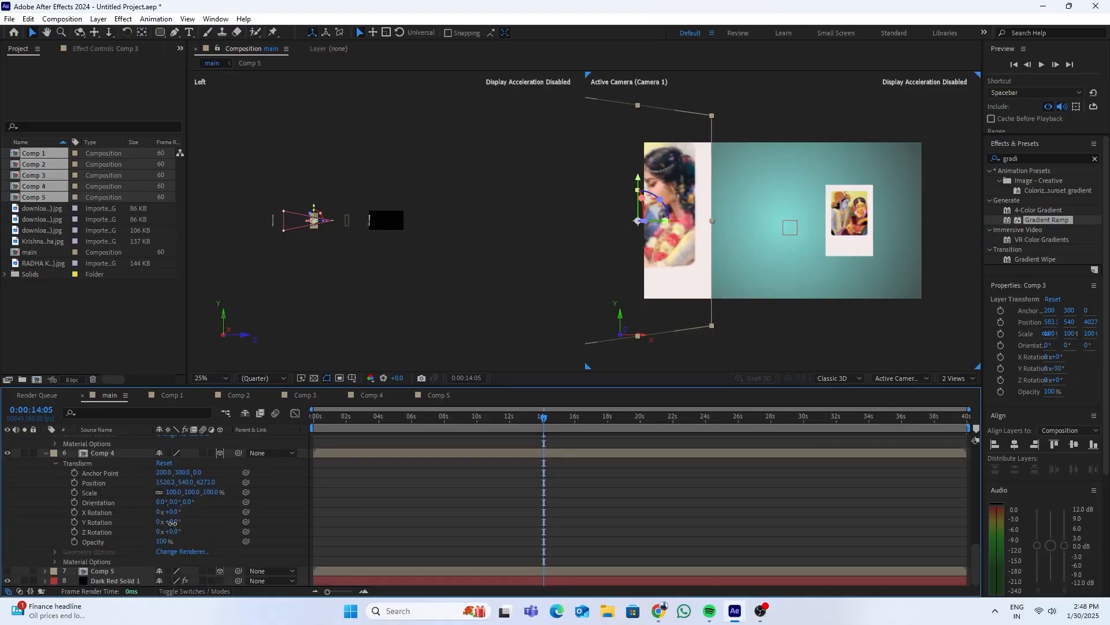
pyautogui.moveTo(171, 522); pyautogui.dragTo(186, 522)
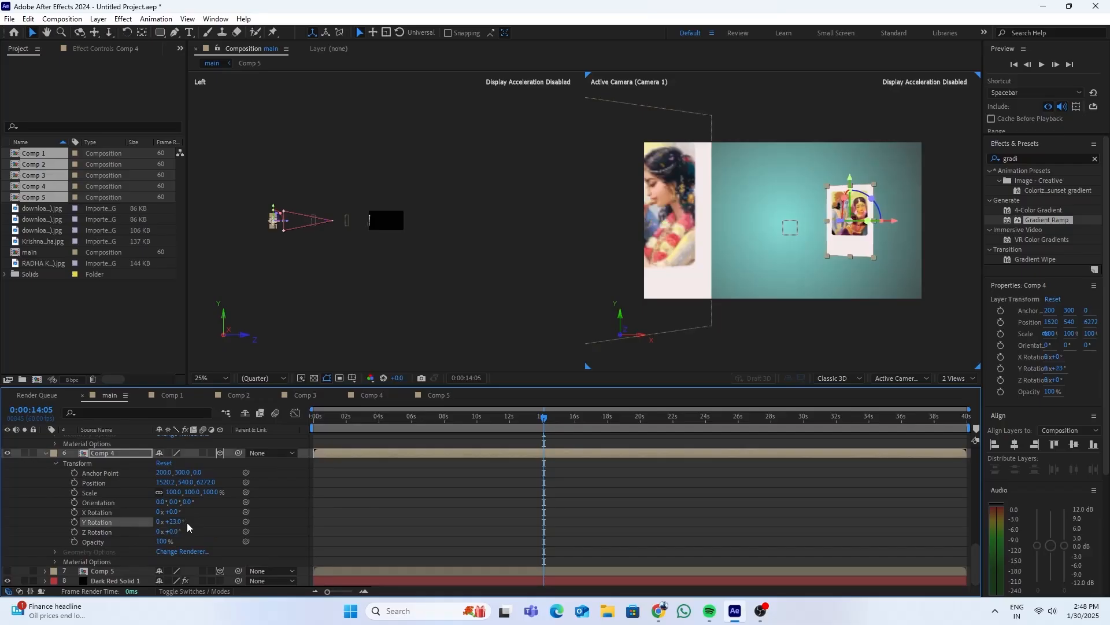
# Collapse the expanded properties of all layers and scrub from the start to 0:00:03:07 to preview the camera move
pyautogui.moveTo(544, 426); pyautogui.dragTo(296, 442)
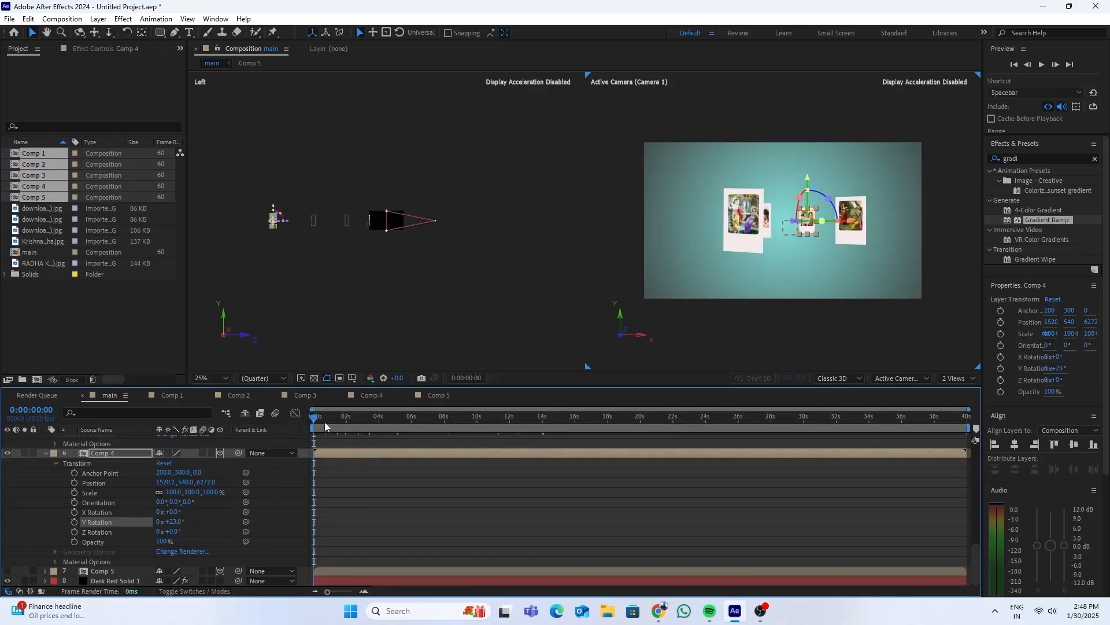
pyautogui.click(46, 454)
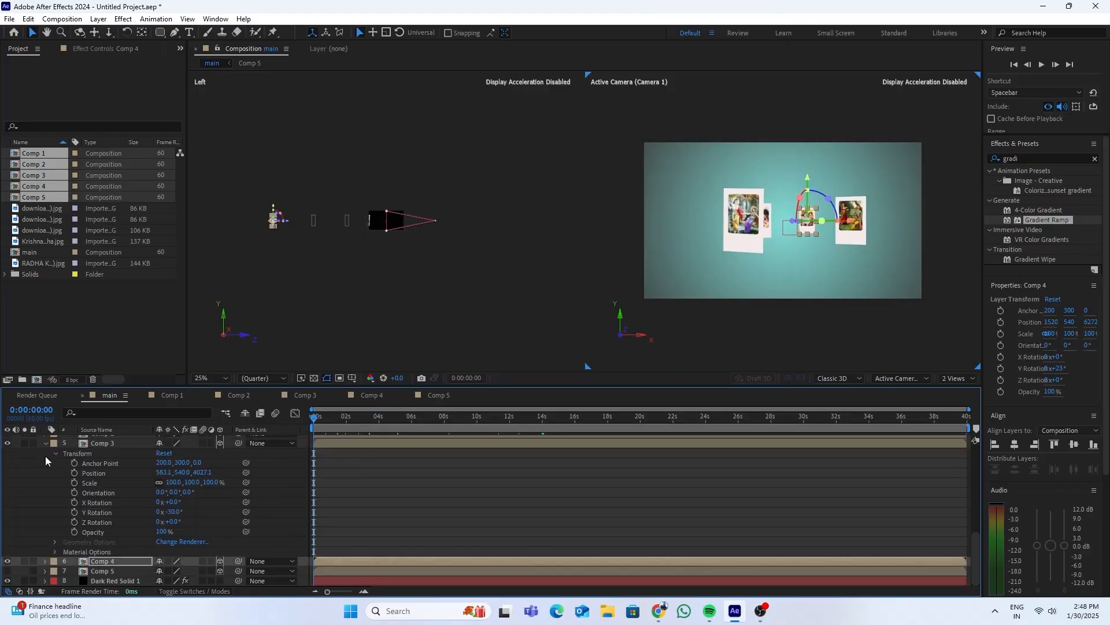
pyautogui.scroll(5, 40, 463)
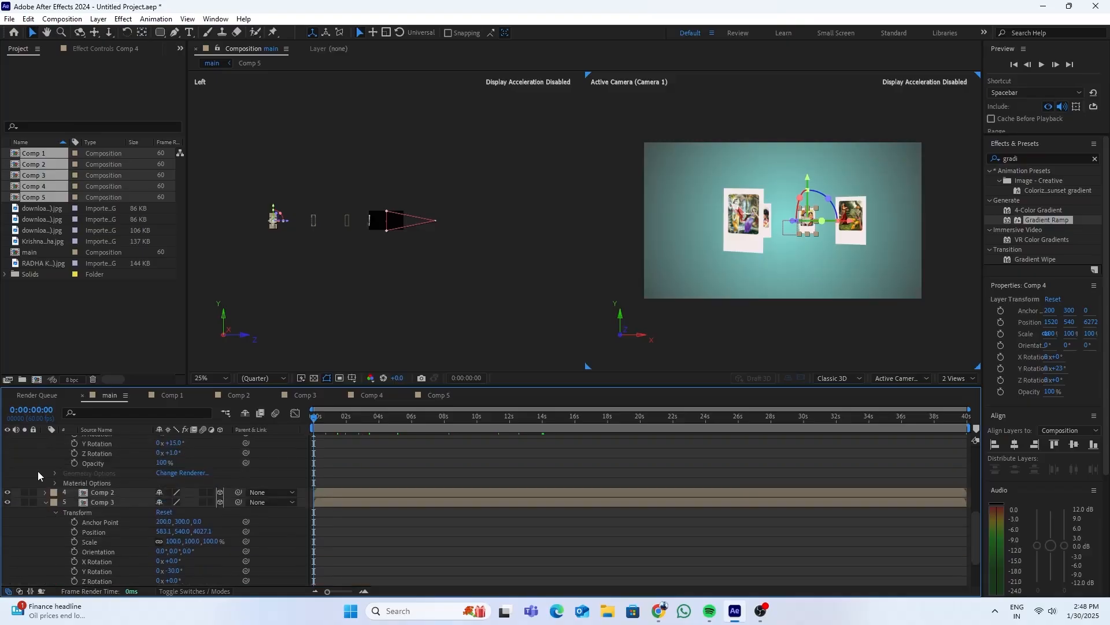
pyautogui.click(45, 503)
pyautogui.scroll(4, 41, 494)
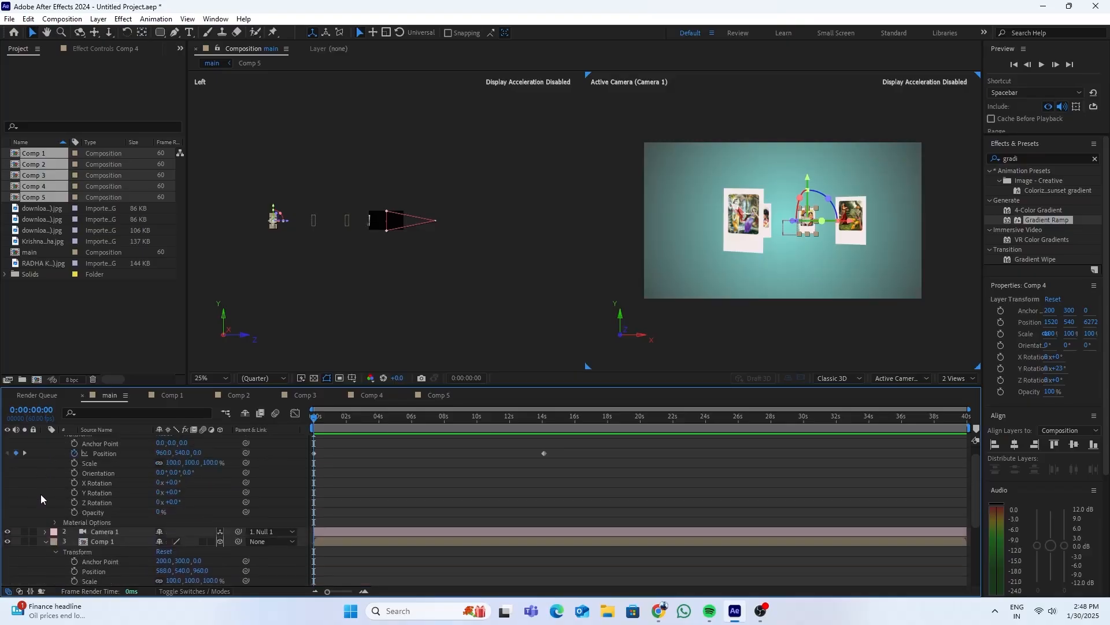
pyautogui.click(45, 542)
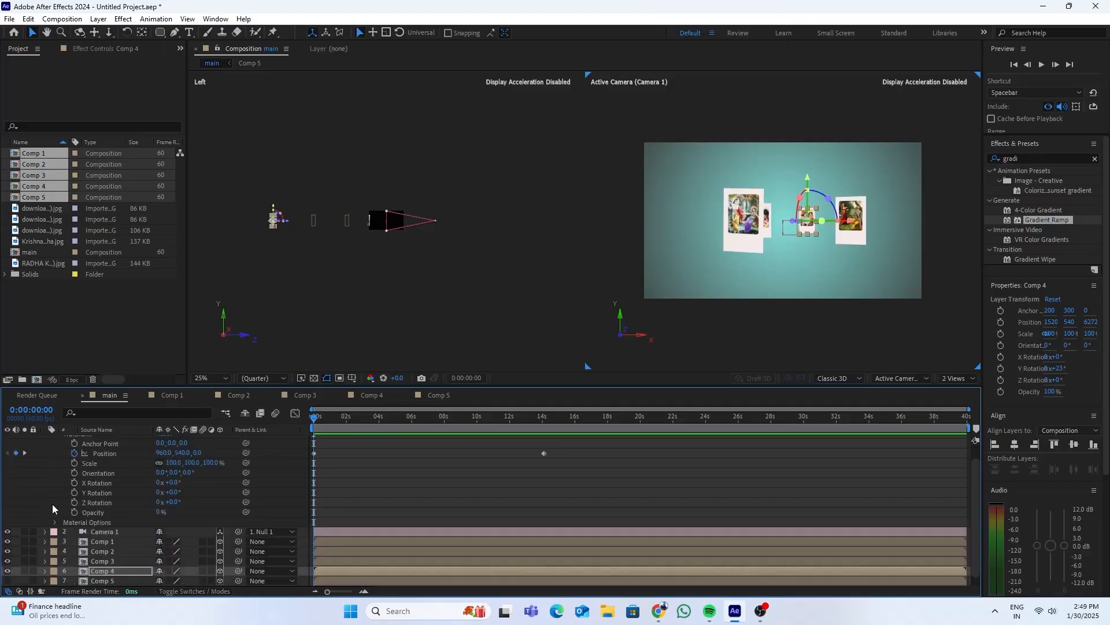
pyautogui.scroll(1, 60, 467)
pyautogui.click(55, 450)
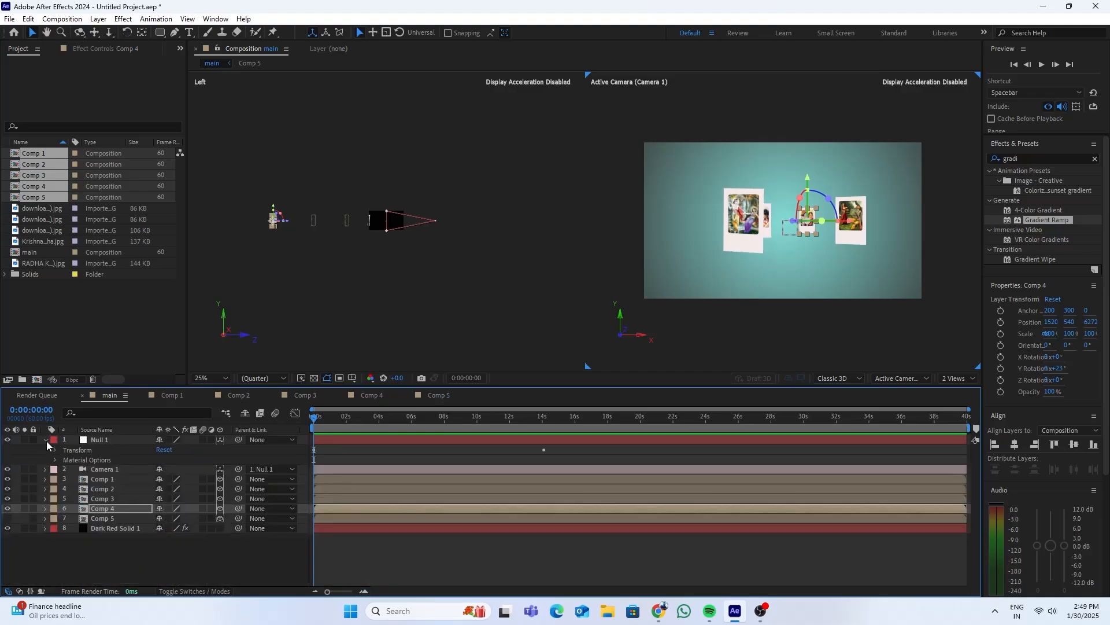
pyautogui.click(45, 440)
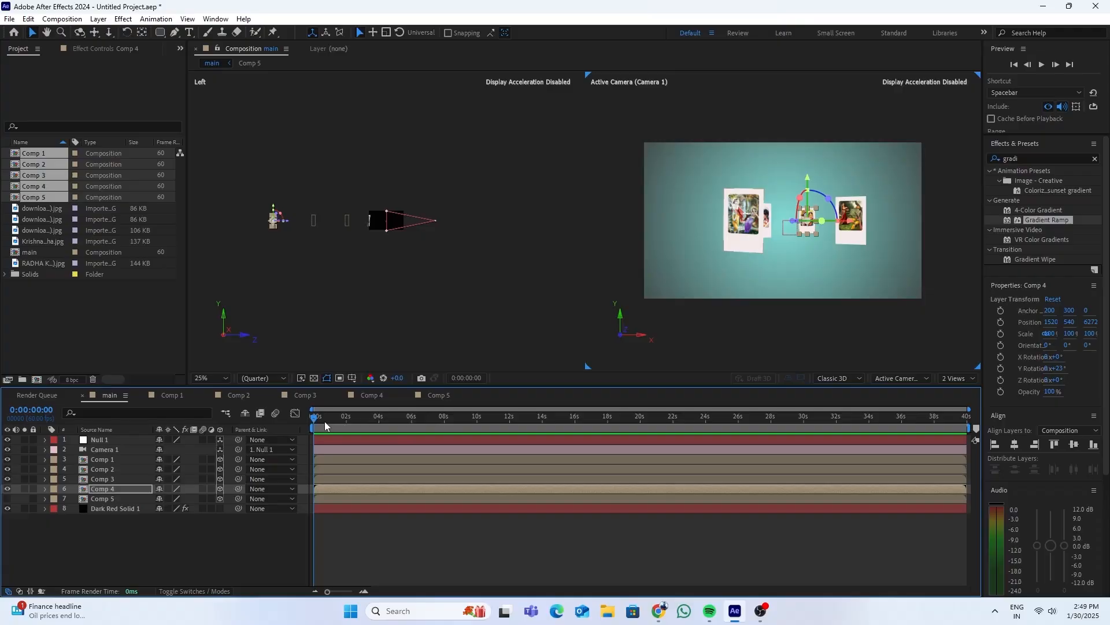
pyautogui.moveTo(315, 417); pyautogui.dragTo(366, 420)
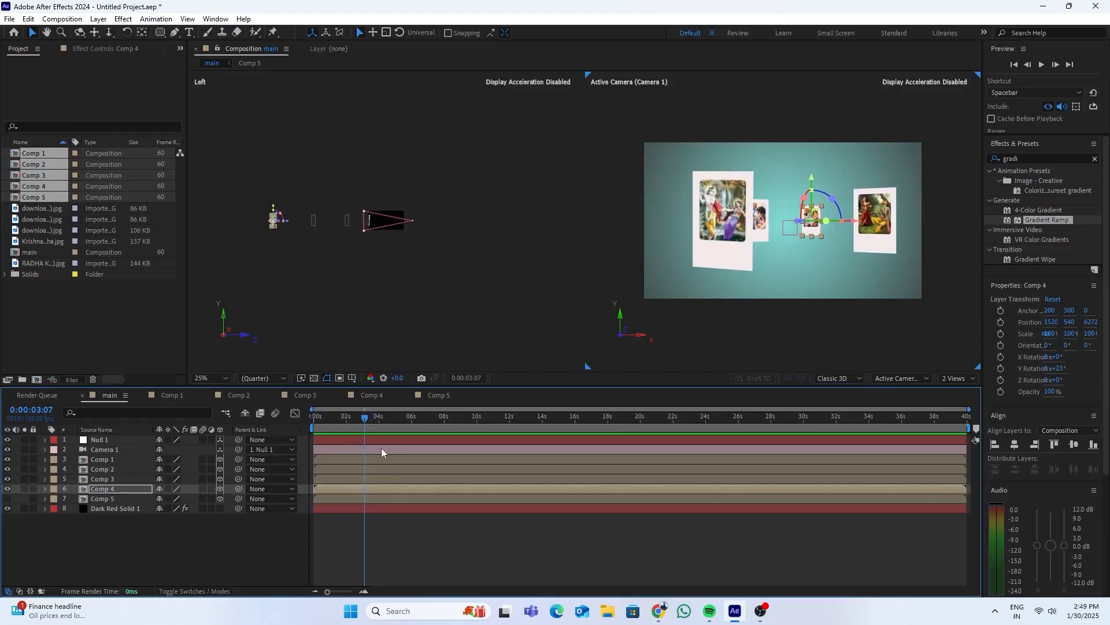
# Reveal Null 1's Position and keyframe its X value at 803 at 0:00:03:07 and 625.5 at 0:00:04:02
pyautogui.click(115, 438)
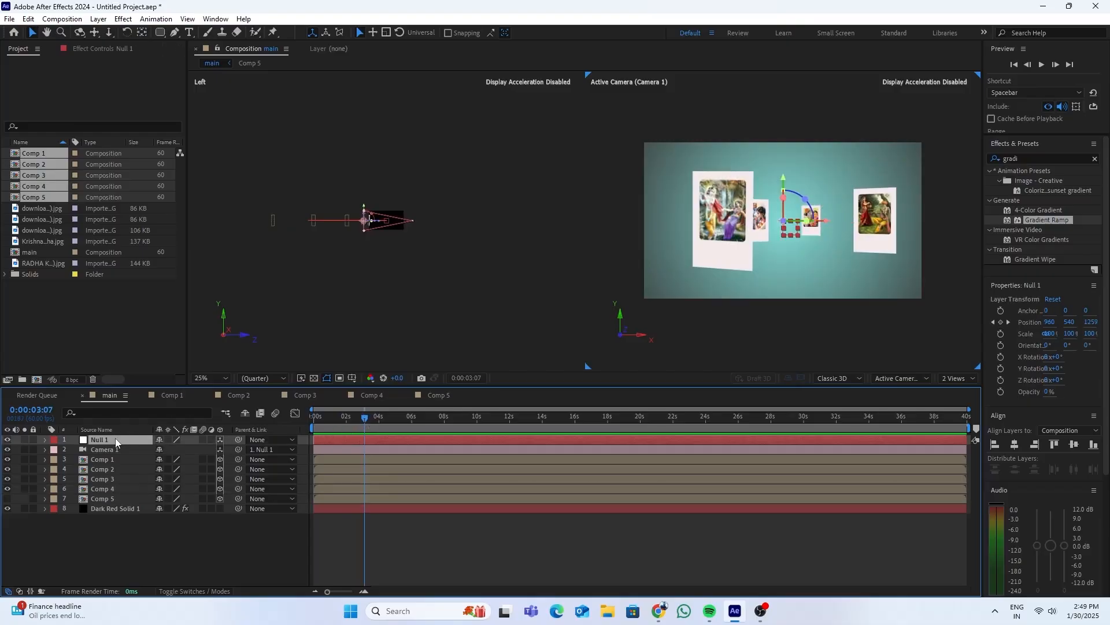
pyautogui.press('p')
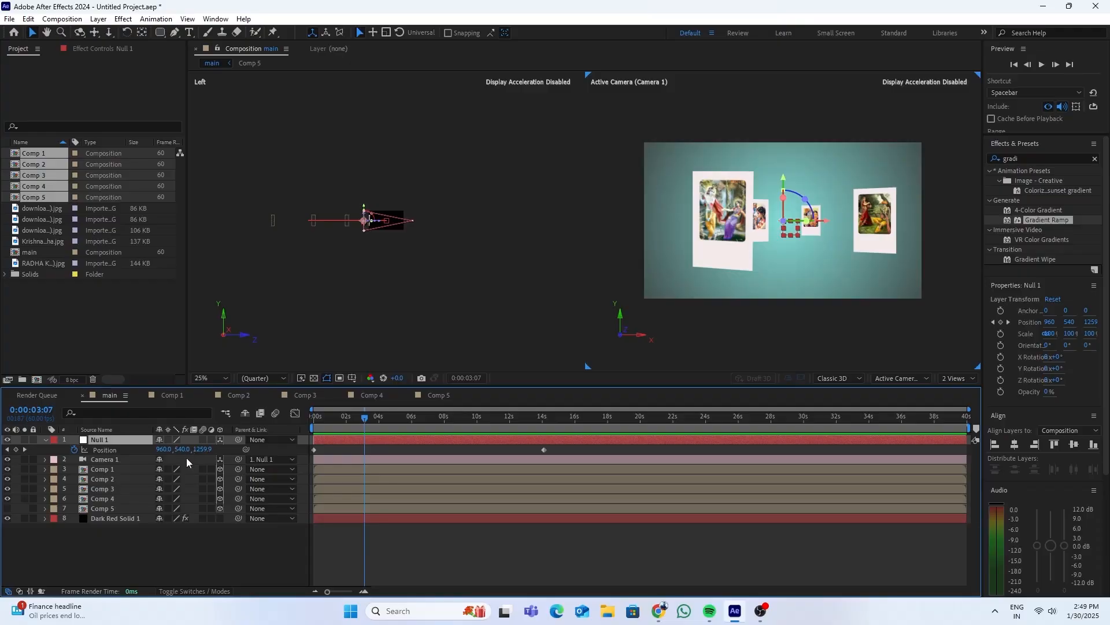
pyautogui.moveTo(164, 449); pyautogui.dragTo(79, 450)
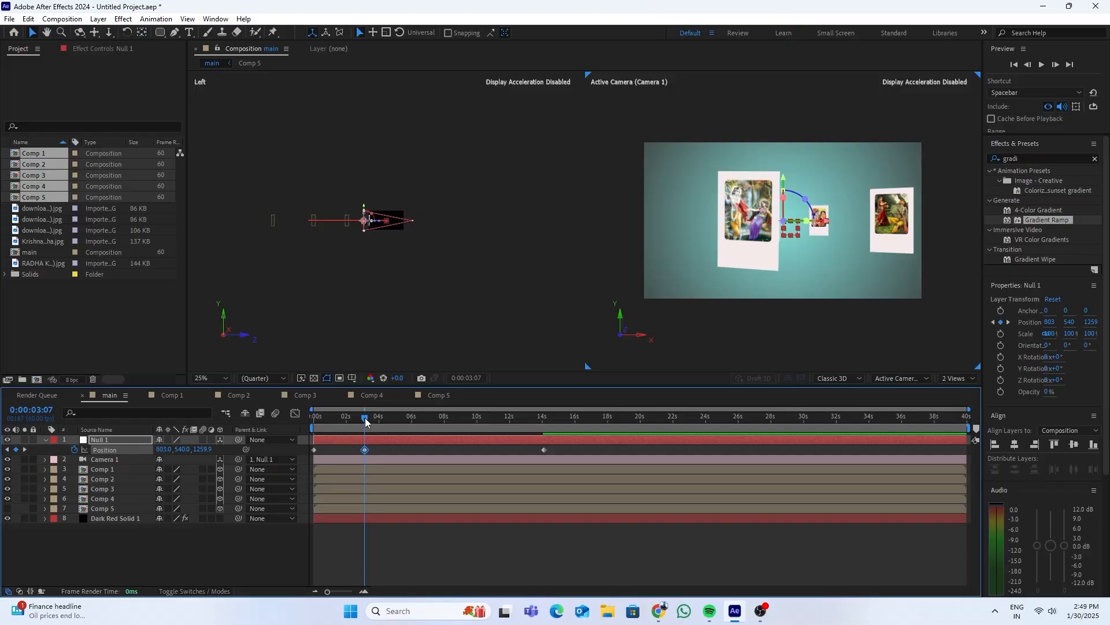
pyautogui.moveTo(365, 420); pyautogui.dragTo(382, 455)
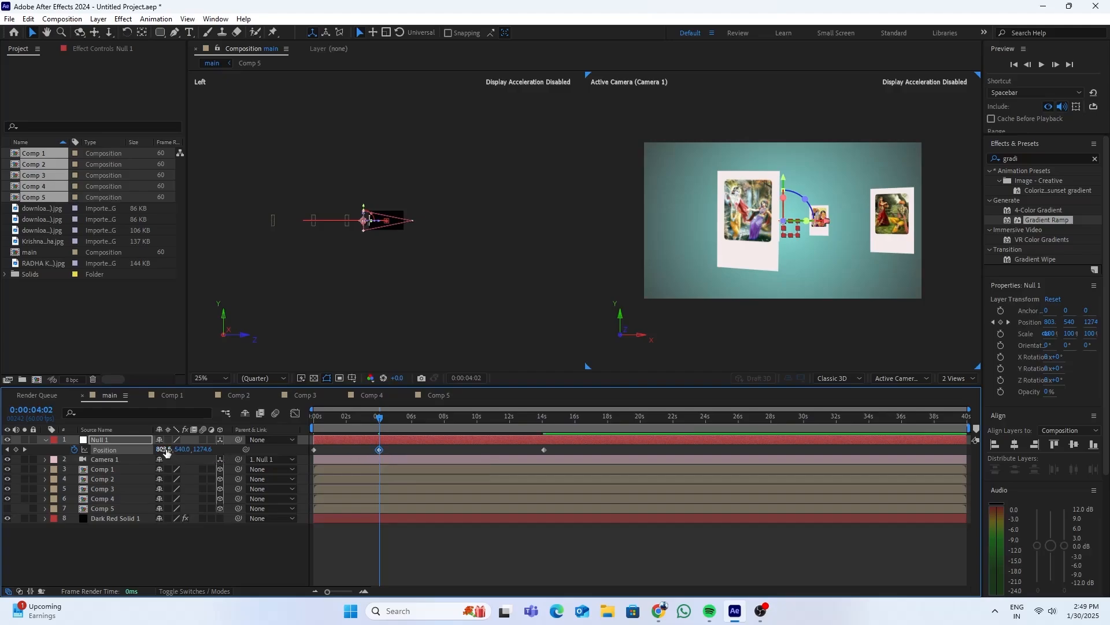
pyautogui.moveTo(161, 449); pyautogui.dragTo(122, 450)
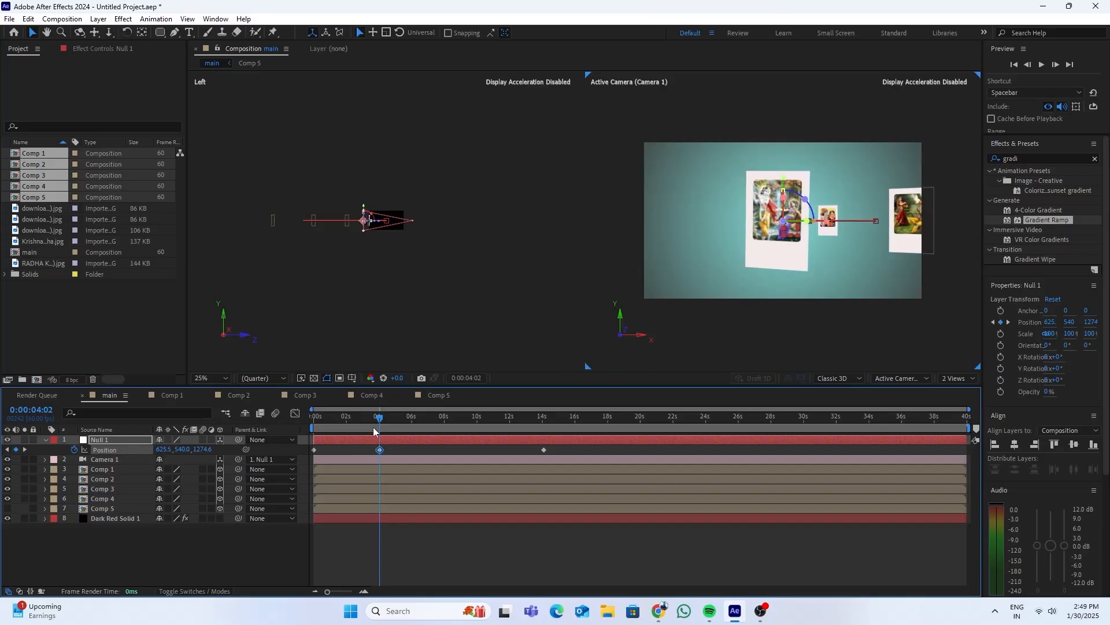
# Keyframe Null 1's position at 0:00:05:53 with X about 1687 and Z about 2281
pyautogui.moveTo(379, 416); pyautogui.dragTo(411, 418)
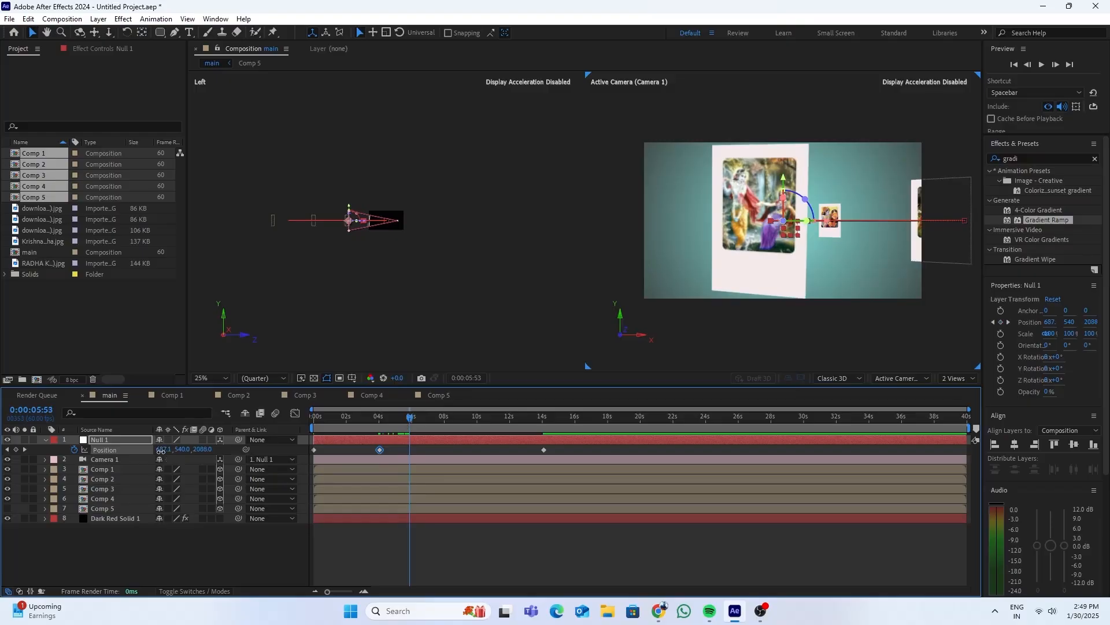
pyautogui.moveTo(161, 450); pyautogui.dragTo(684, 473)
pyautogui.moveTo(206, 450); pyautogui.dragTo(347, 451)
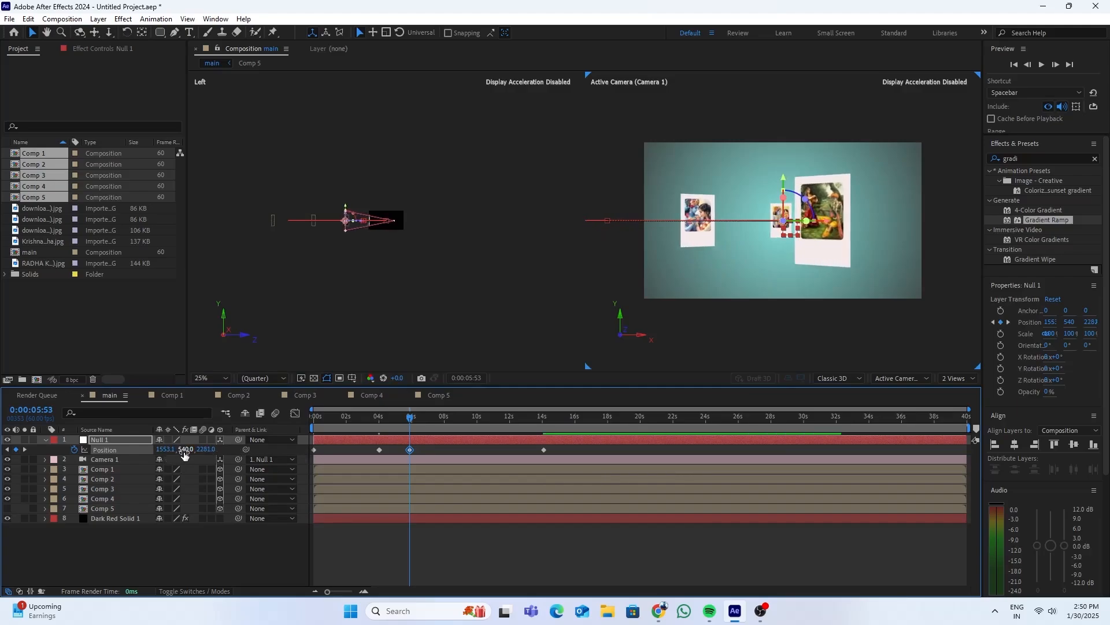
pyautogui.moveTo(183, 450); pyautogui.dragTo(244, 450)
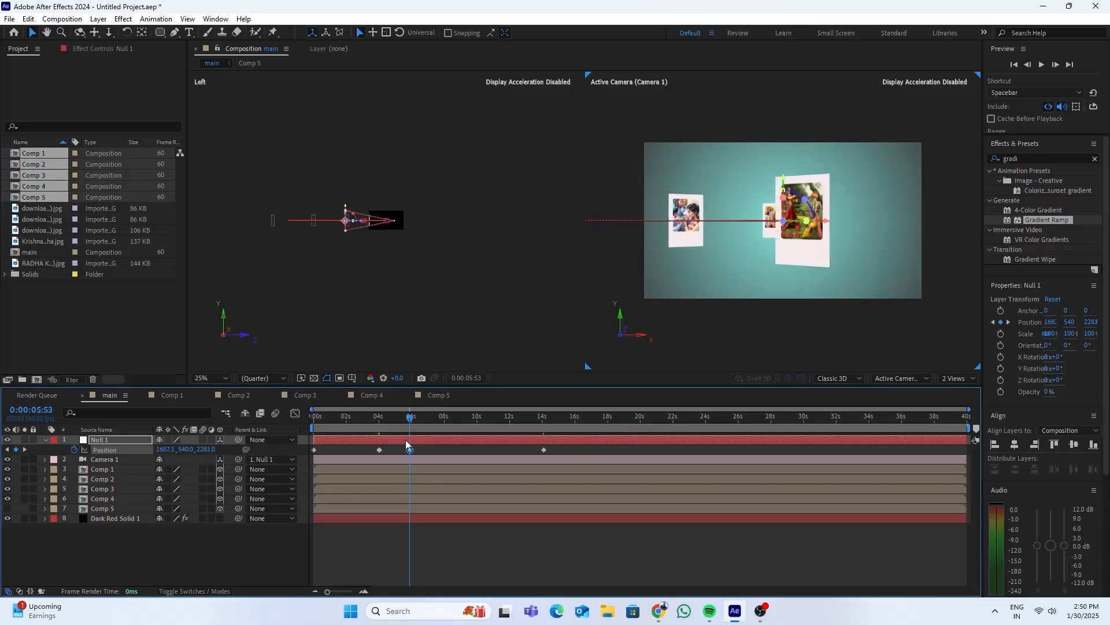
# Keyframe Null 1's position at 0:00:08:08 to about 562.6, 518, 4359.3
pyautogui.moveTo(411, 419); pyautogui.dragTo(447, 424)
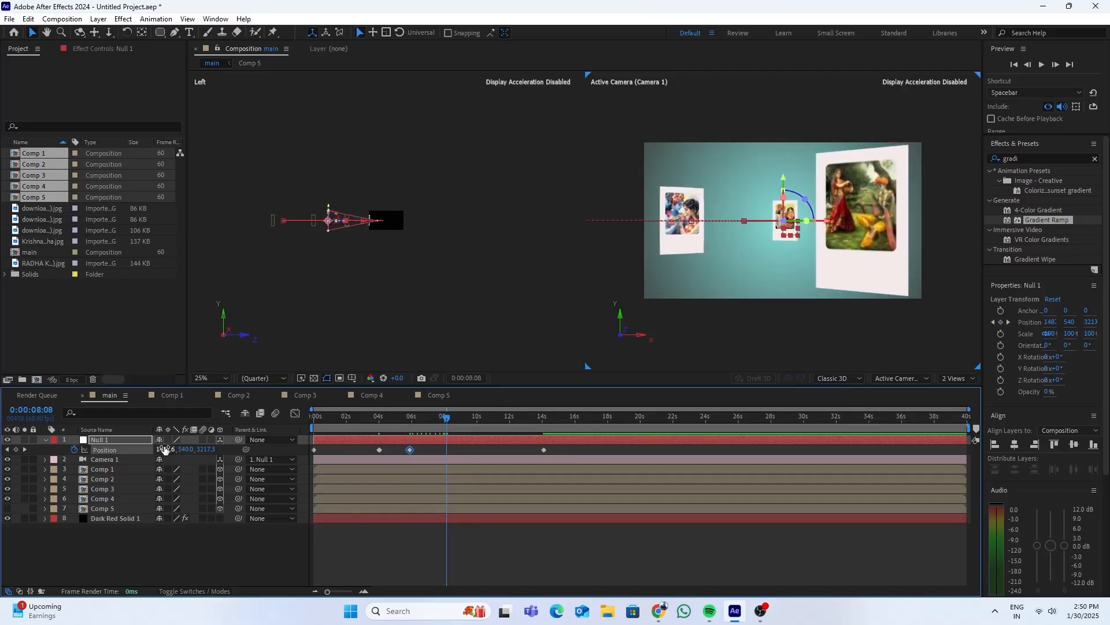
pyautogui.moveTo(165, 450); pyautogui.dragTo(3, 459)
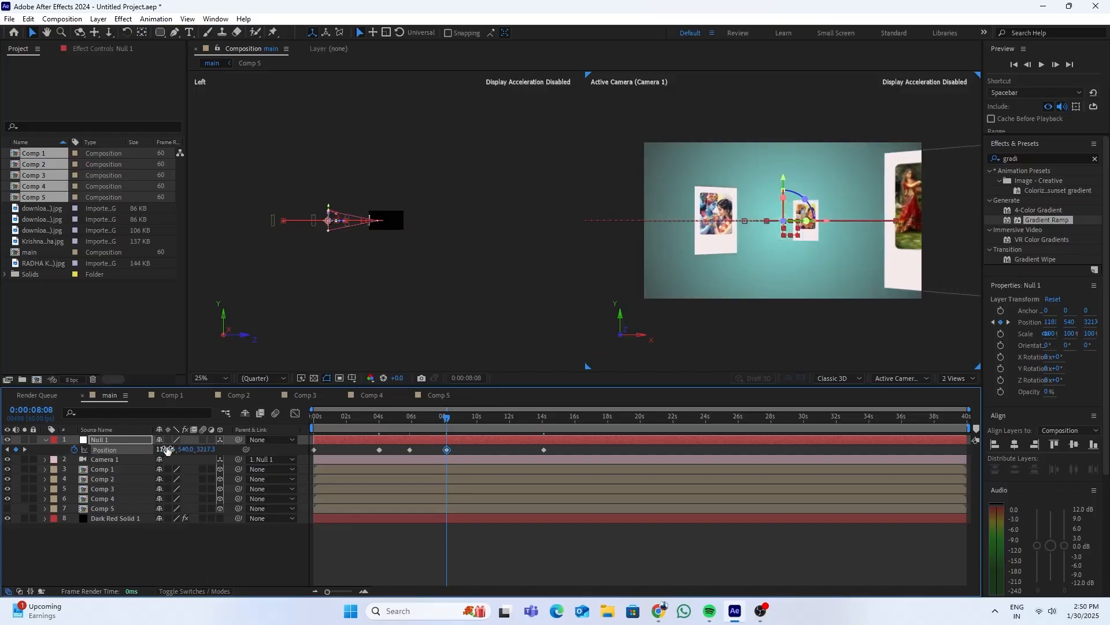
pyautogui.moveTo(167, 450); pyautogui.dragTo(393, 487)
pyautogui.moveTo(198, 454); pyautogui.dragTo(430, 456)
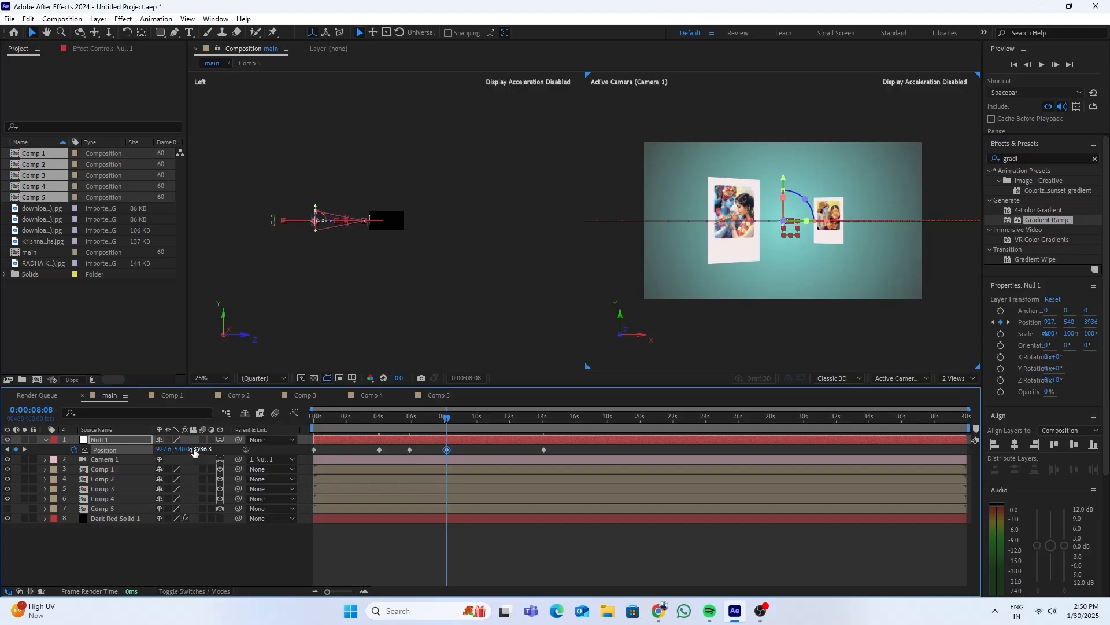
pyautogui.moveTo(195, 452); pyautogui.dragTo(355, 454)
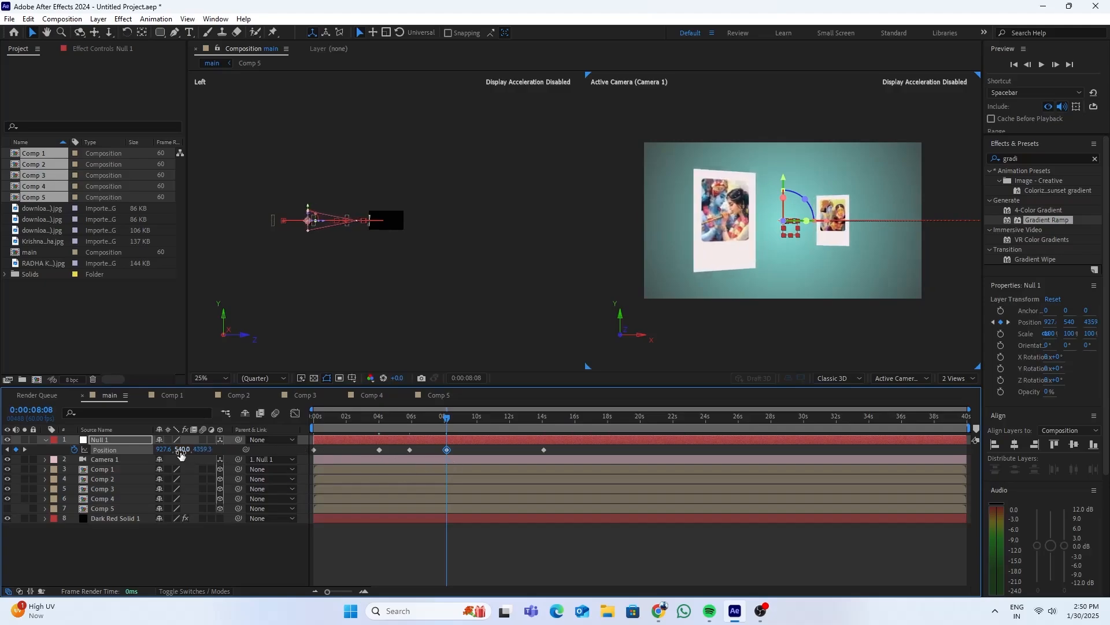
pyautogui.moveTo(182, 449); pyautogui.dragTo(164, 454)
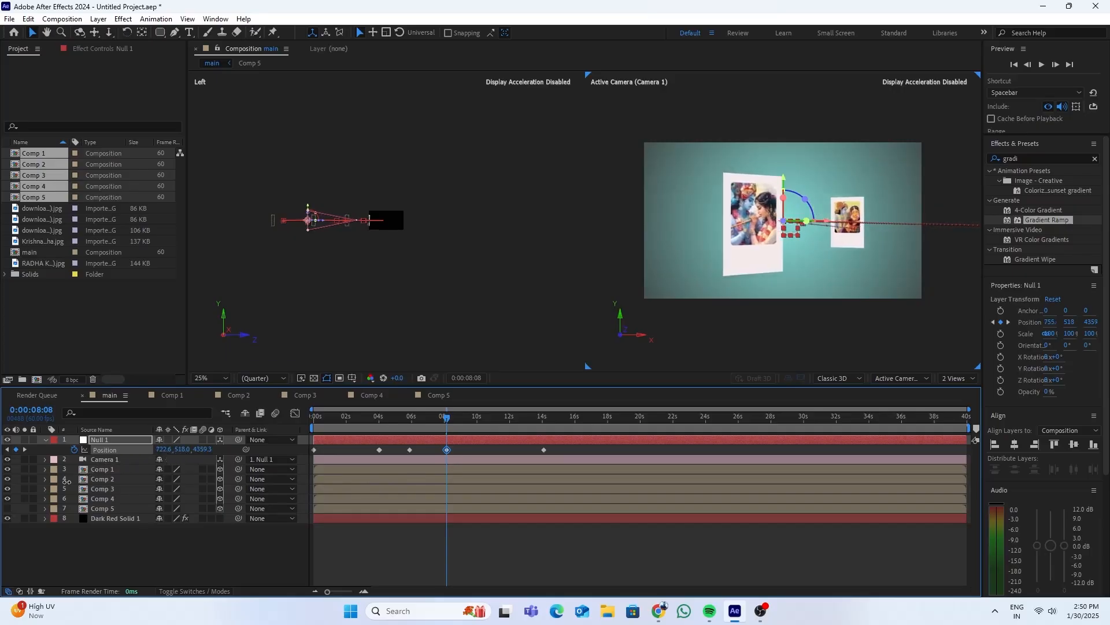
pyautogui.moveTo(67, 481); pyautogui.dragTo(4, 506)
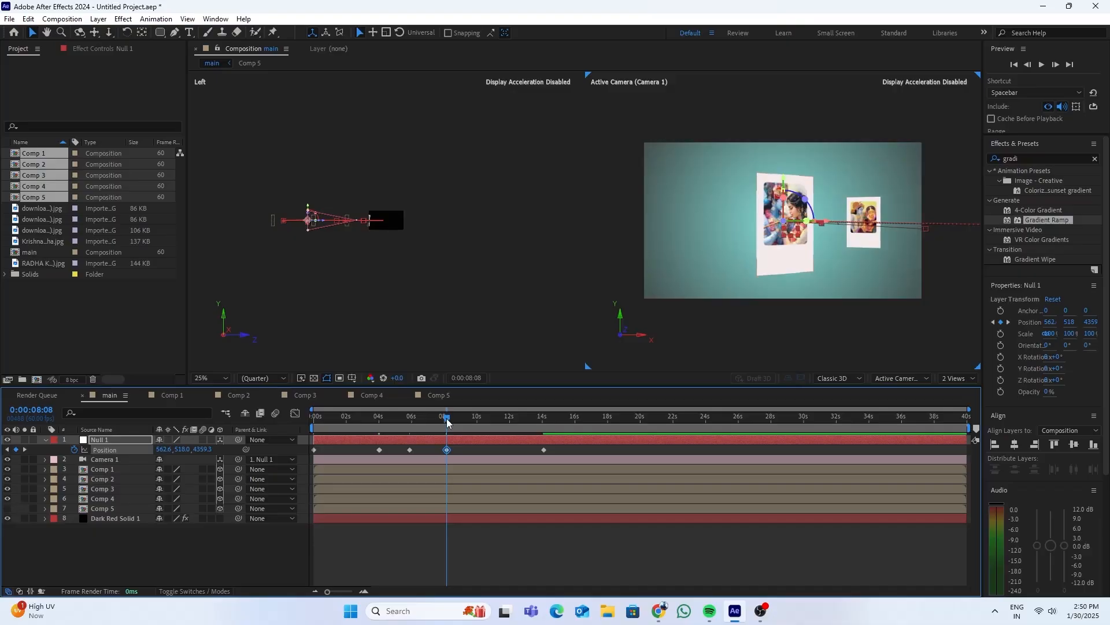
# Keyframe Null 1's position at 0:00:11:20 with X about 1459 and Z about 7040
pyautogui.moveTo(447, 422); pyautogui.dragTo(501, 424)
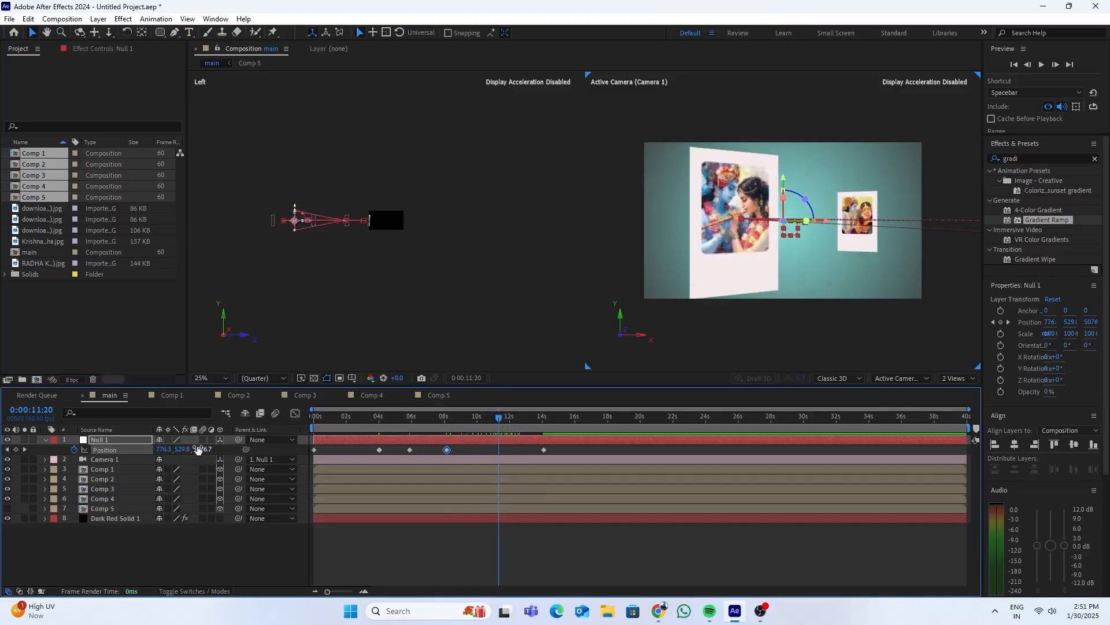
pyautogui.moveTo(200, 448); pyautogui.dragTo(389, 461)
pyautogui.moveTo(198, 450); pyautogui.dragTo(465, 450)
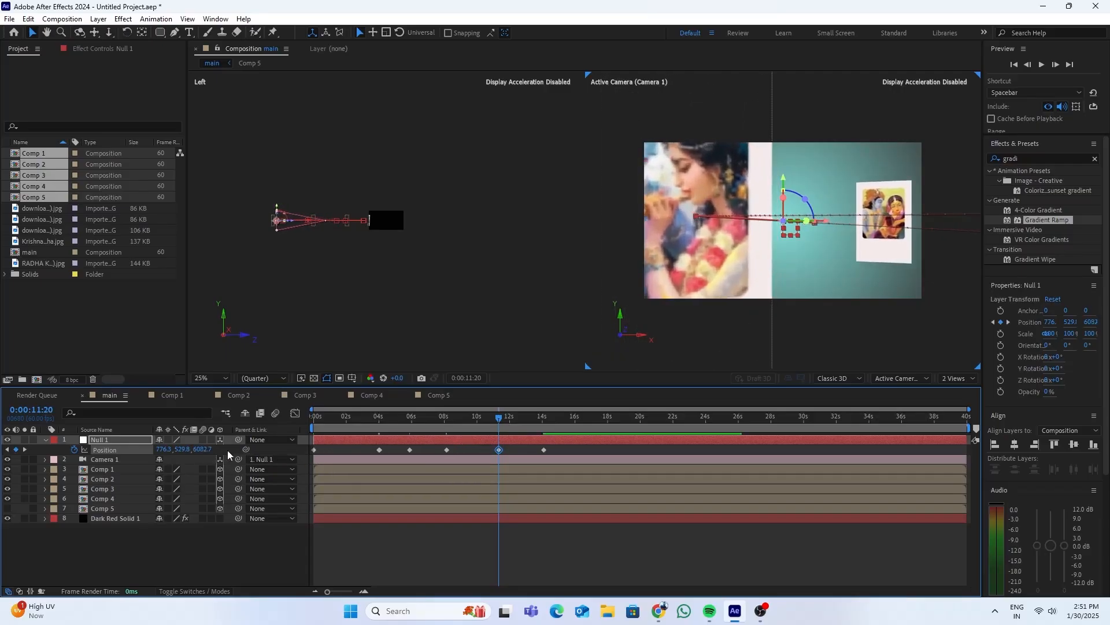
pyautogui.moveTo(165, 449); pyautogui.dragTo(557, 462)
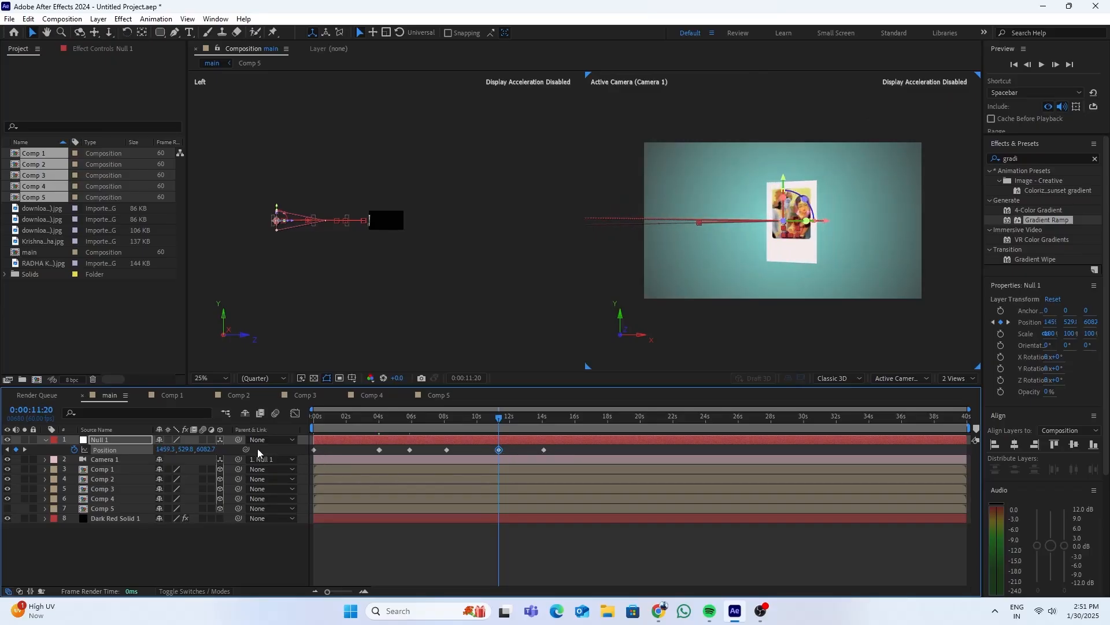
pyautogui.moveTo(210, 452); pyautogui.dragTo(472, 434)
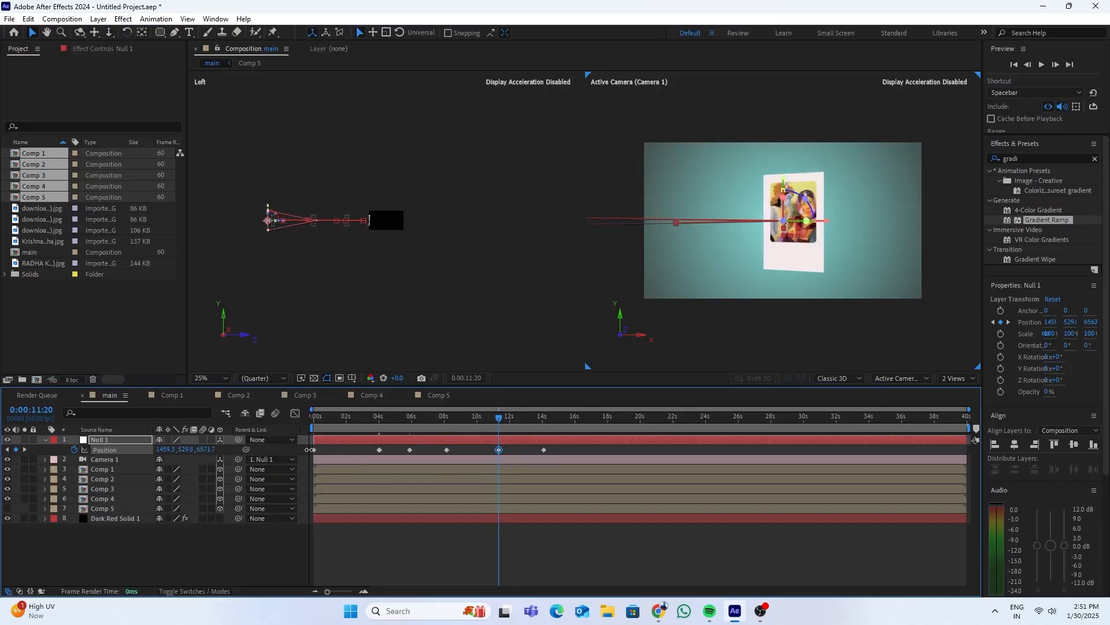
# Preview the null-driven camera move from the start of the composition to past its last keyframe
pyautogui.moveTo(310, 449)
pyautogui.mouseDown()
pyautogui.moveTo(473, 451)
pyautogui.moveTo(479, 426)
pyautogui.moveTo(293, 452)
pyautogui.mouseUp()
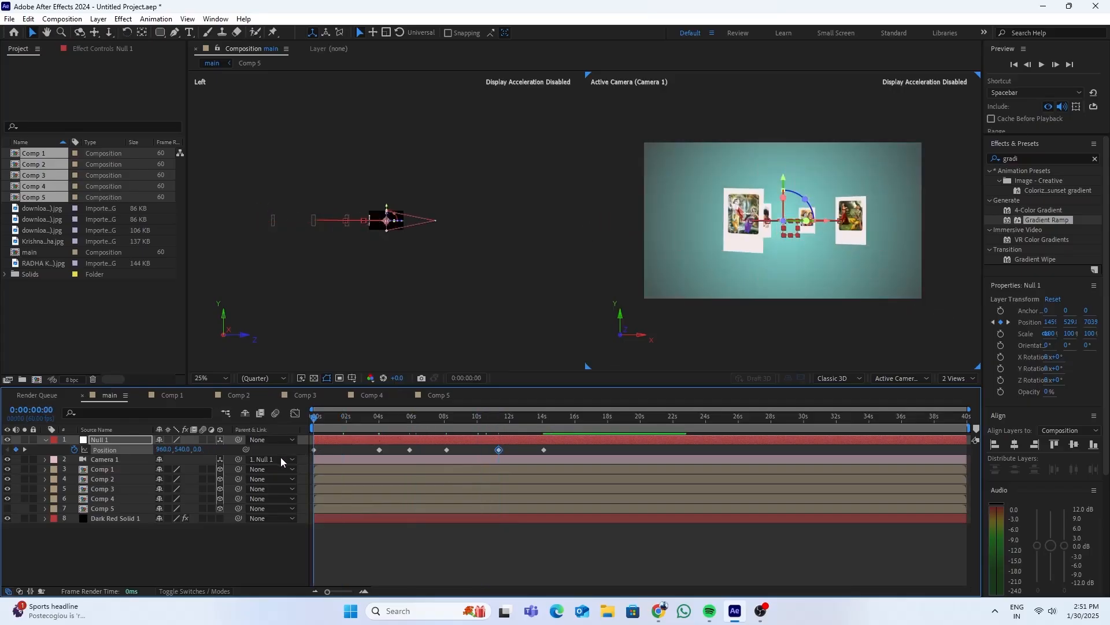
pyautogui.press('space')
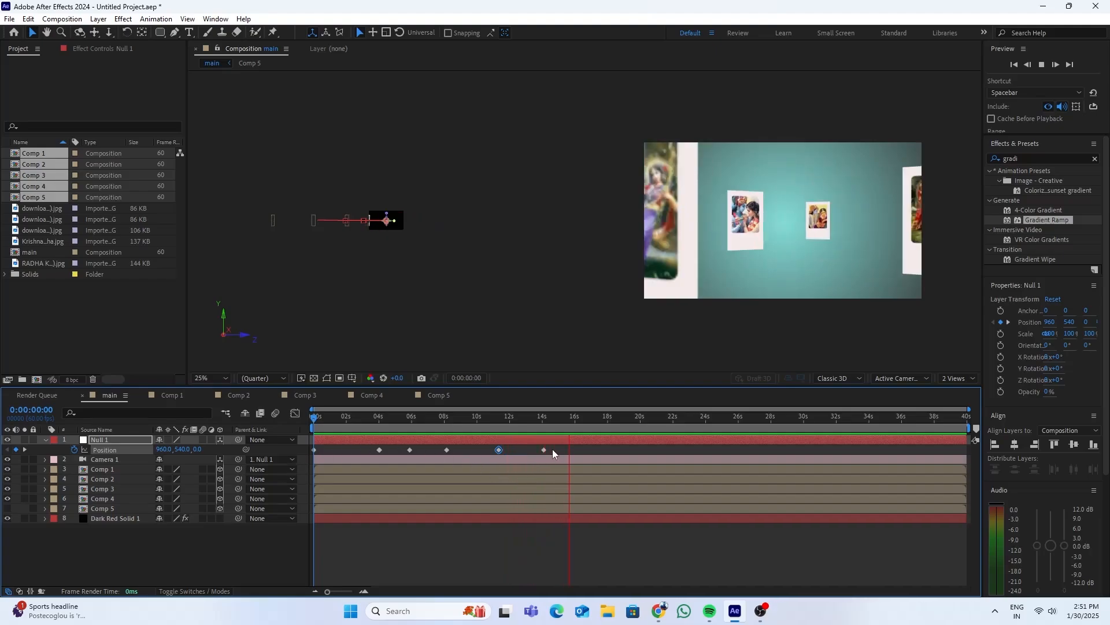
pyautogui.click(572, 428)
# Copy Null 1's first position keyframe (960, 540, 0) and paste it at 0:00:14:07
pyautogui.moveTo(551, 428); pyautogui.dragTo(543, 430)
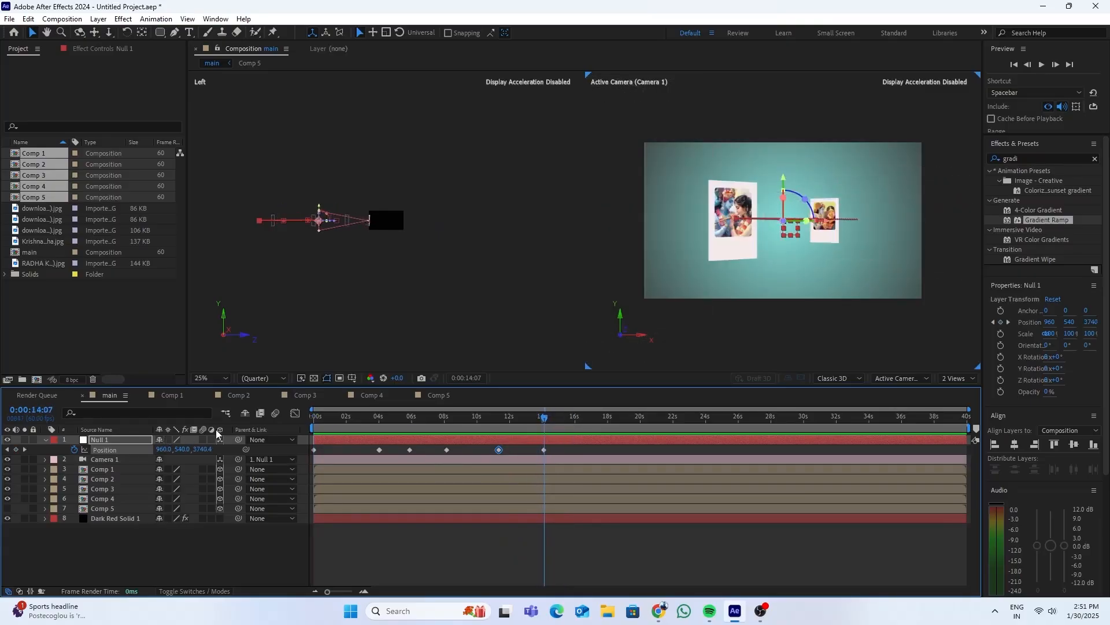
pyautogui.click(319, 454)
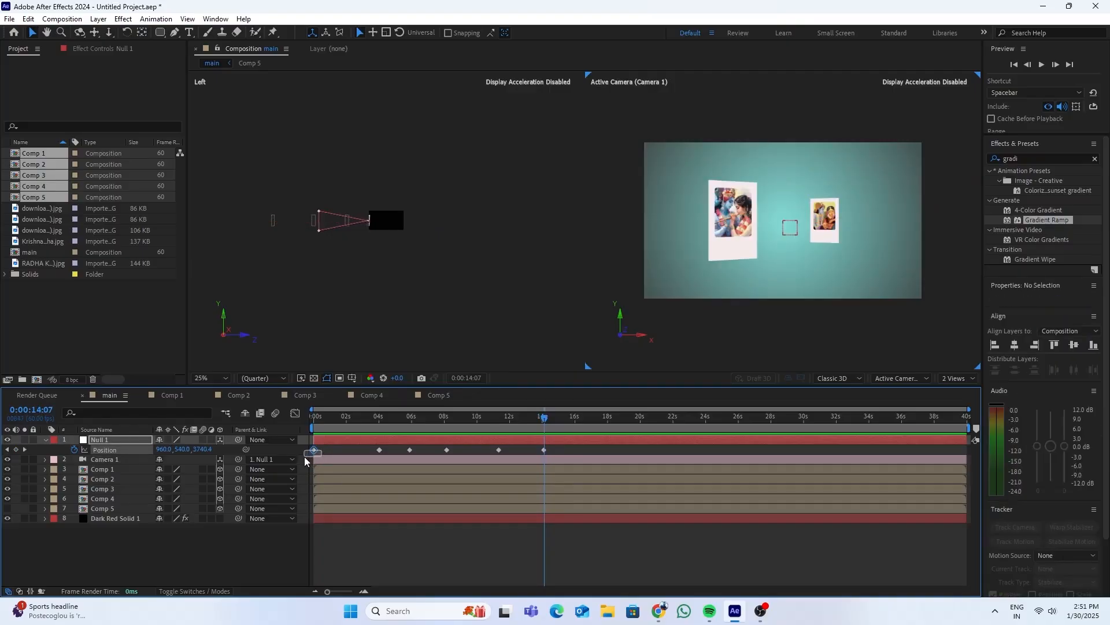
pyautogui.click(314, 450)
pyautogui.rightClick(314, 451)
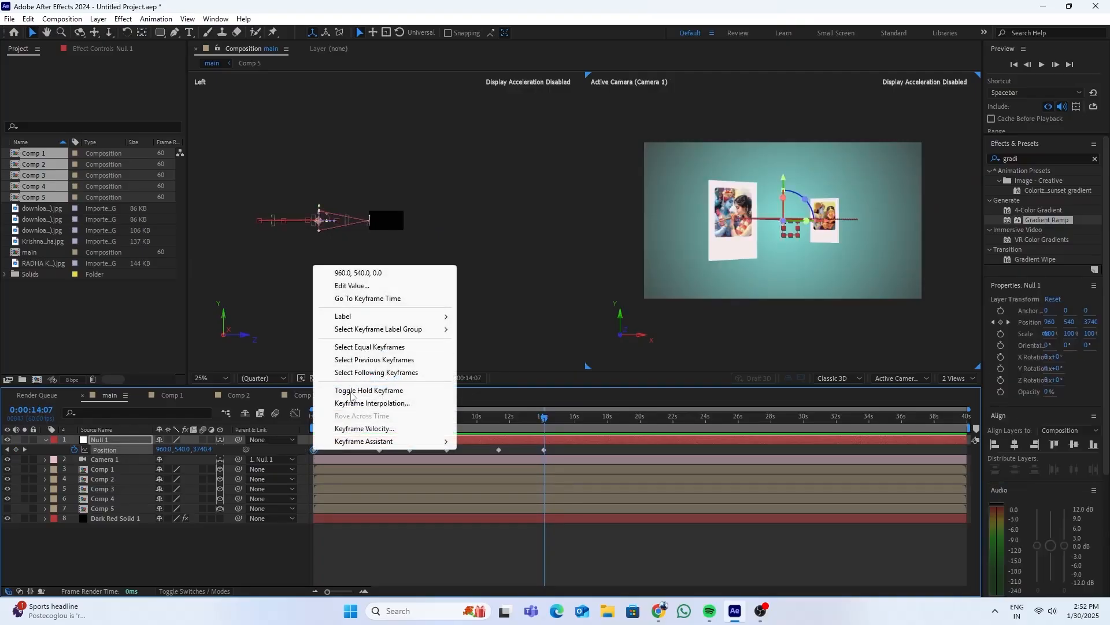
pyautogui.click(315, 451)
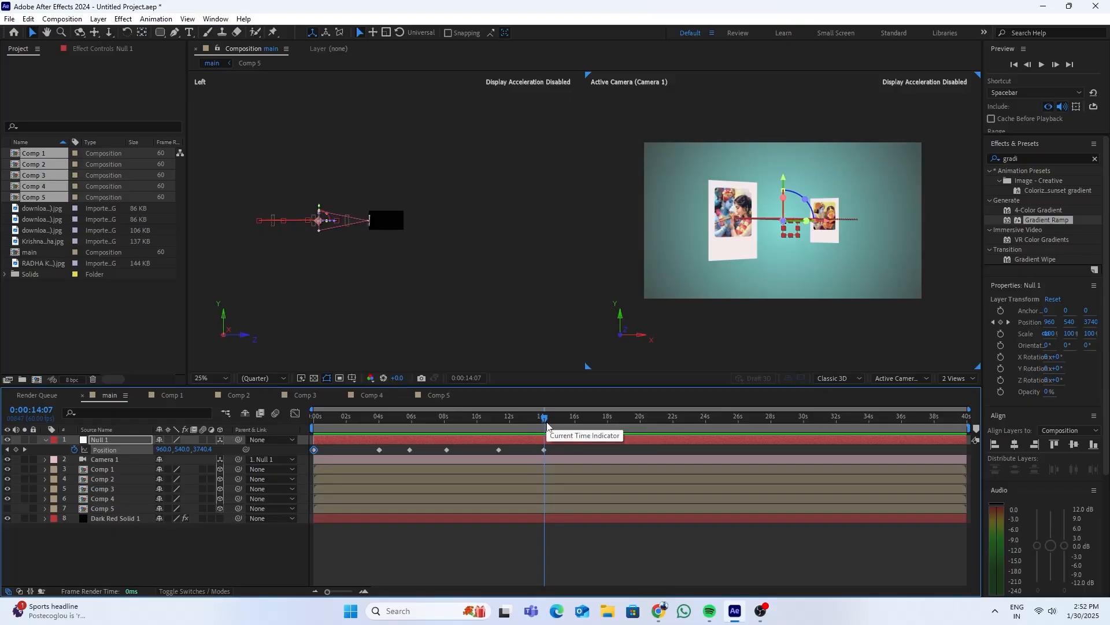
pyautogui.hotkey('ctrl', 'z')
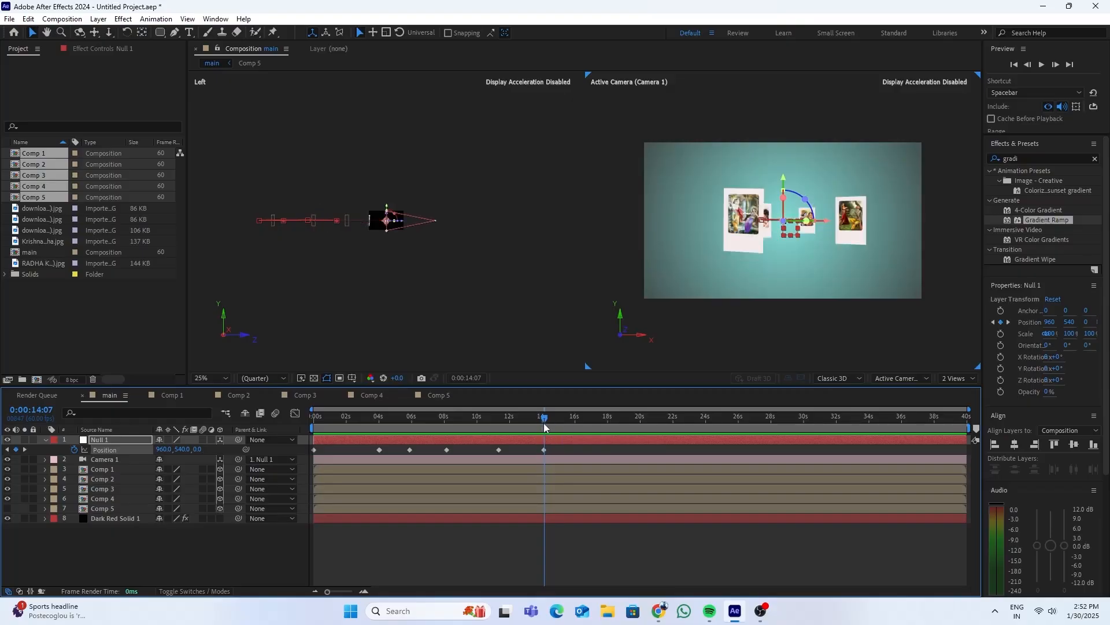
# Play the camera animation again from the start and check the frames around 0:00:13:21
pyautogui.moveTo(543, 420); pyautogui.dragTo(287, 484)
pyautogui.press('space')
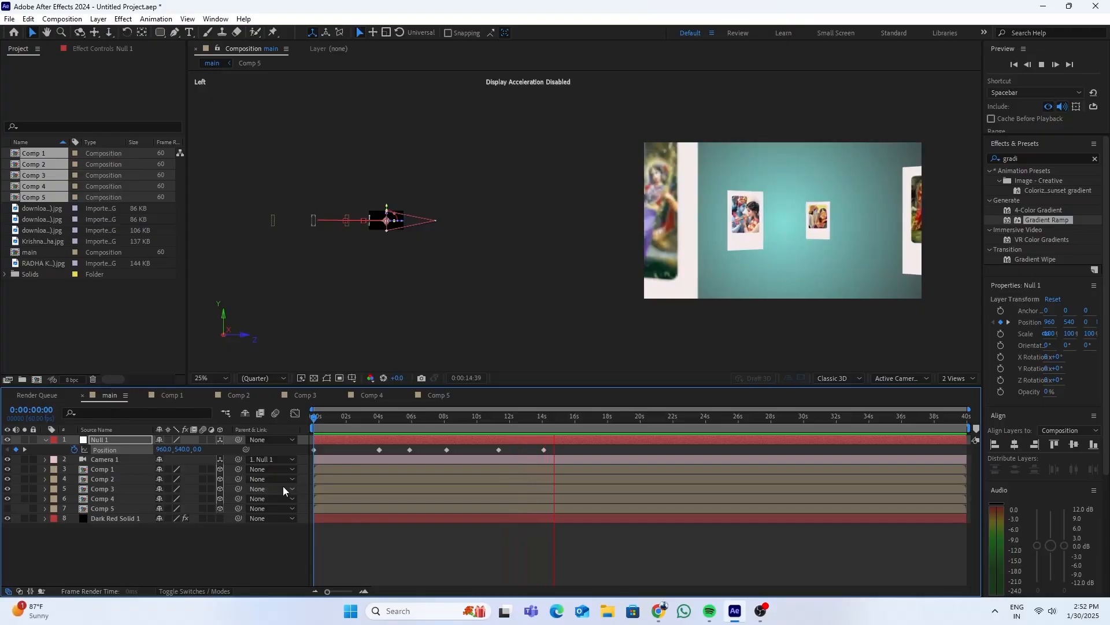
pyautogui.press('space')
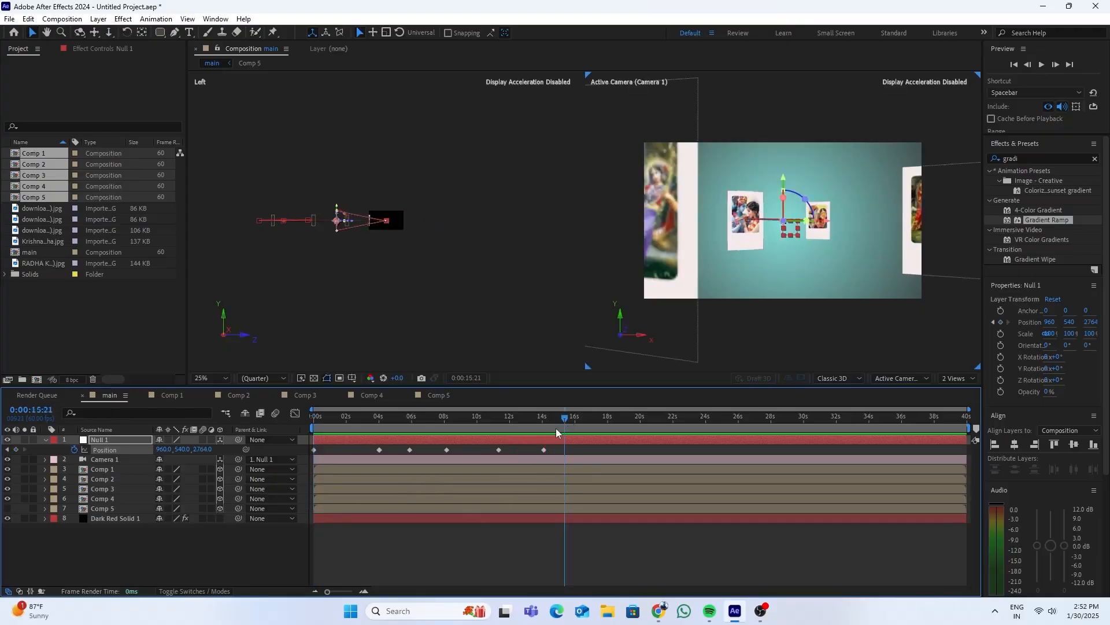
pyautogui.moveTo(565, 418); pyautogui.dragTo(530, 429)
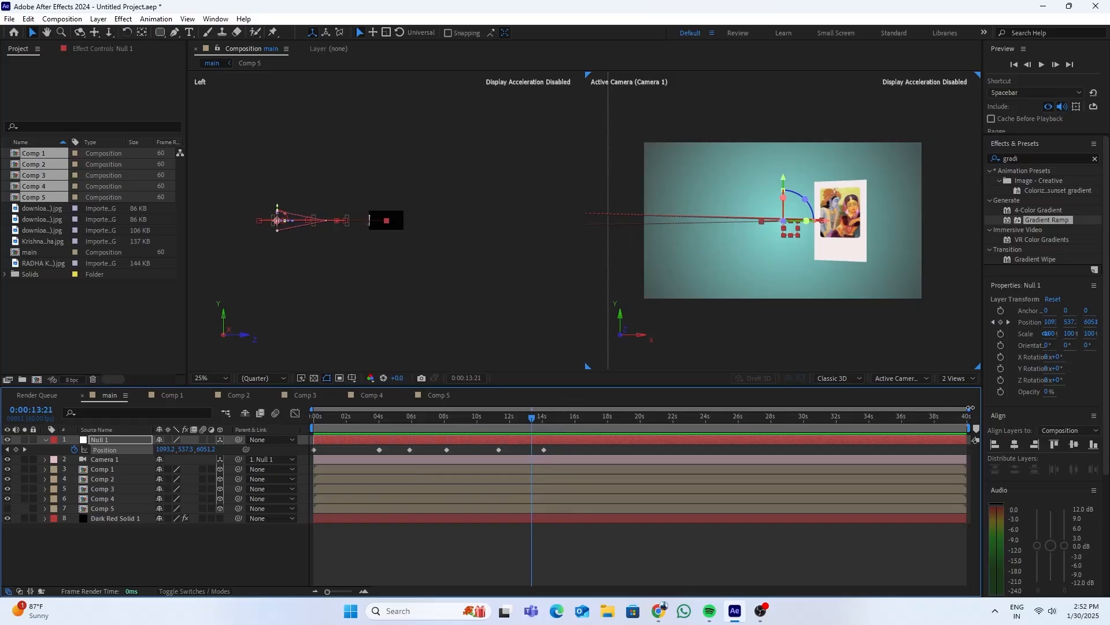
# Delete Null 1's extra position keyframe at 0:00:04:00
pyautogui.moveTo(965, 410); pyautogui.dragTo(489, 410)
pyautogui.rightClick(483, 461)
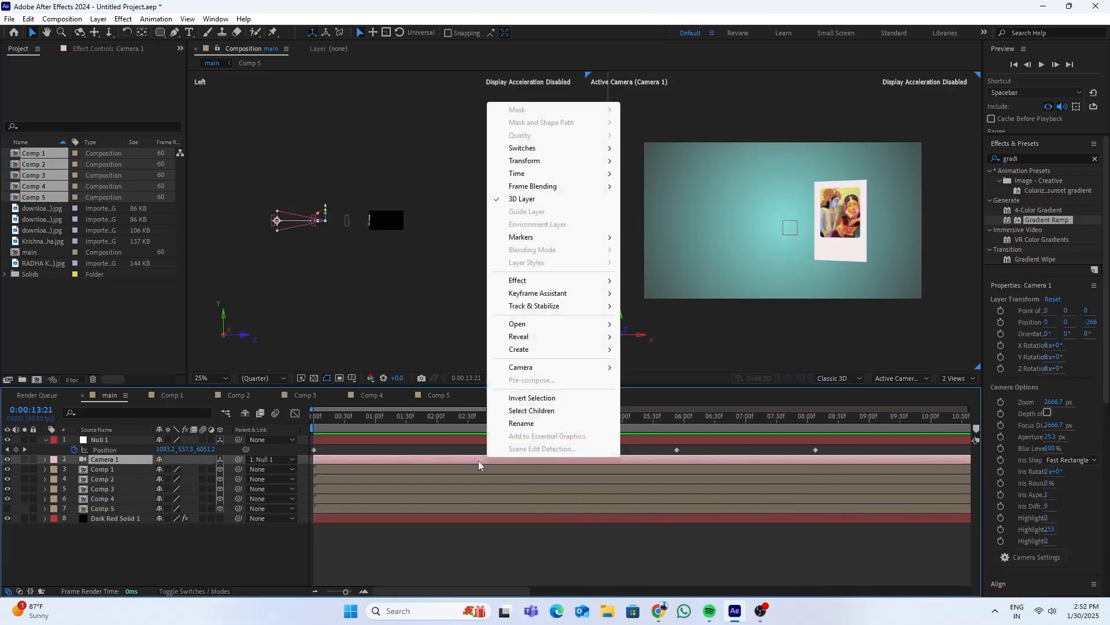
pyautogui.click(405, 451)
pyautogui.moveTo(488, 410); pyautogui.dragTo(391, 412)
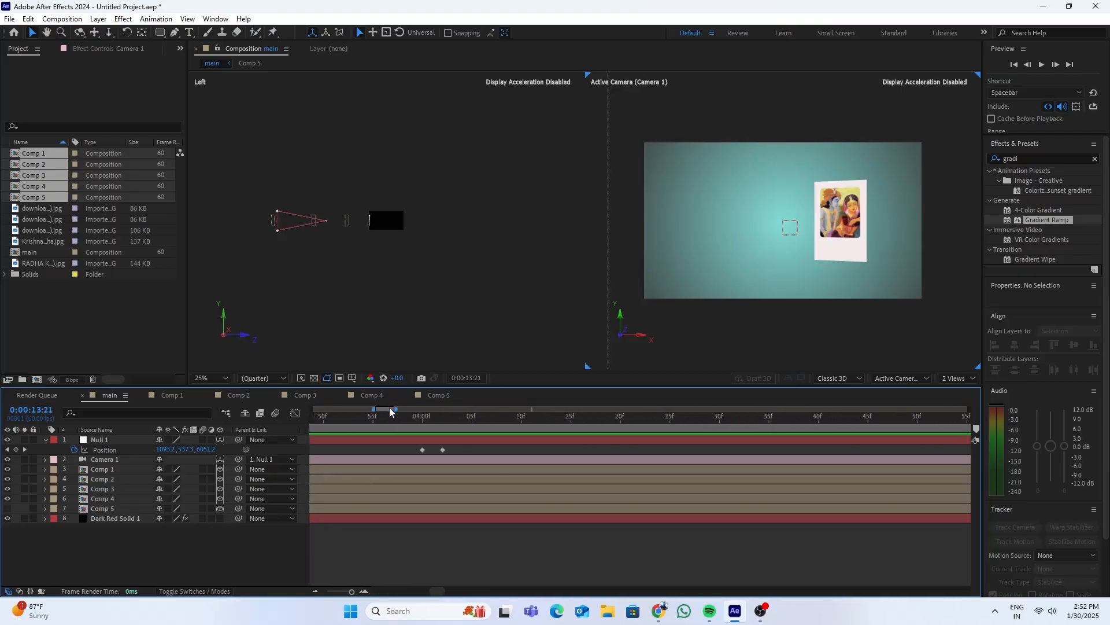
pyautogui.click(423, 449)
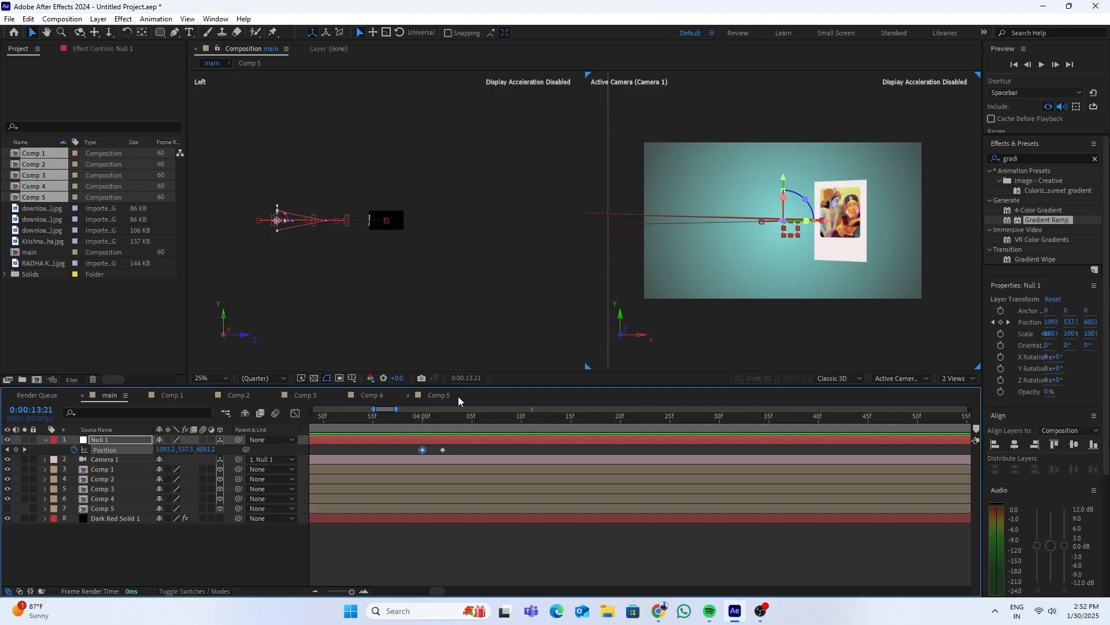
pyautogui.moveTo(422, 417)
pyautogui.mouseDown()
pyautogui.moveTo(443, 417)
pyautogui.moveTo(425, 428)
pyautogui.mouseUp()
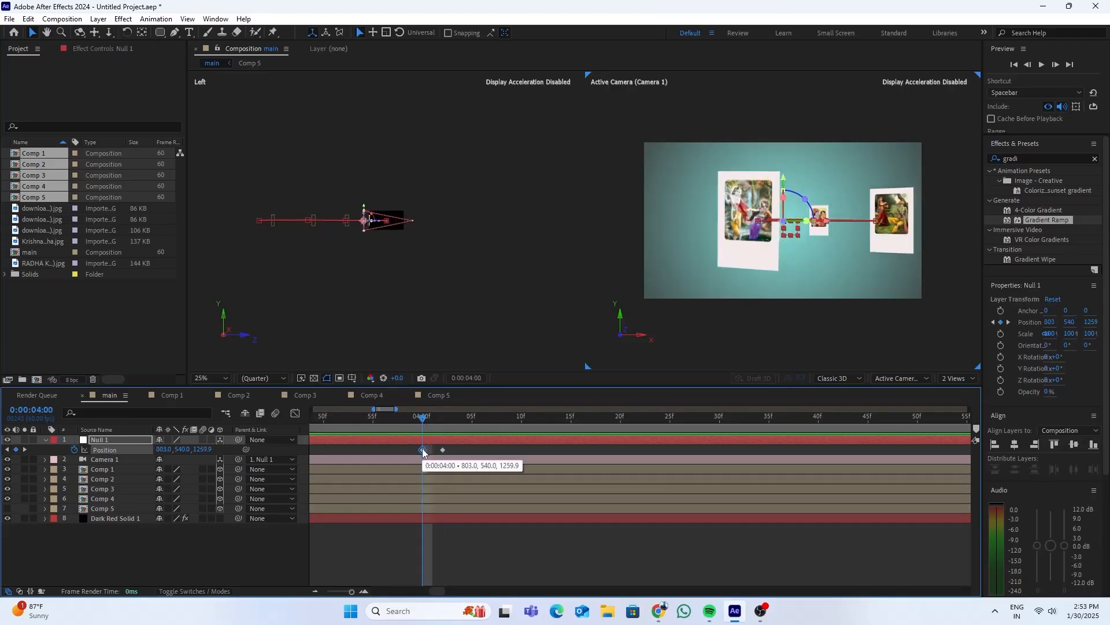
pyautogui.press('Delete')
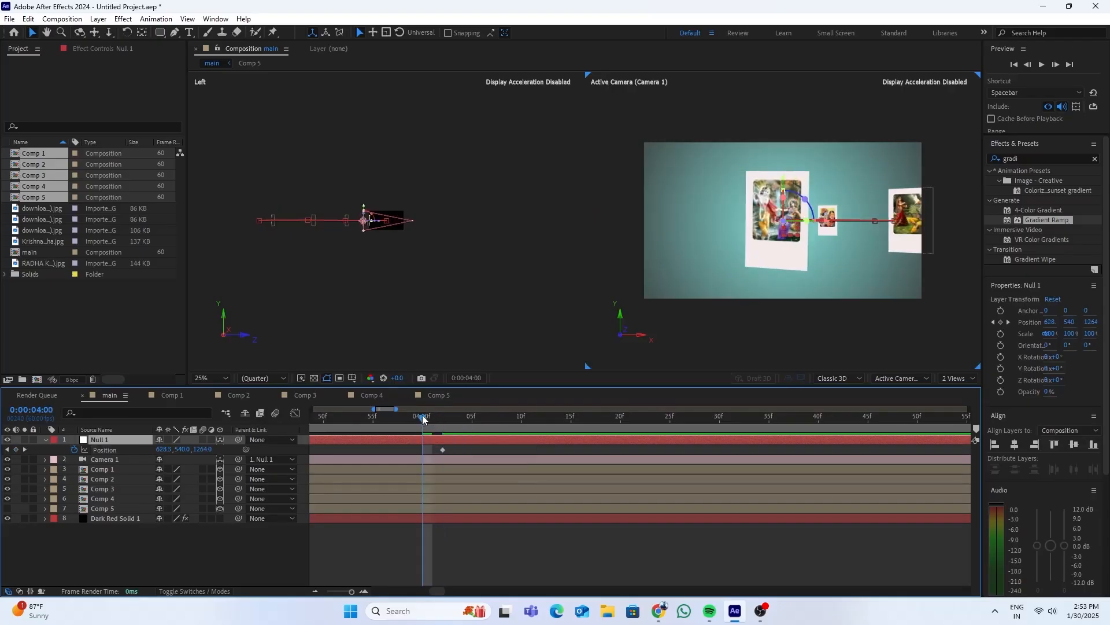
# Delete Null 1's two position keyframes at 0:00:14:07 and 0:00:14:08, just after the one at 0:00:14:05
pyautogui.moveTo(423, 417); pyautogui.dragTo(918, 460)
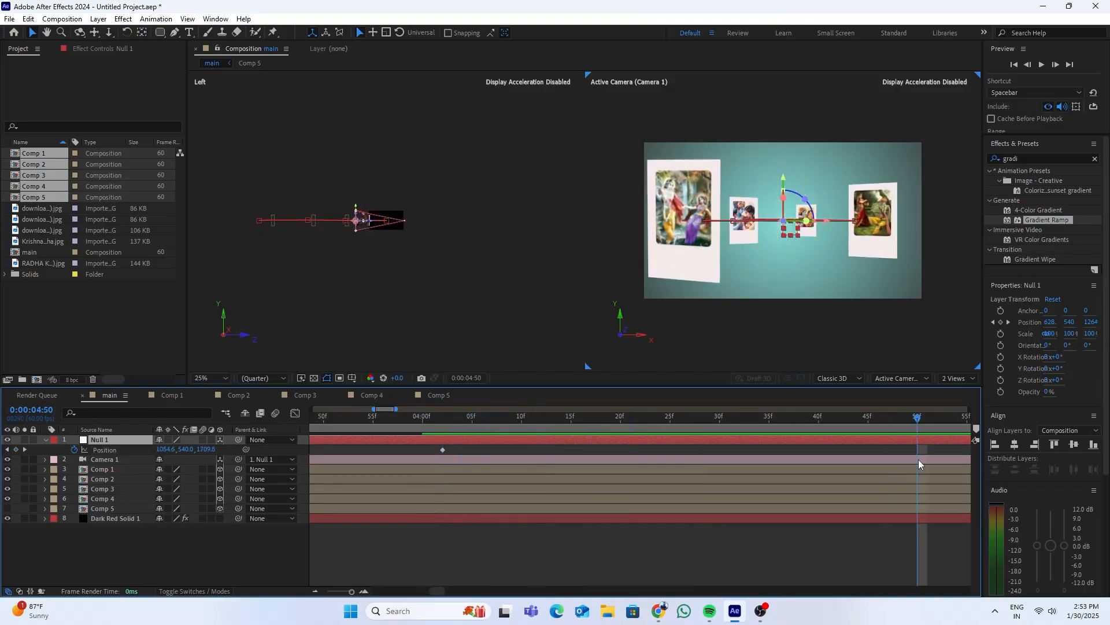
pyautogui.moveTo(391, 406); pyautogui.dragTo(602, 419)
pyautogui.click(602, 419)
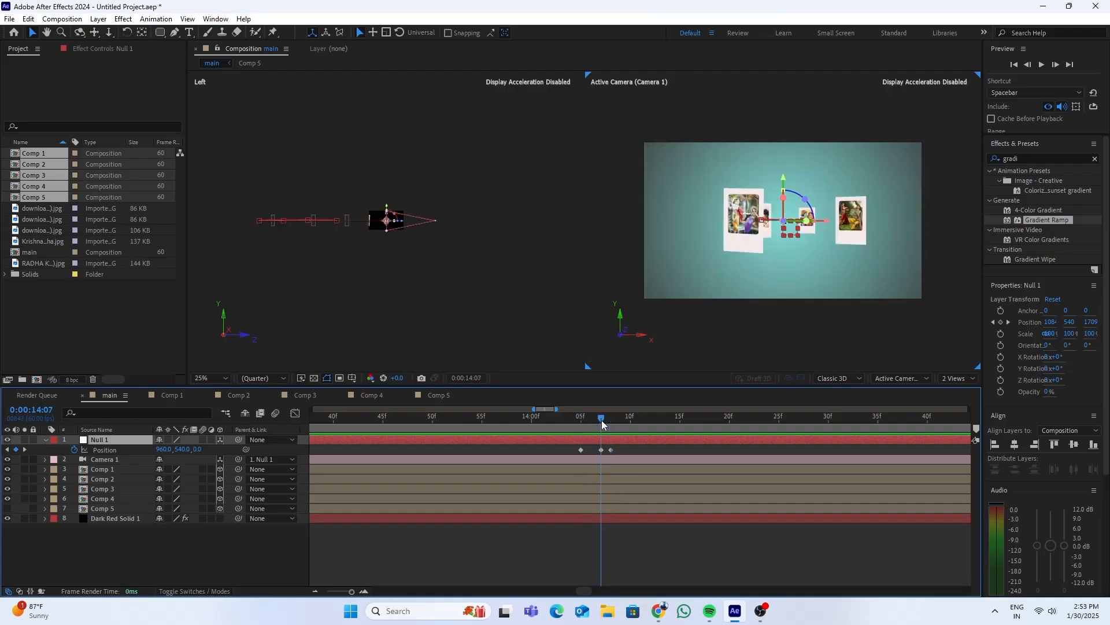
pyautogui.click(599, 450)
pyautogui.moveTo(617, 450); pyautogui.dragTo(592, 457)
pyautogui.press('Delete')
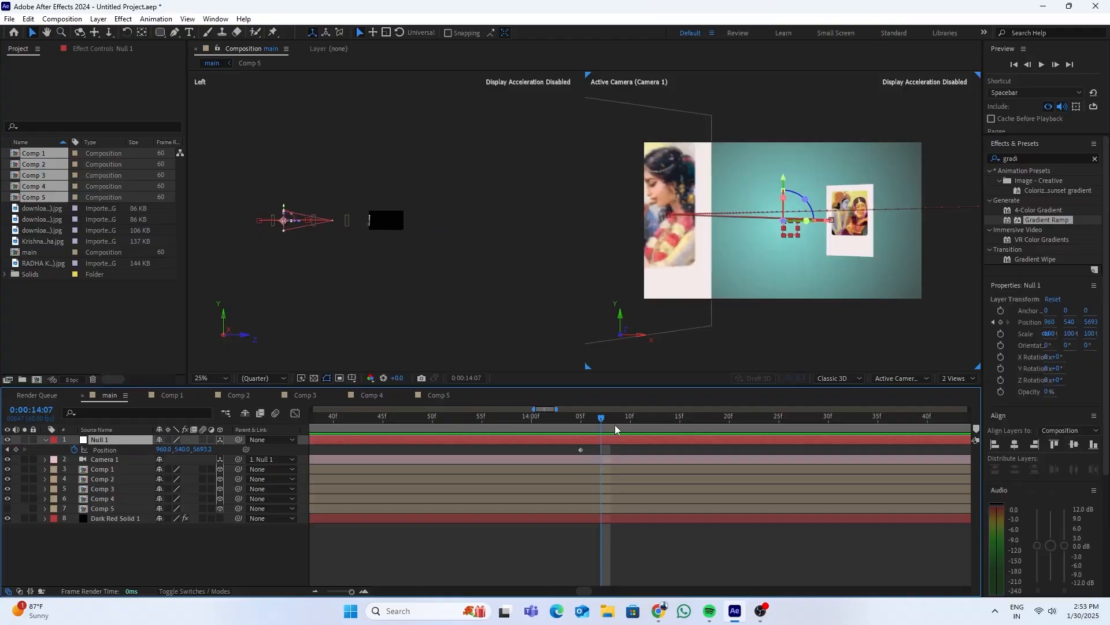
# Paste the copied starting position (960, 540, 0) on Null 1 at 0:00:16:01 and return the current time to 0:00:00:00
pyautogui.moveTo(601, 417); pyautogui.dragTo(584, 426)
pyautogui.press('space')
pyautogui.press('space')
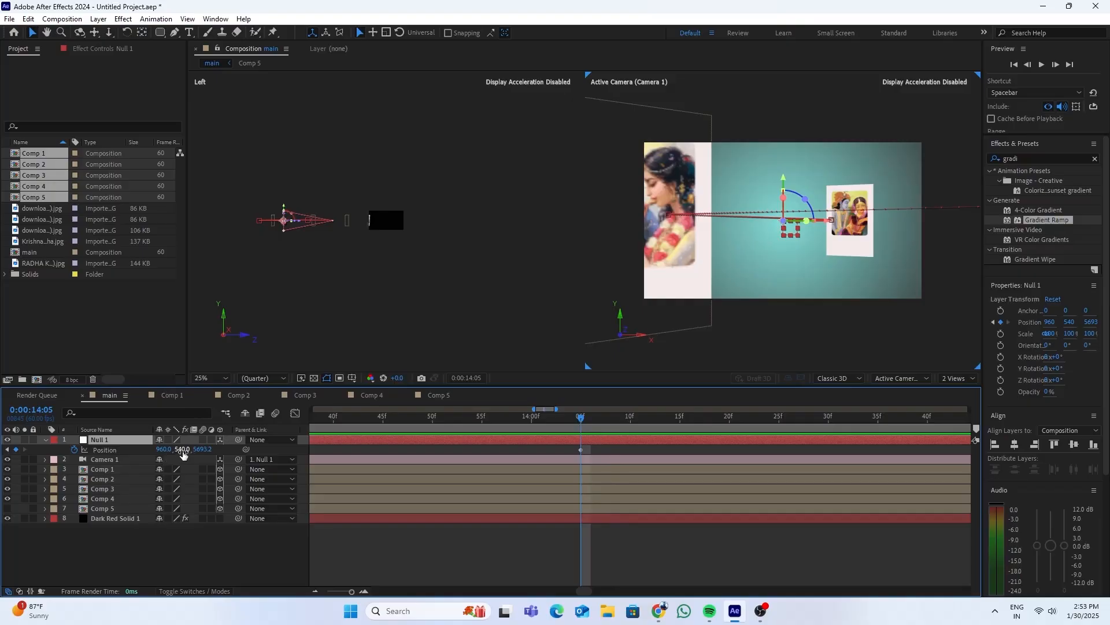
pyautogui.click(582, 450)
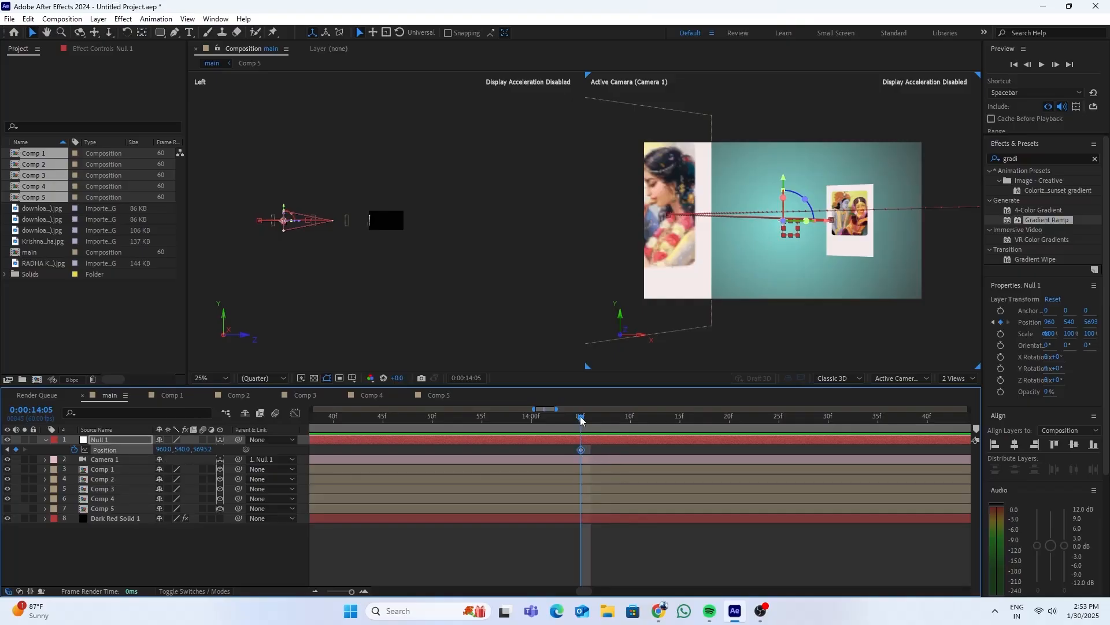
pyautogui.moveTo(582, 419); pyautogui.dragTo(859, 425)
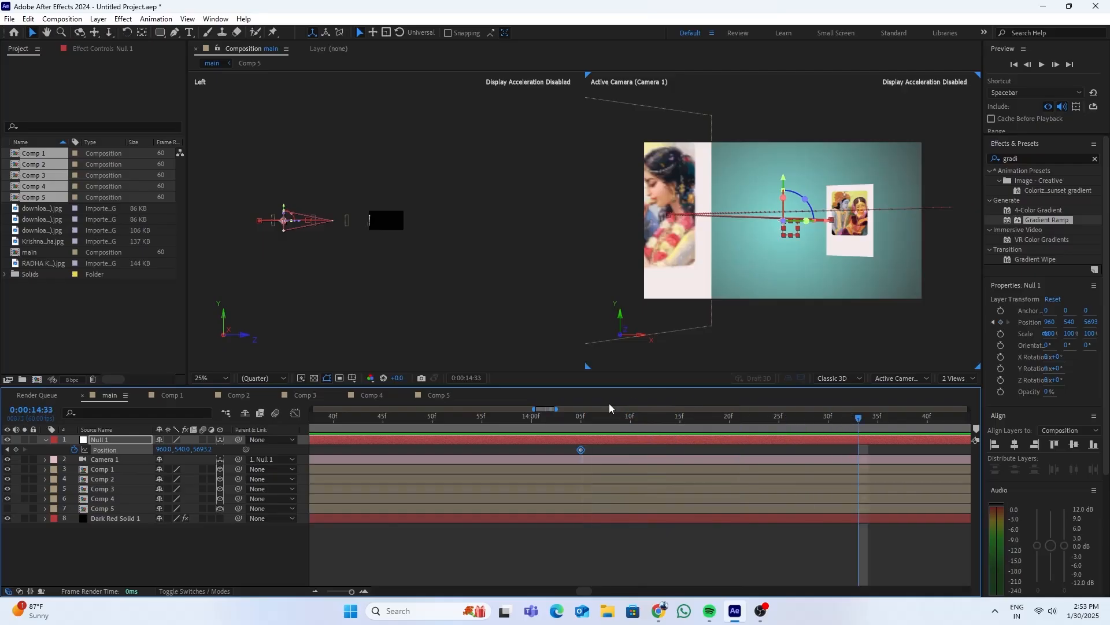
pyautogui.moveTo(556, 409); pyautogui.dragTo(610, 409)
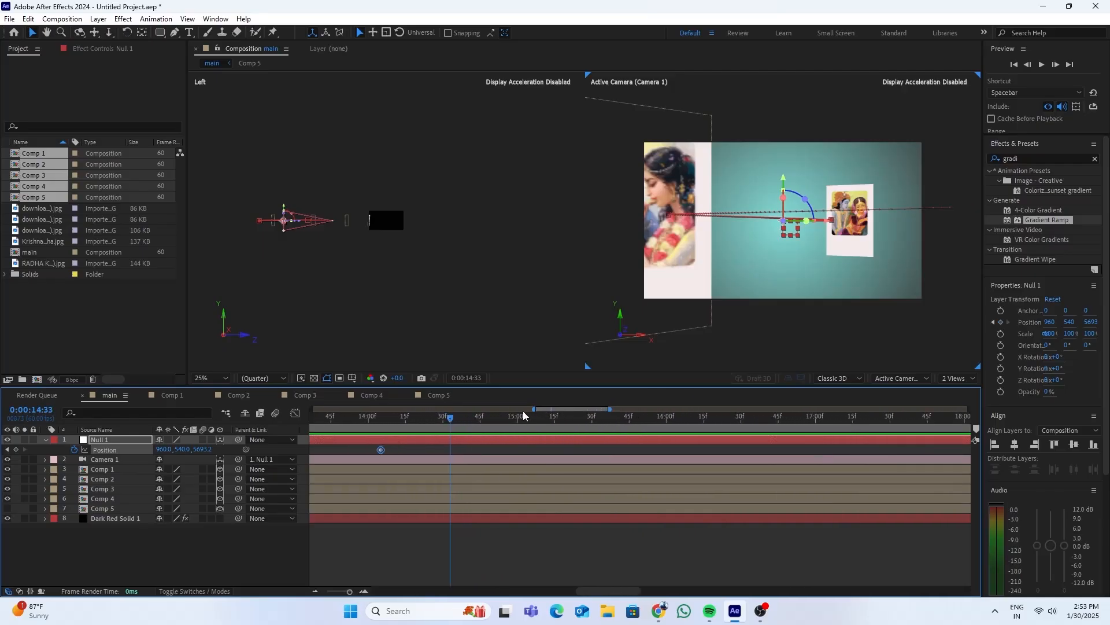
pyautogui.moveTo(533, 409); pyautogui.dragTo(442, 409)
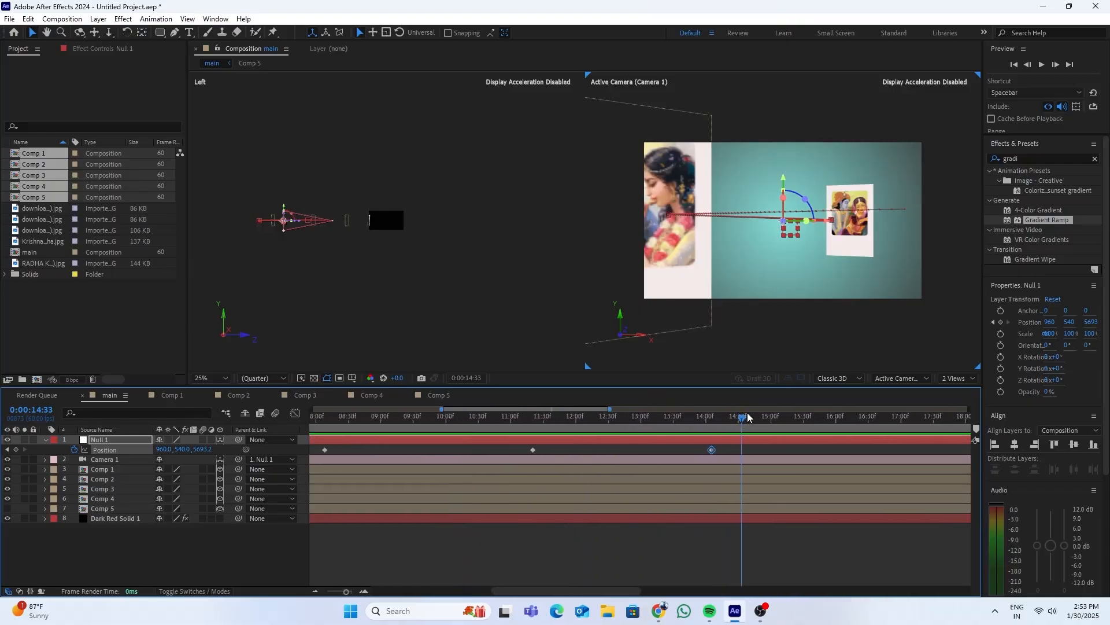
pyautogui.moveTo(748, 416); pyautogui.dragTo(836, 421)
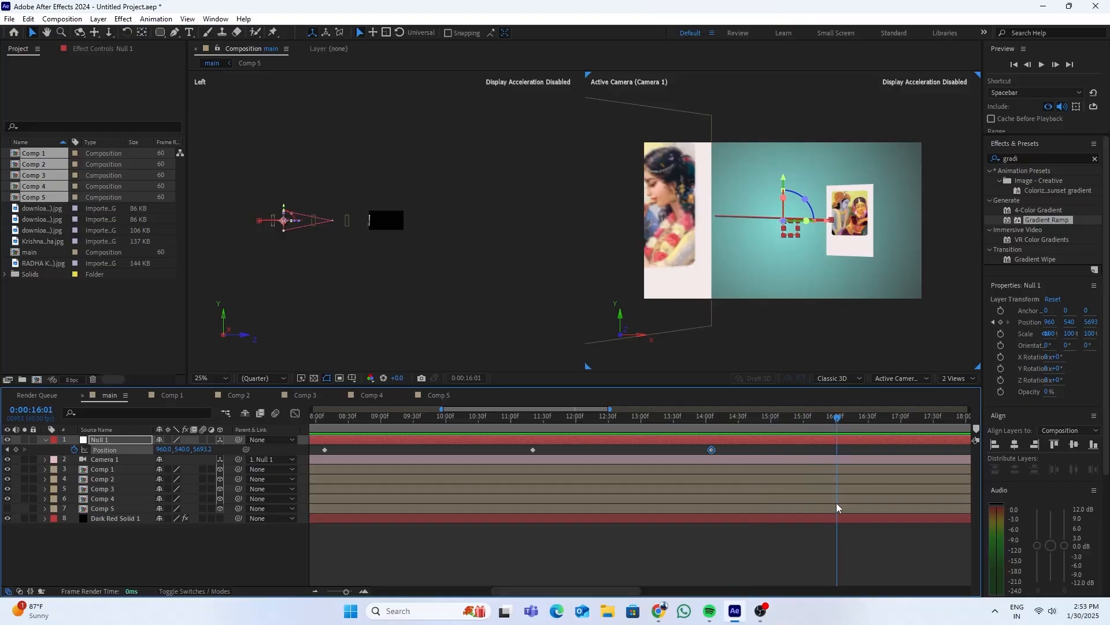
pyautogui.hotkey('ctrl', 'v')
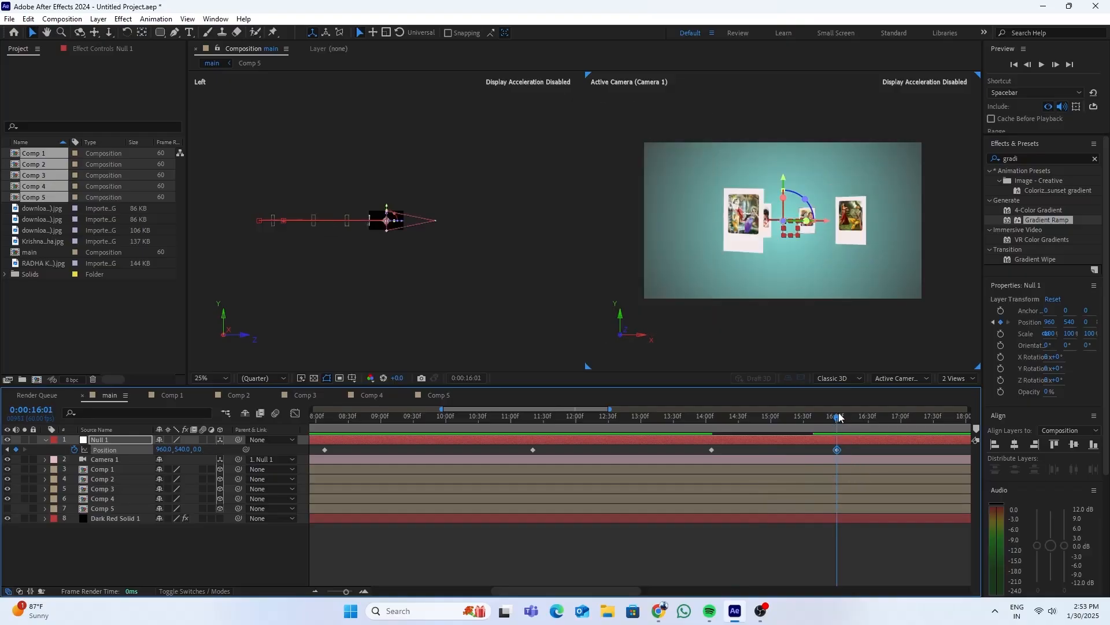
pyautogui.moveTo(839, 417); pyautogui.dragTo(280, 536)
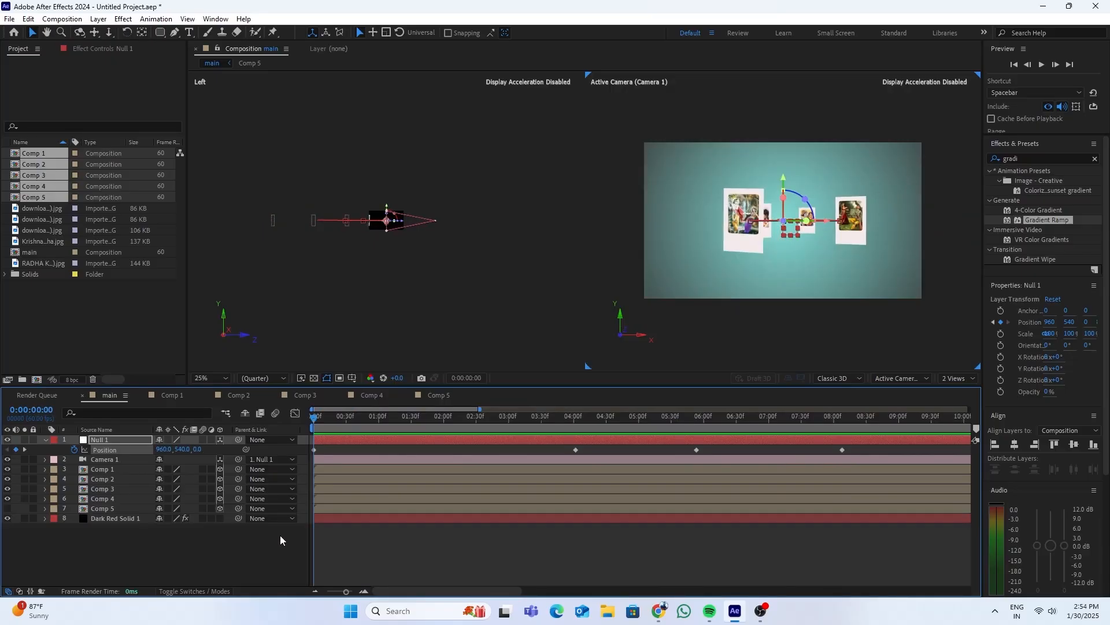